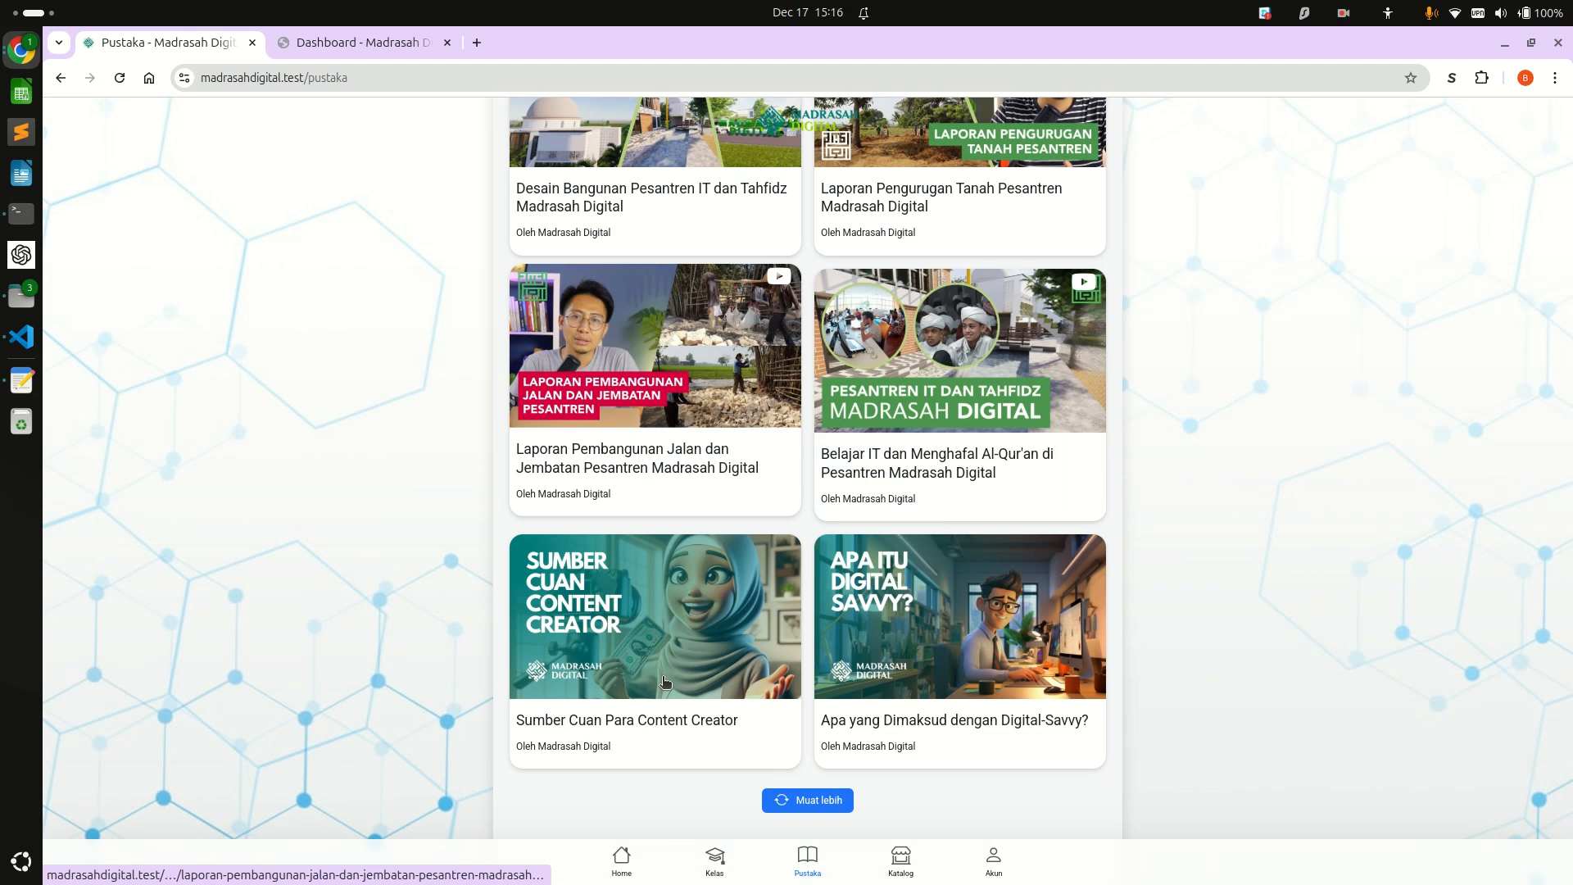
Open the site's Home page and look through its latest videos and latest articles sections.
left_click(621, 856)
scroll(610, 699, "down", 3)
scroll(608, 699, "down", 1)
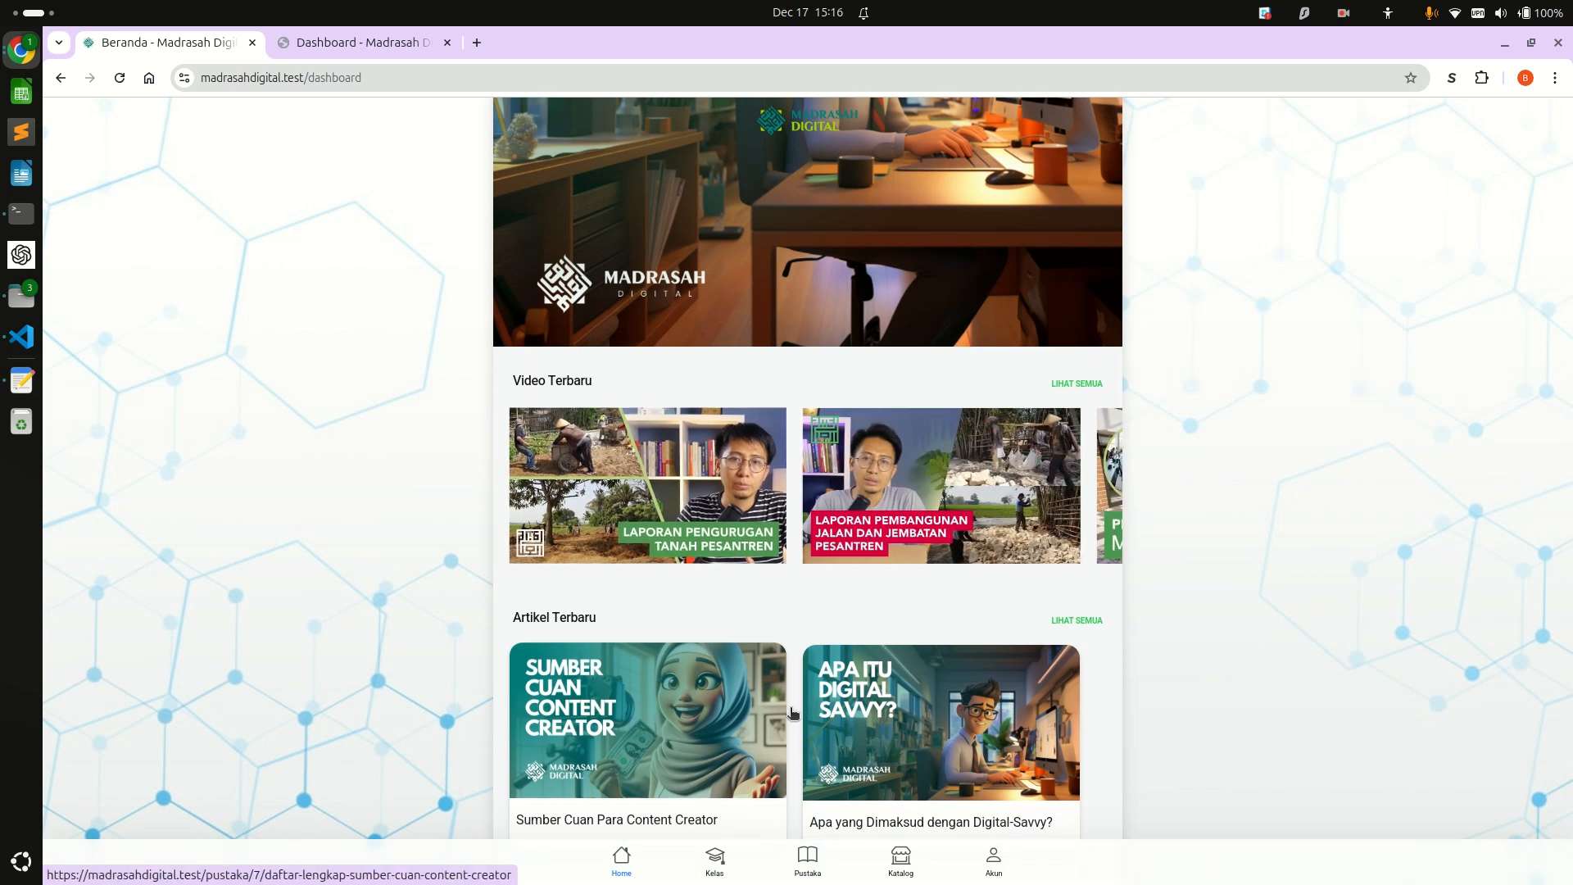
scroll(595, 718, "down", 3)
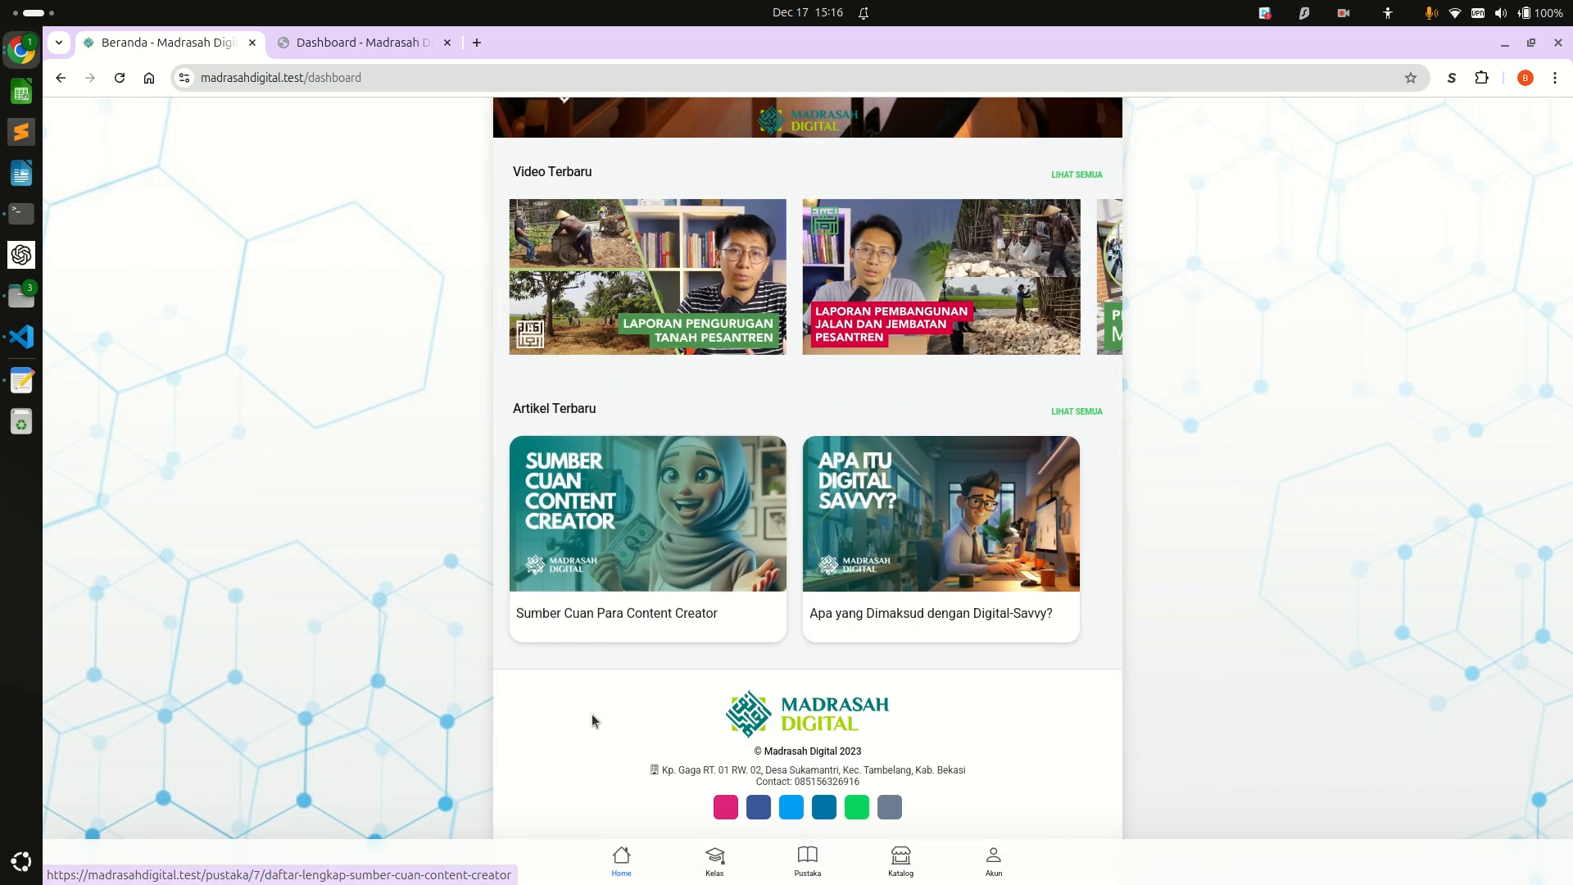
Switch to the admin dashboard and open the list of content posts.
key("ctrl+Tab")
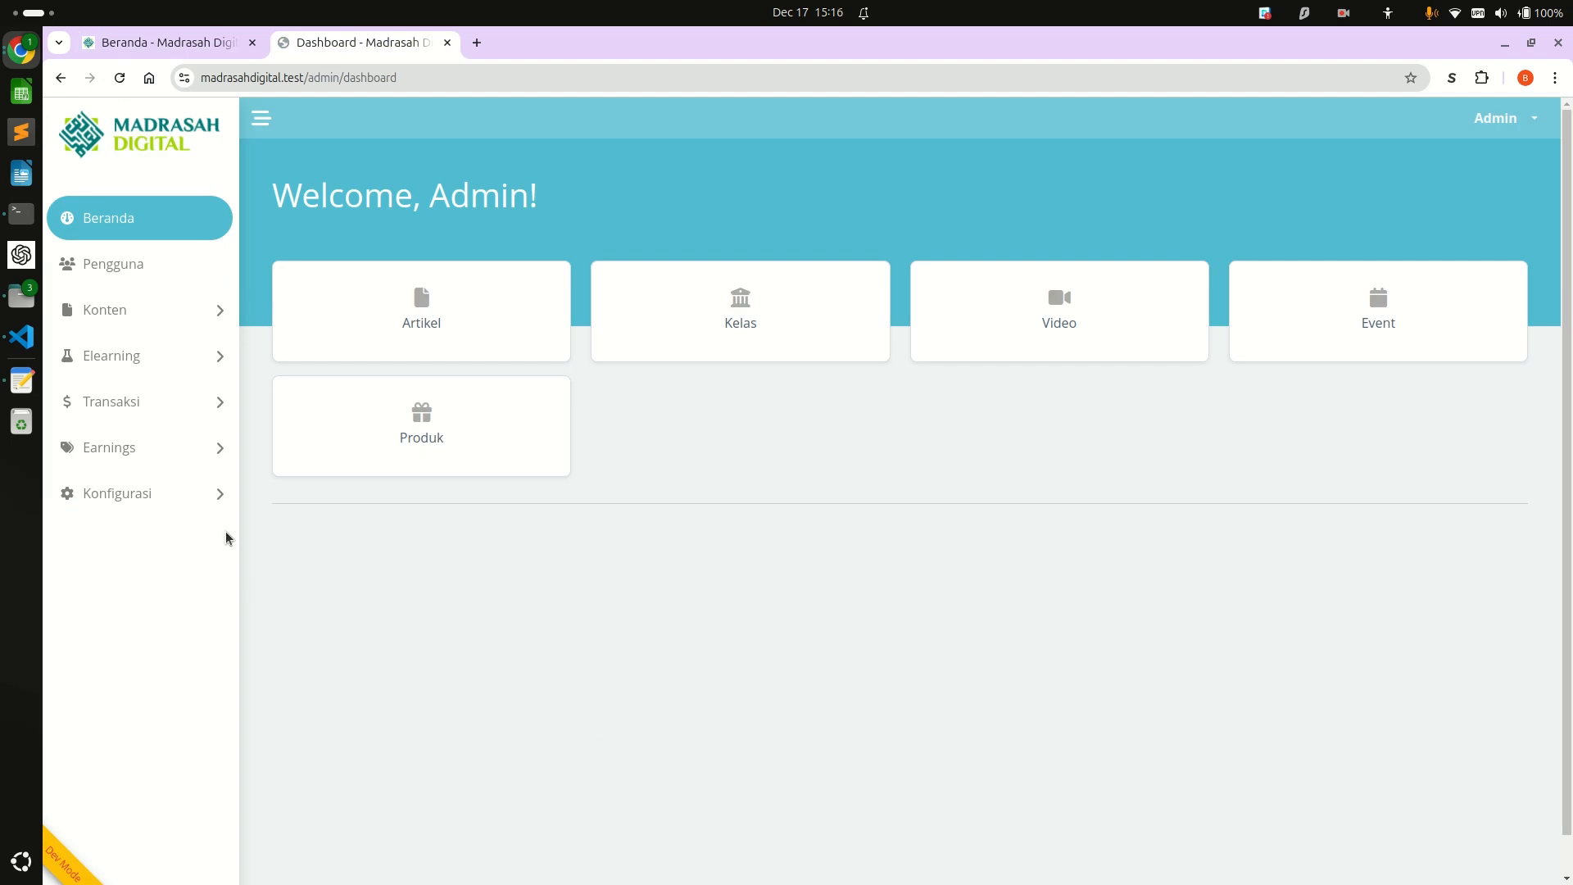
left_click(153, 318)
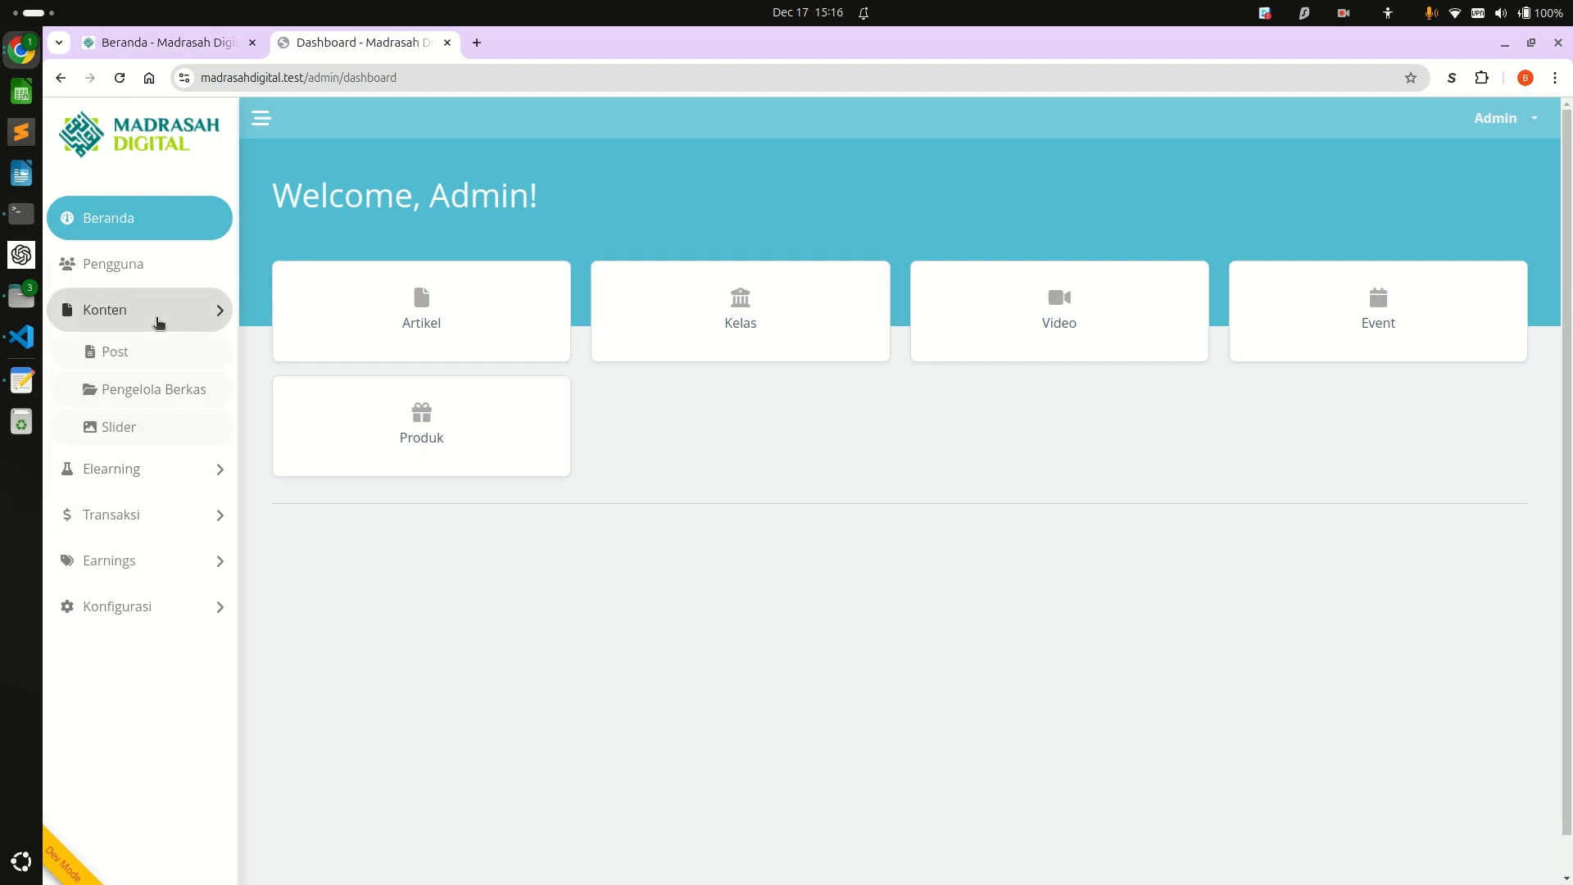
left_click(147, 360)
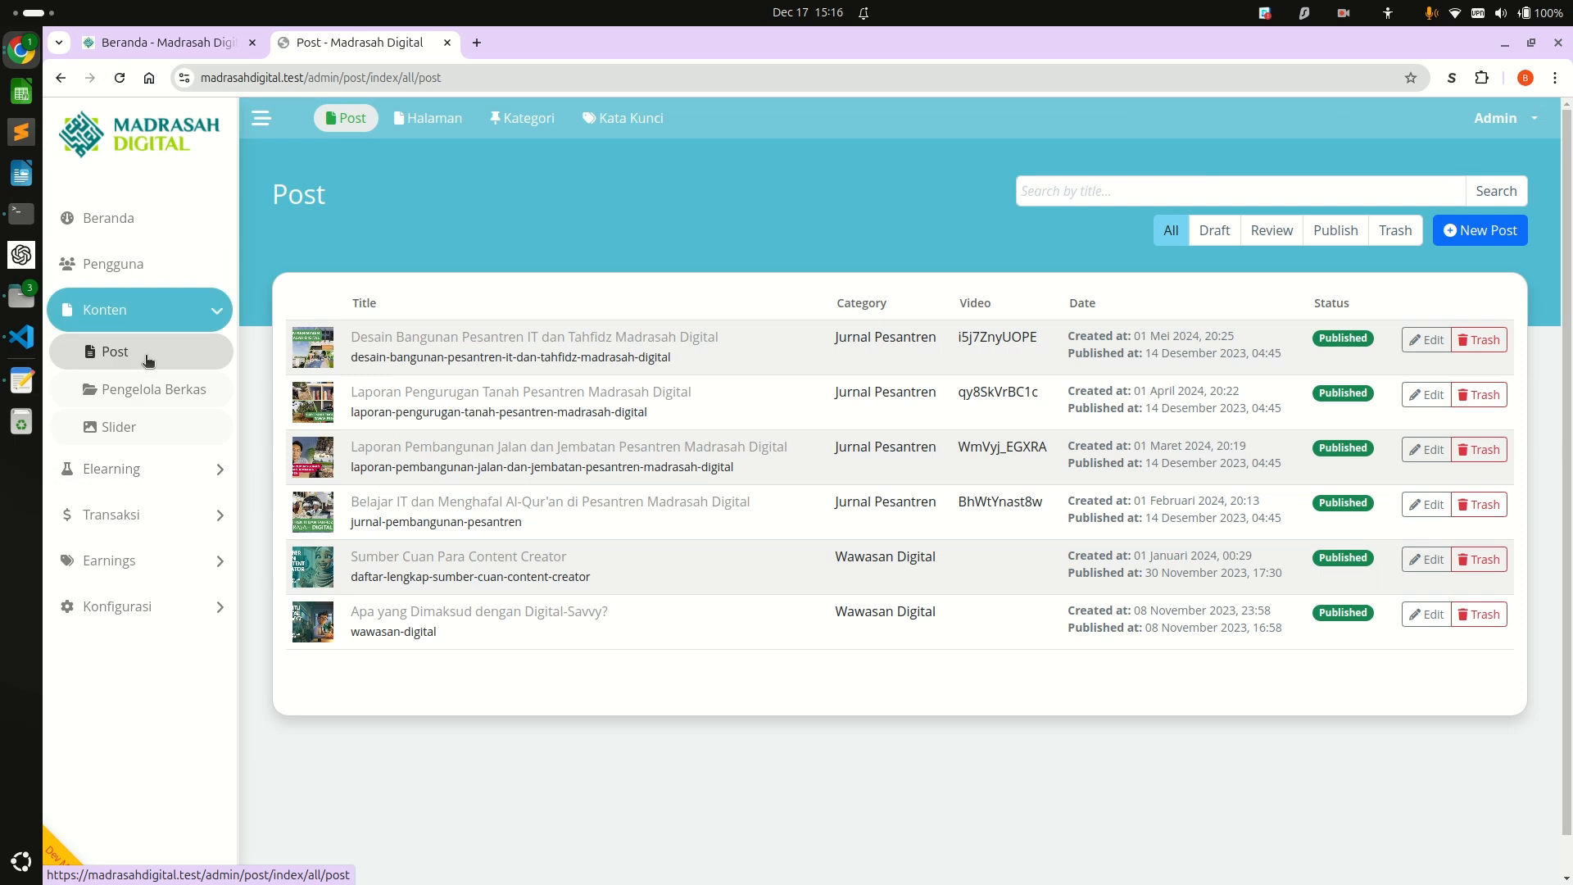
Compare the Home page's latest videos and articles with the video IDs in the admin post list.
key("ctrl+Tab")
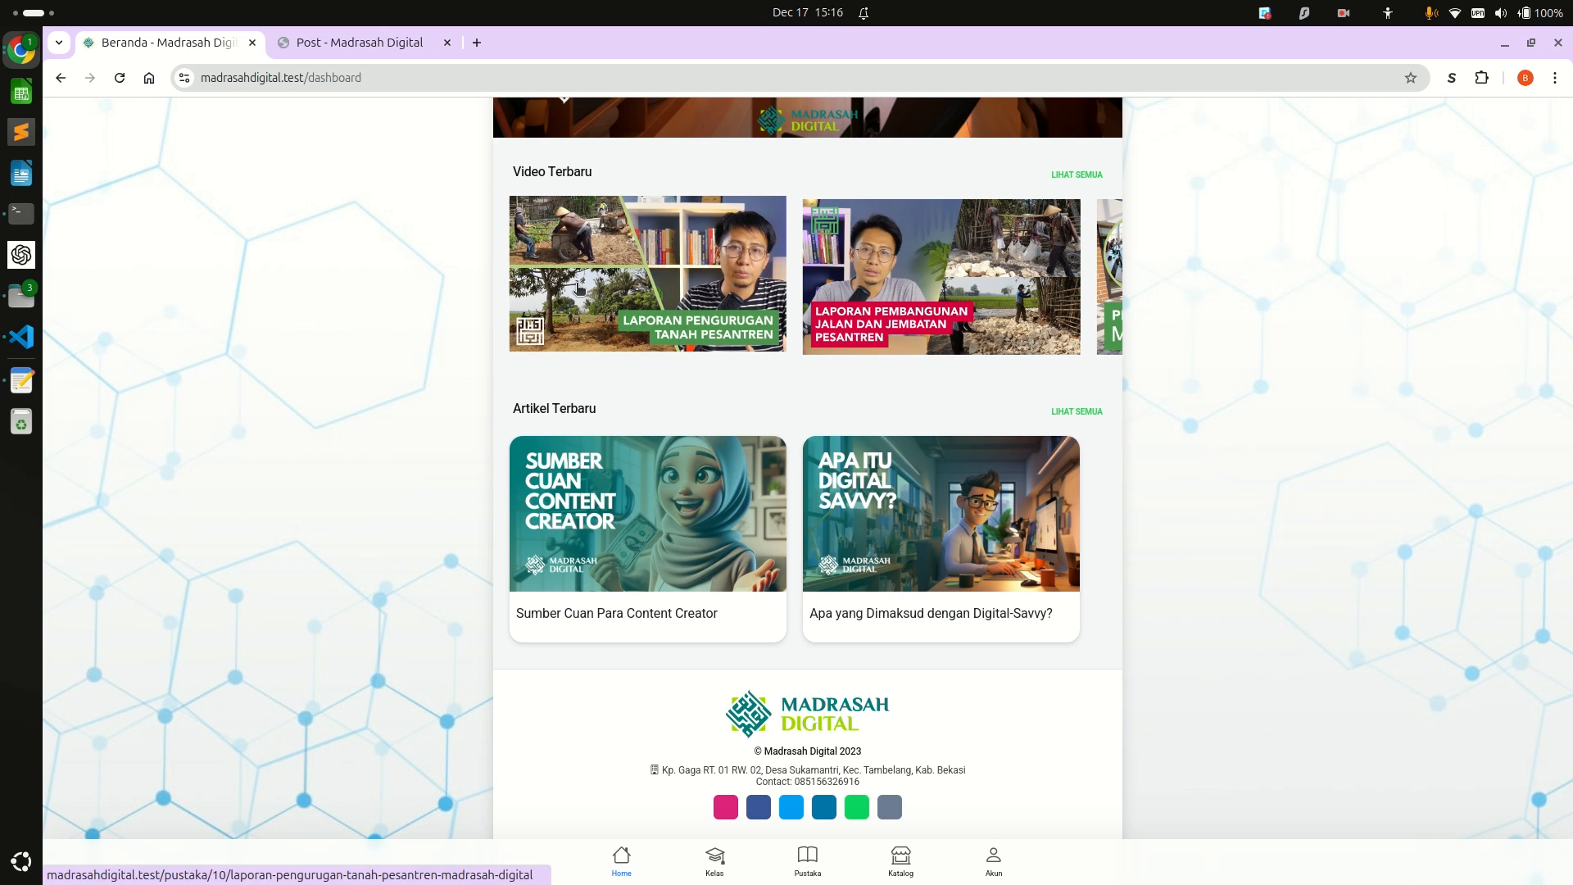
key("ctrl+Tab")
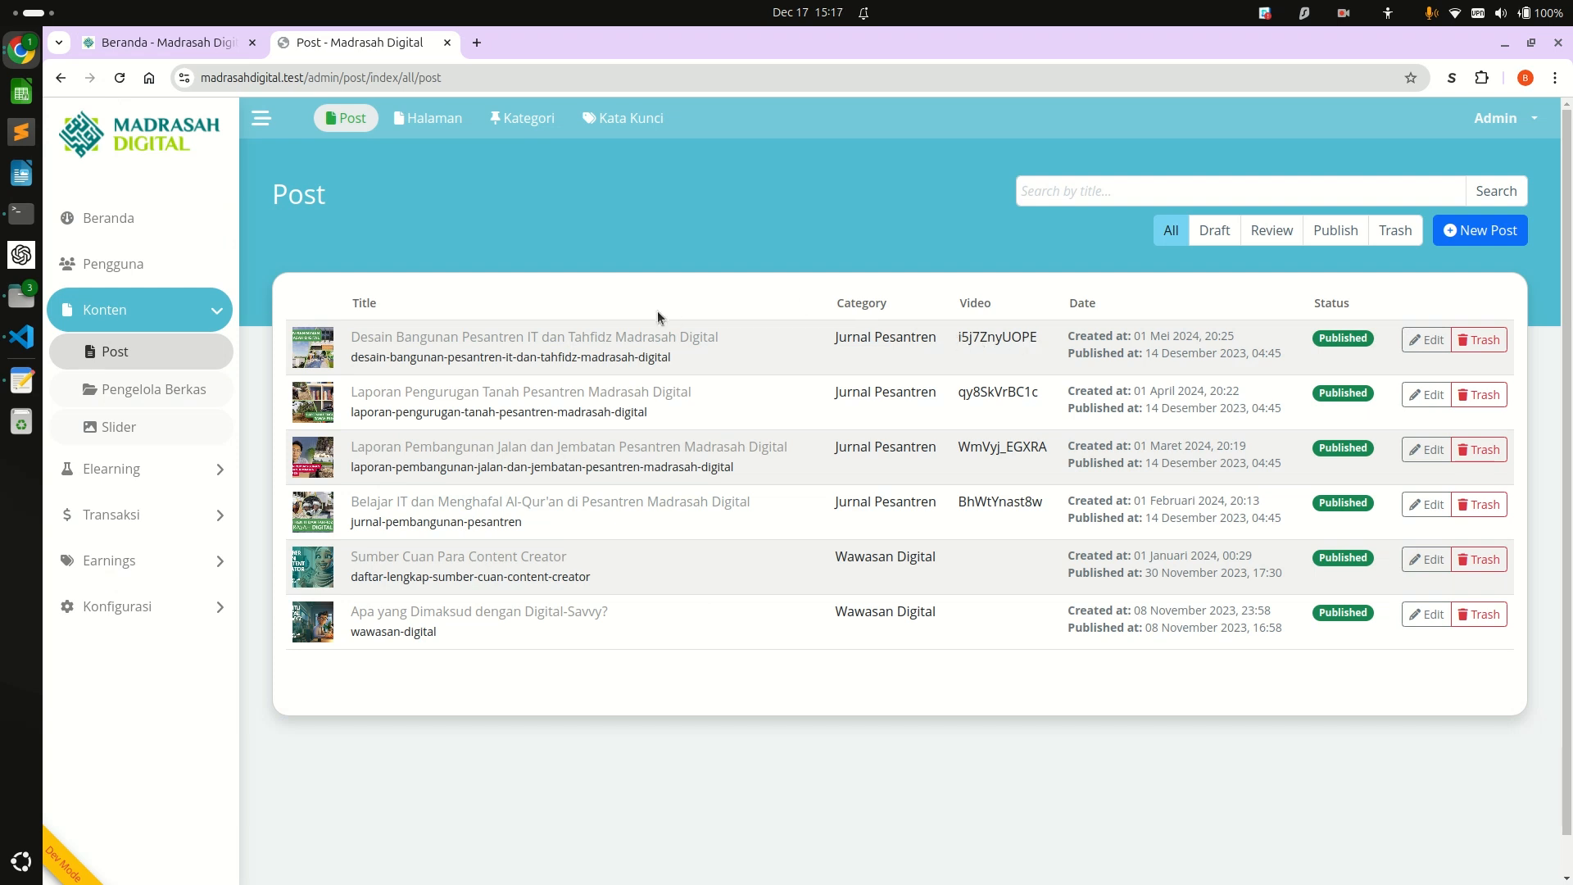
double_click(985, 332)
left_click(867, 228)
Start a new post and title it "Ismail Al-Jazari Ilmuwan Muslim Bapak Robotika Dunia", copied from the text editor draft.
left_click(1474, 233)
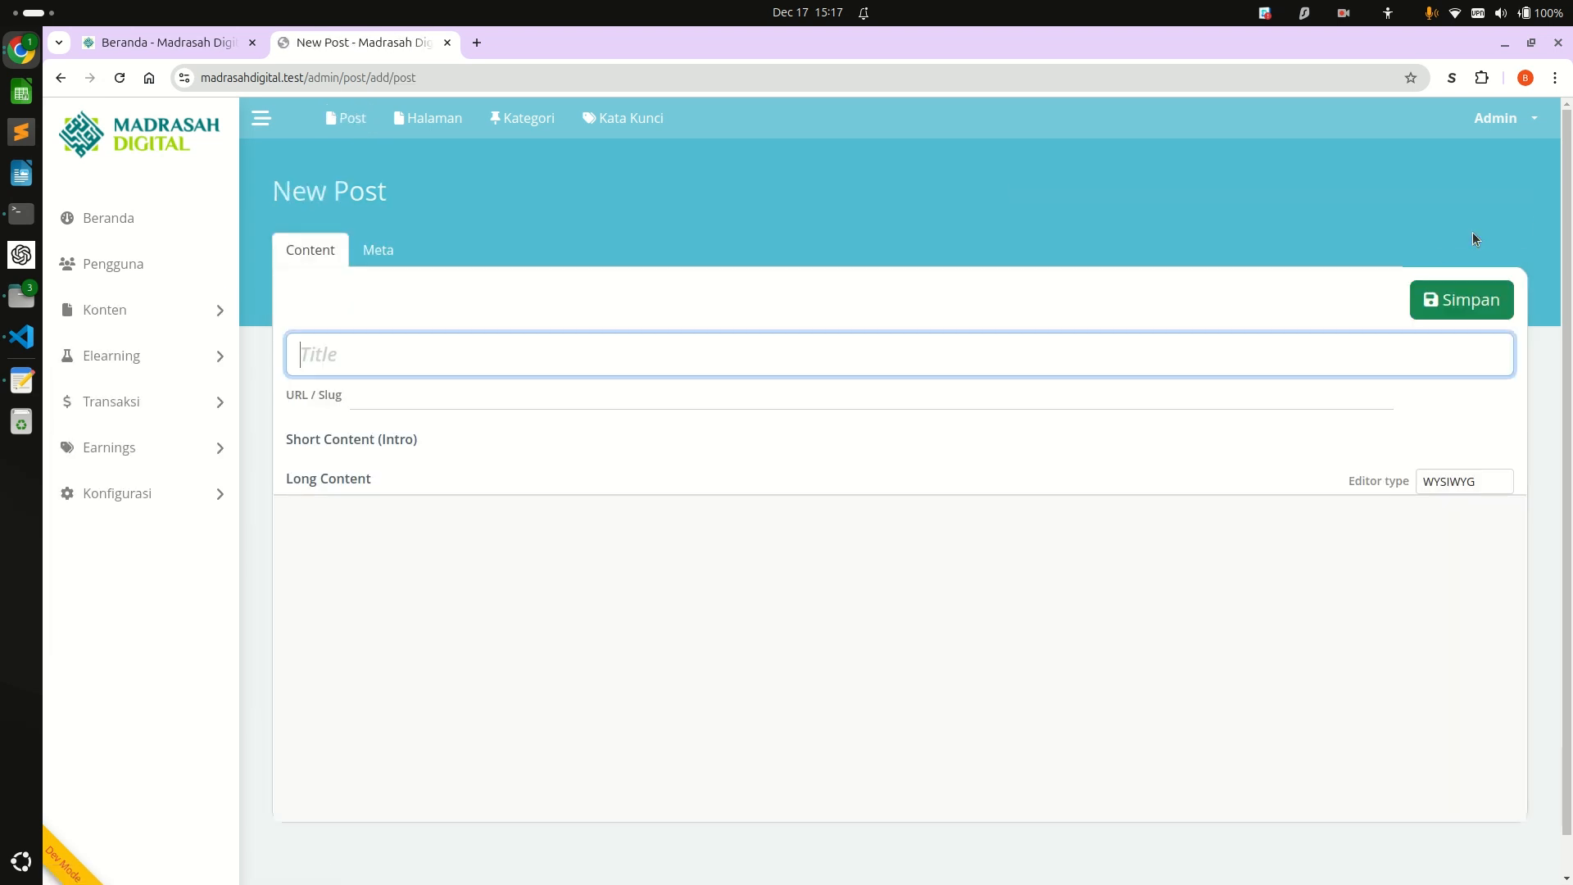
left_click(1217, 303)
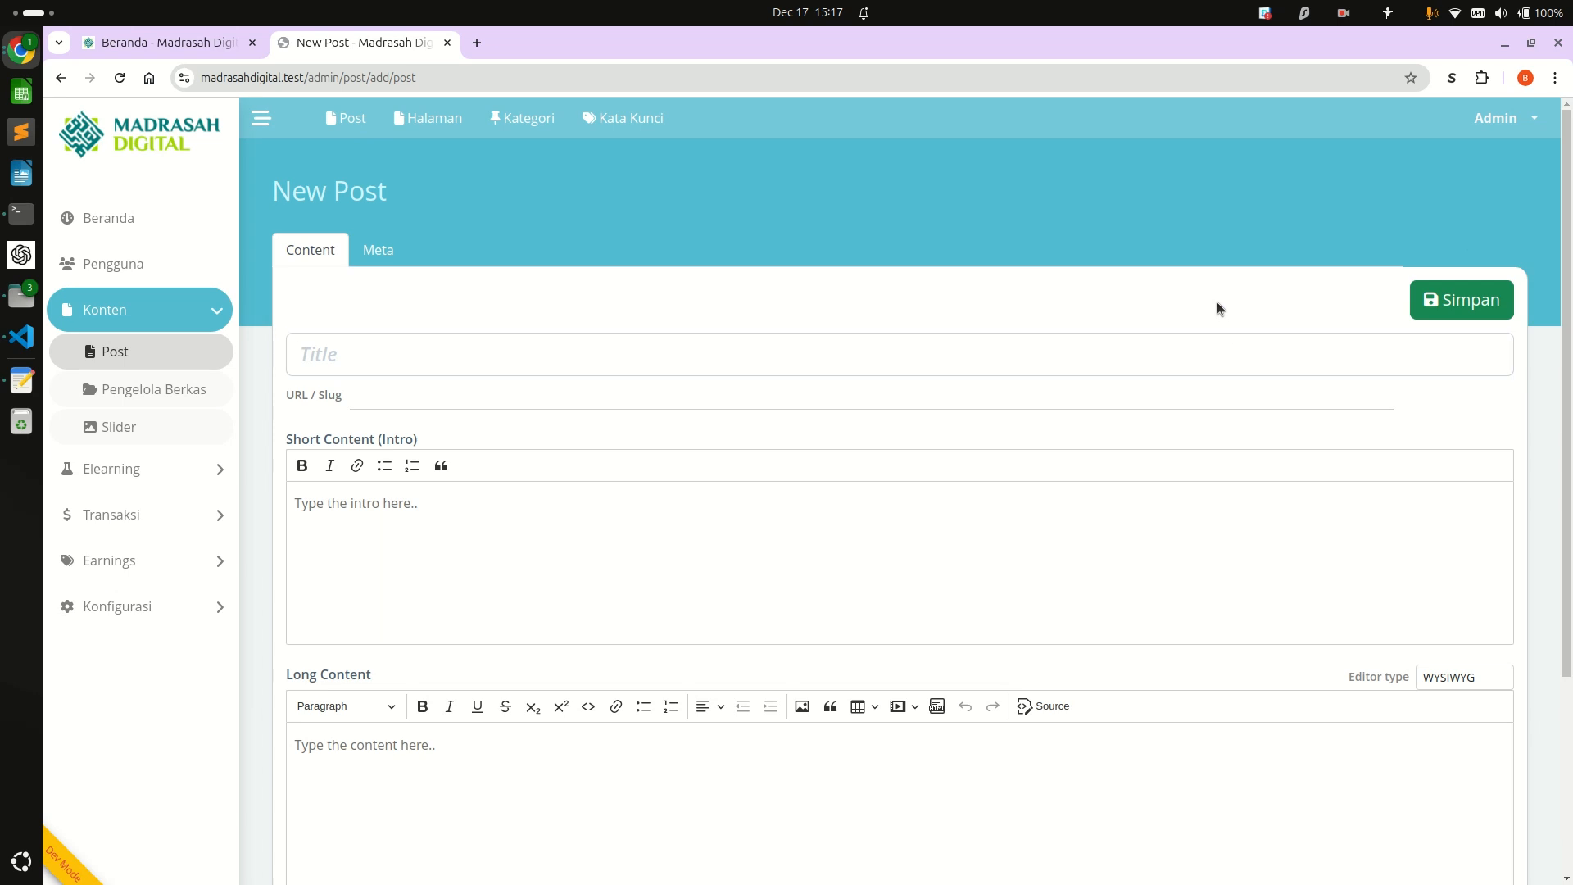
key("alt+Tab")
key("alt+Tab")
key("alt+Tab")
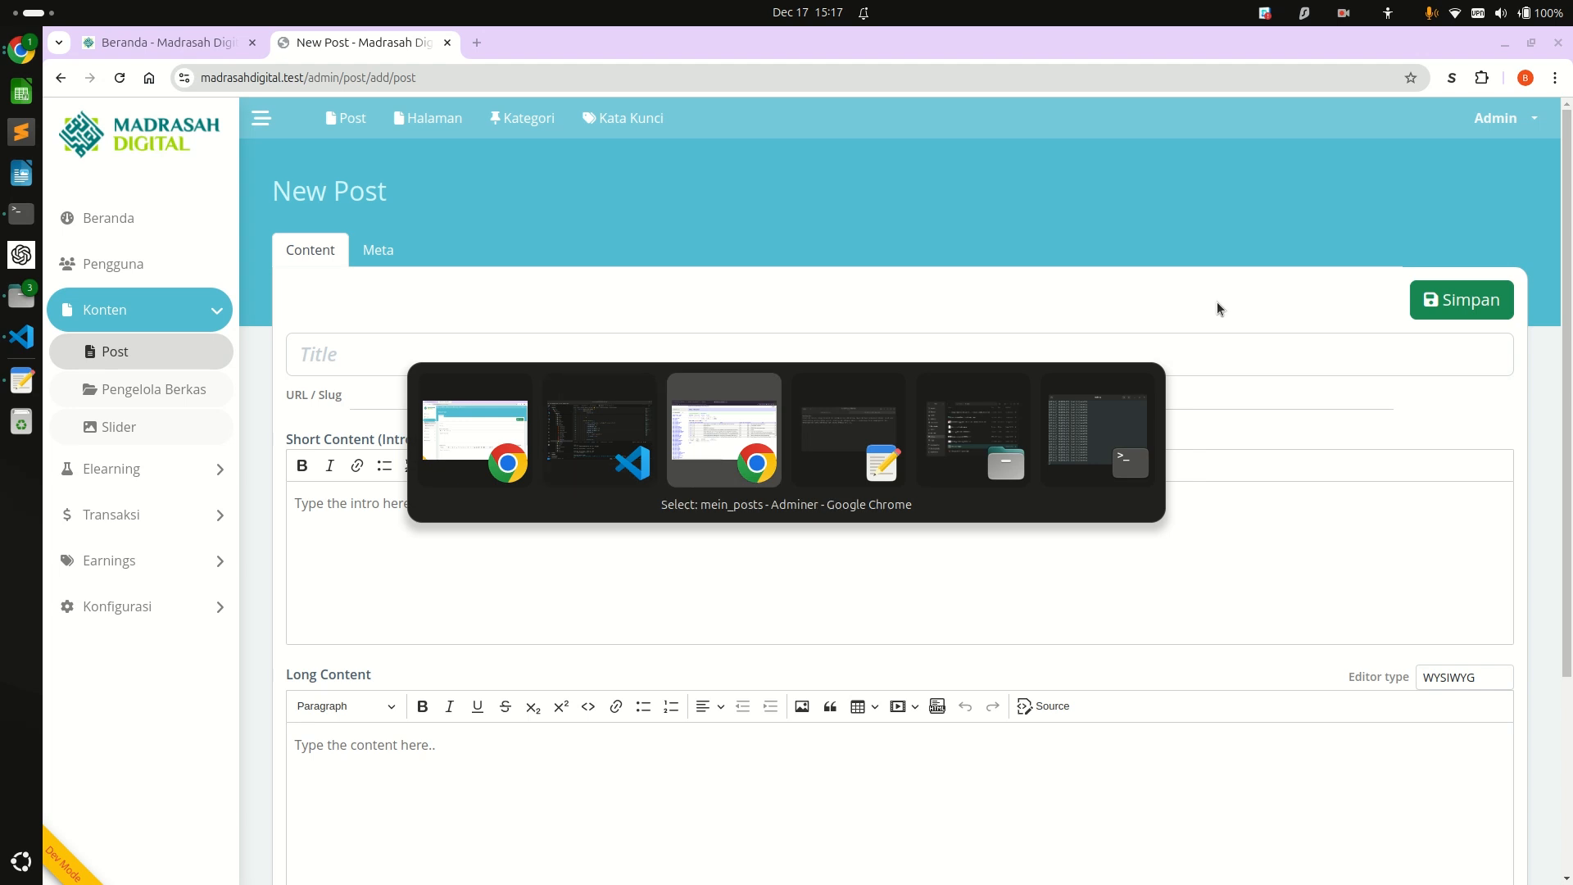
scroll(823, 344, "up", 15)
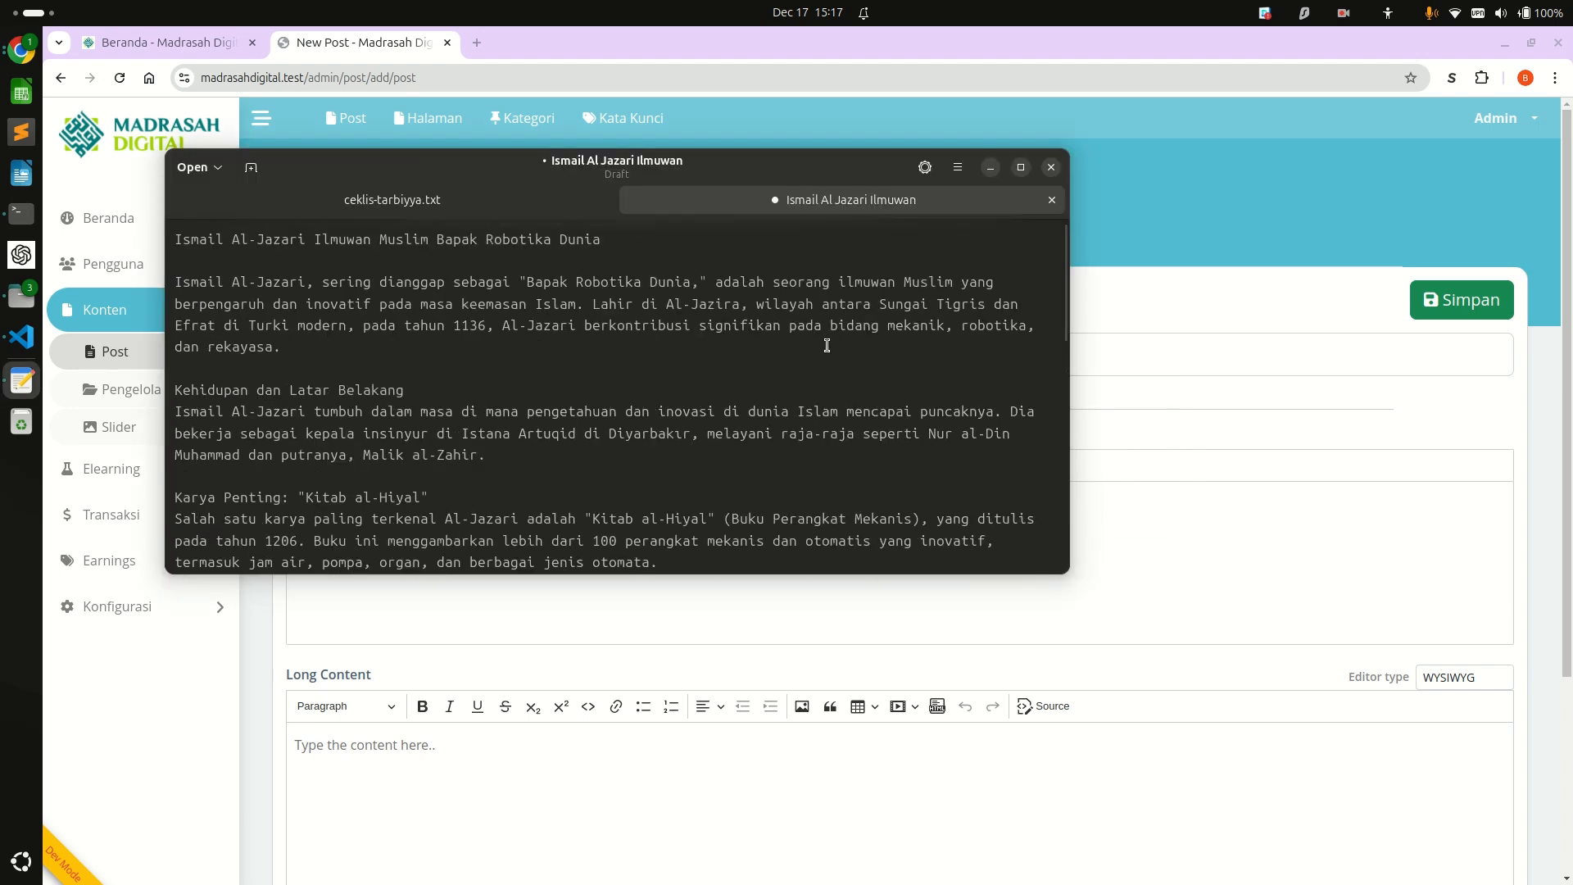
triple_click(797, 243)
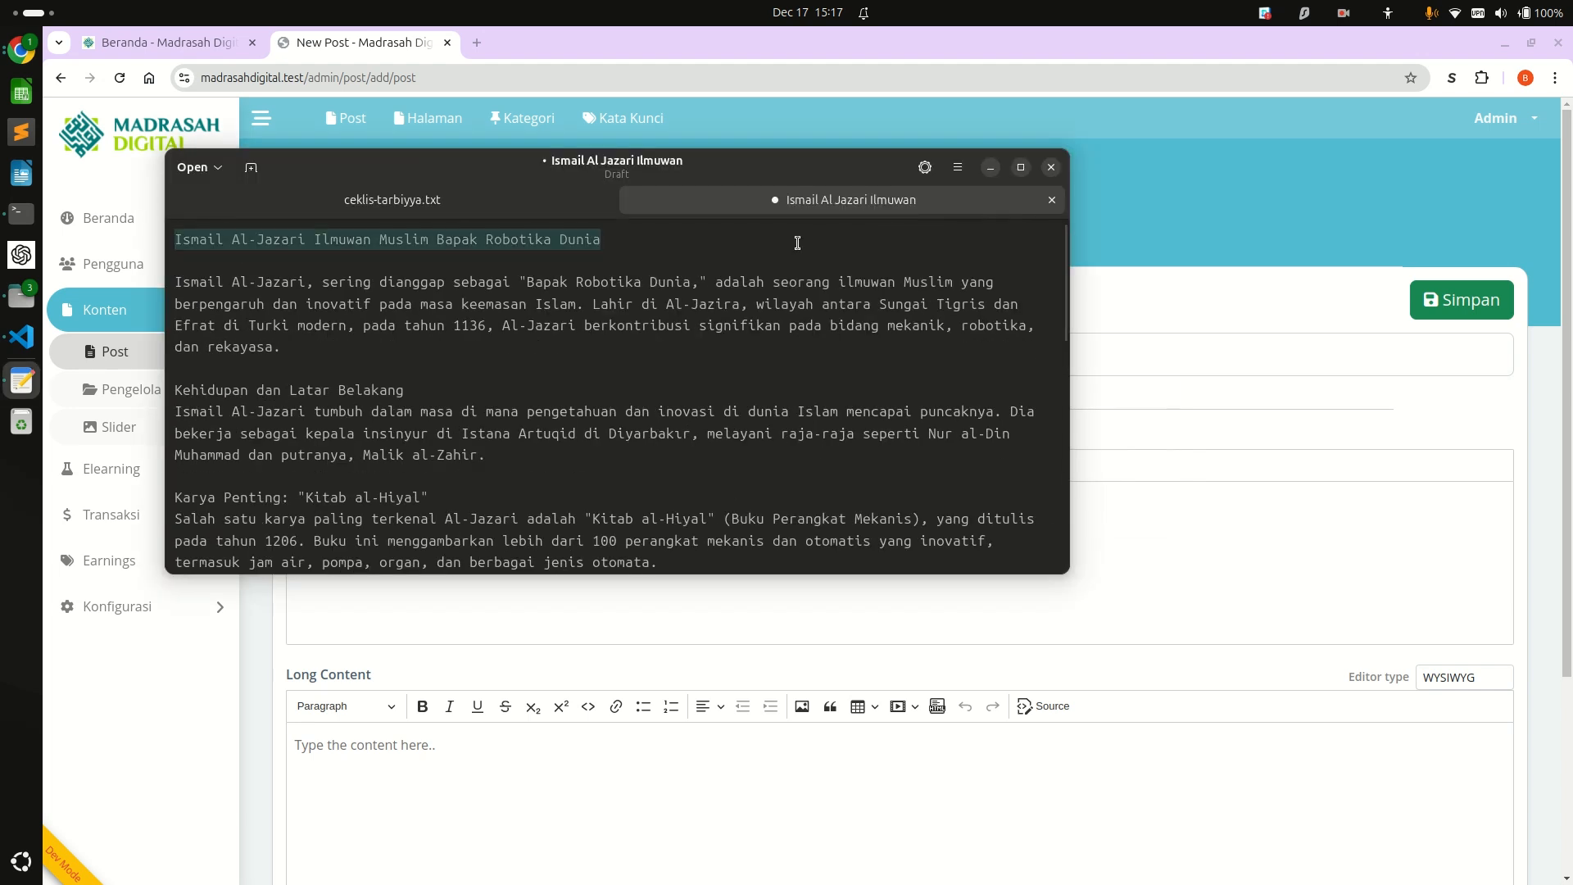
key("ctrl+c")
key("alt+Tab")
left_click(530, 347)
key("ctrl+v")
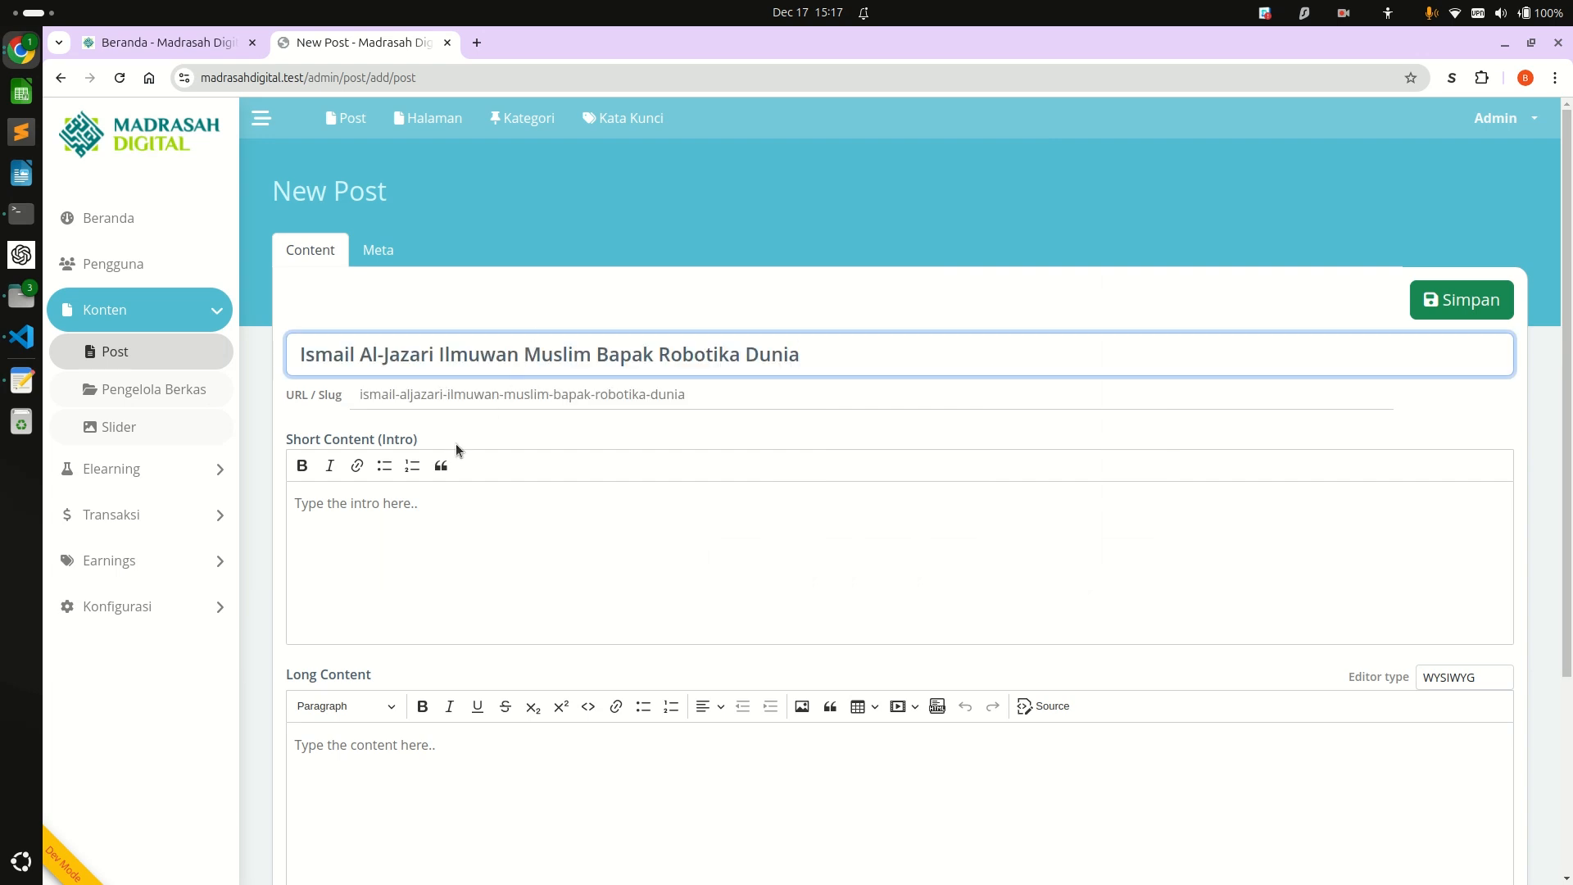
Shorten the new post's URL slug to "ismail-aljazari".
left_click_drag(355, 398, 631, 415)
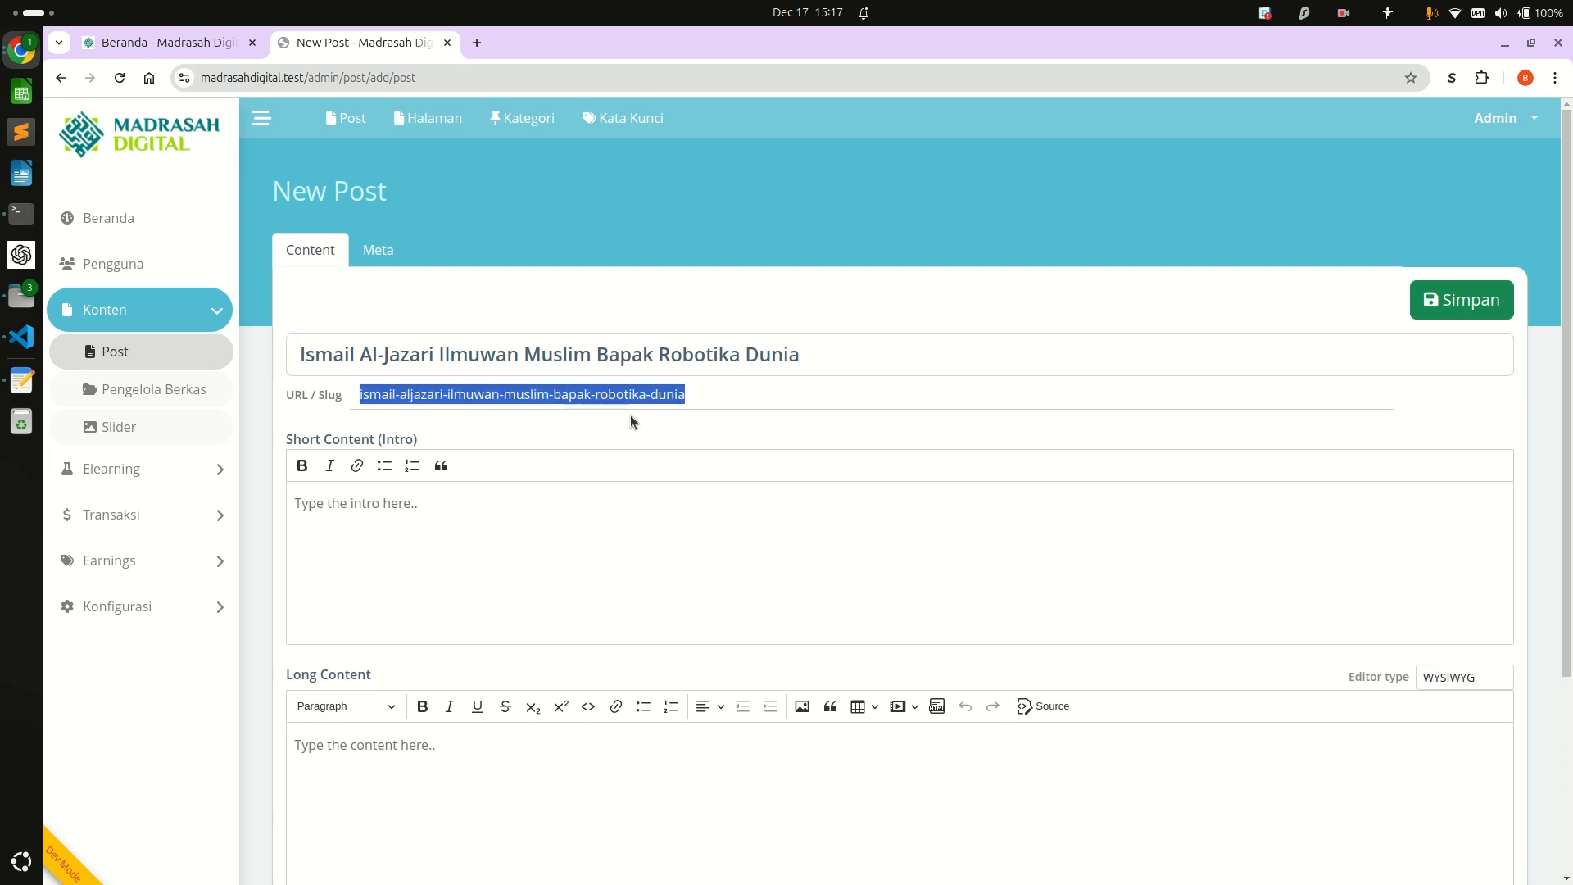
left_click(691, 404)
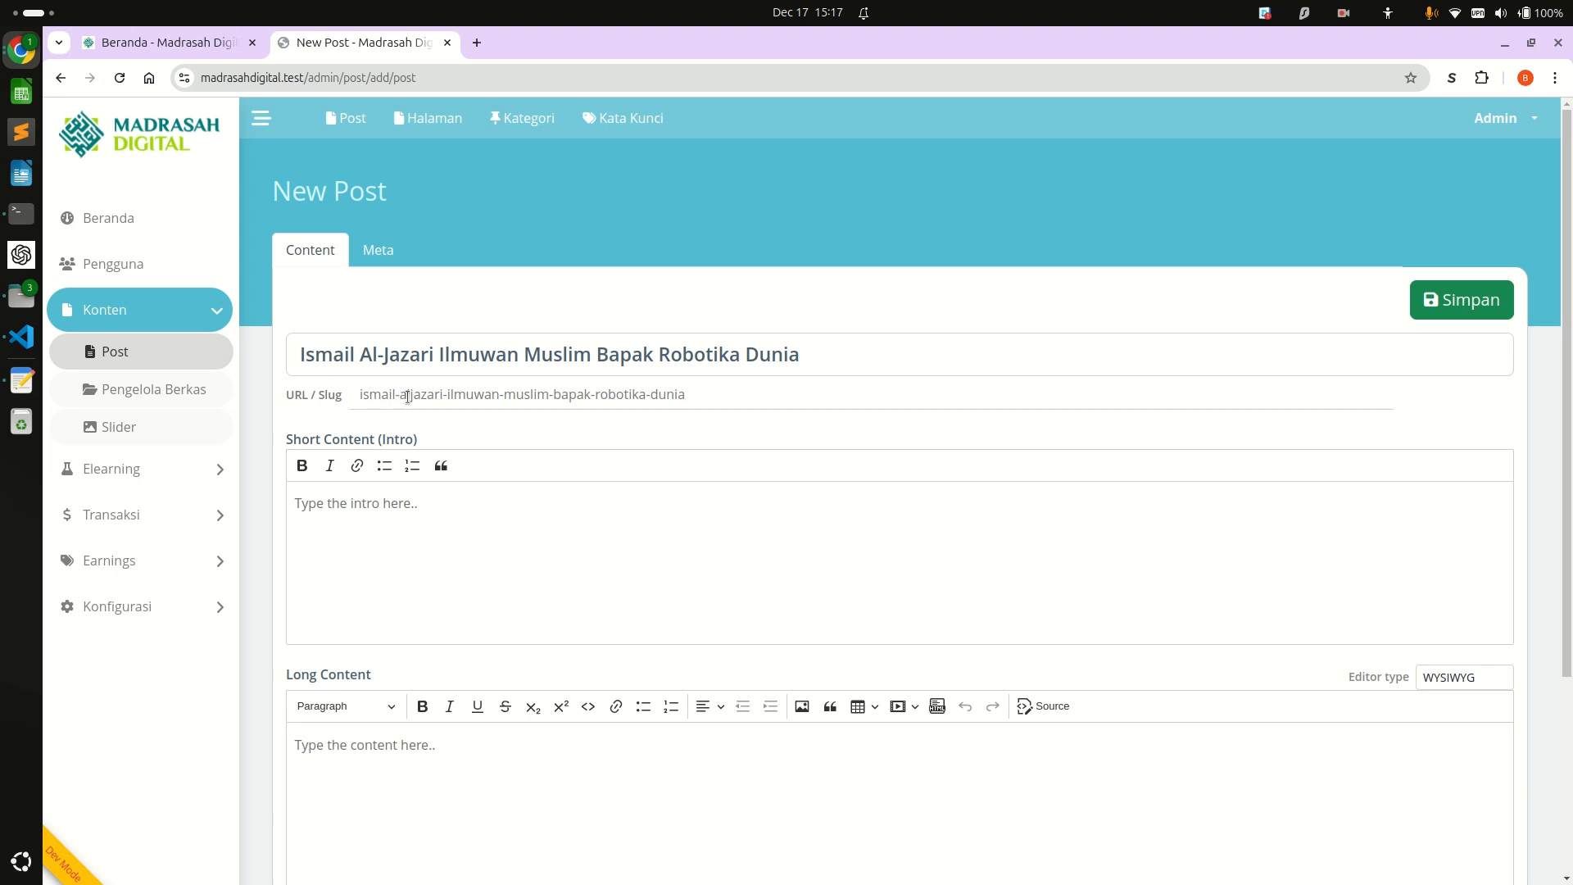
left_click_drag(444, 396, 711, 395)
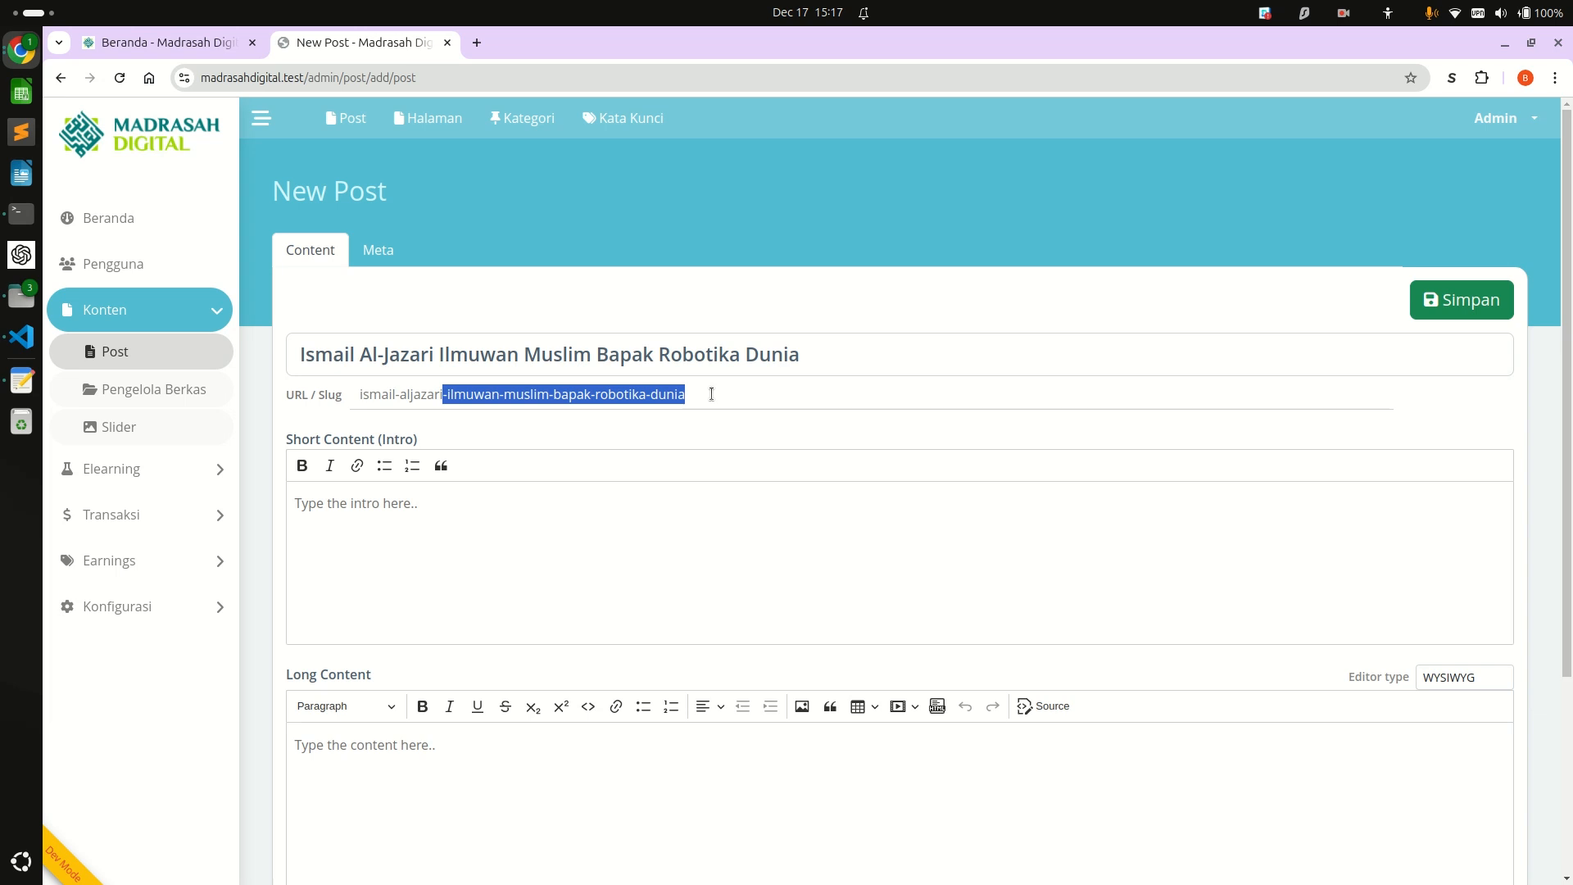
key("BackSpace")
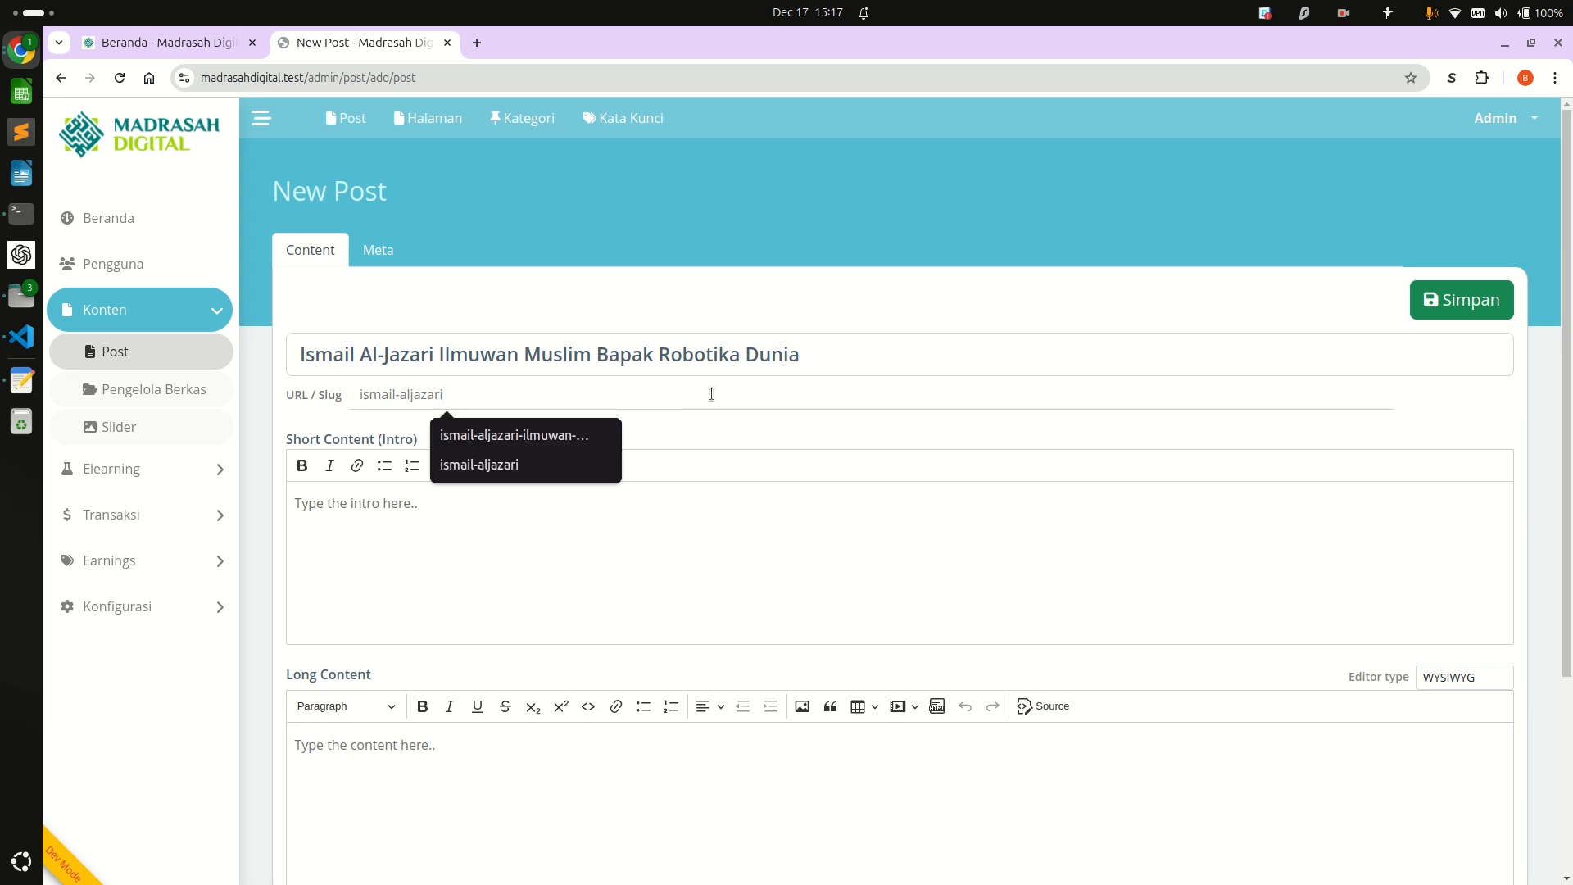
left_click(698, 438)
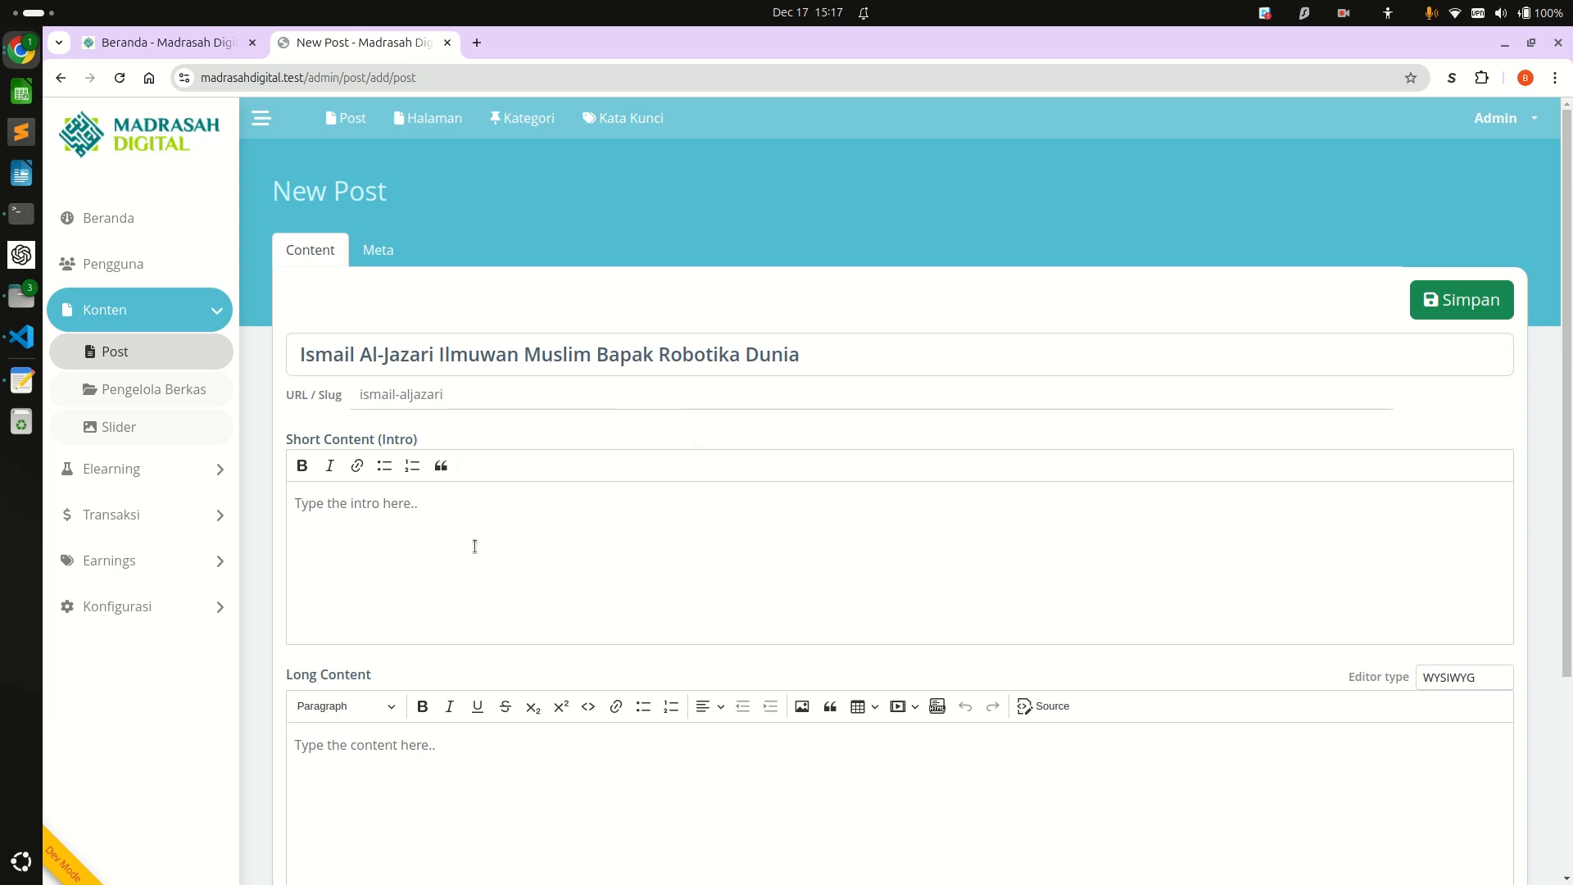
Examine the empty Short Content field and the article cards on the public Home page.
left_click(320, 562)
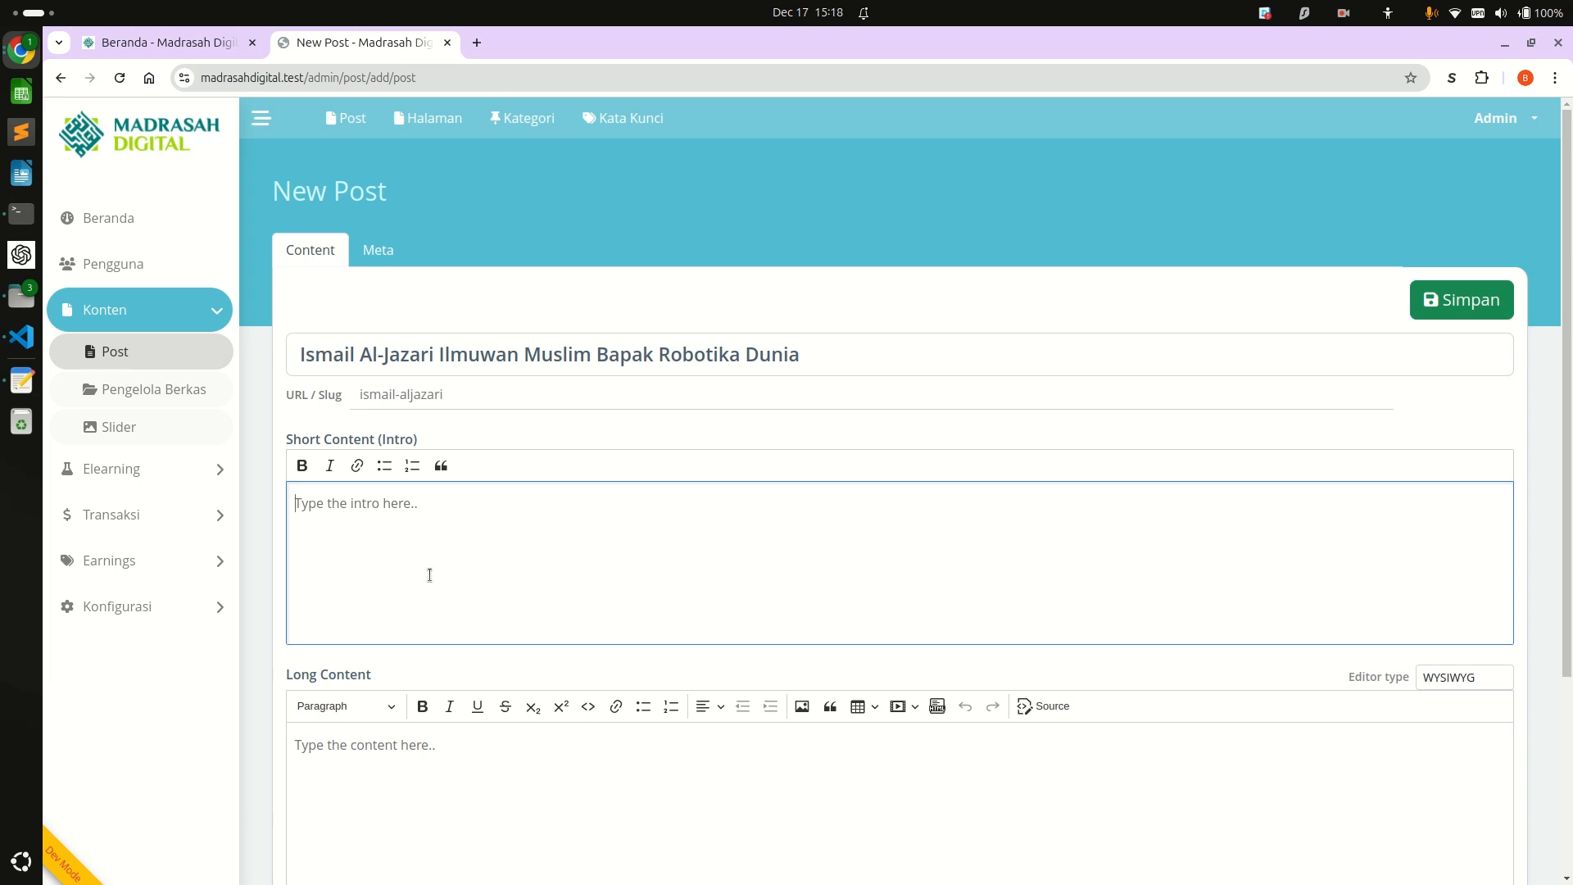
left_click(123, 47)
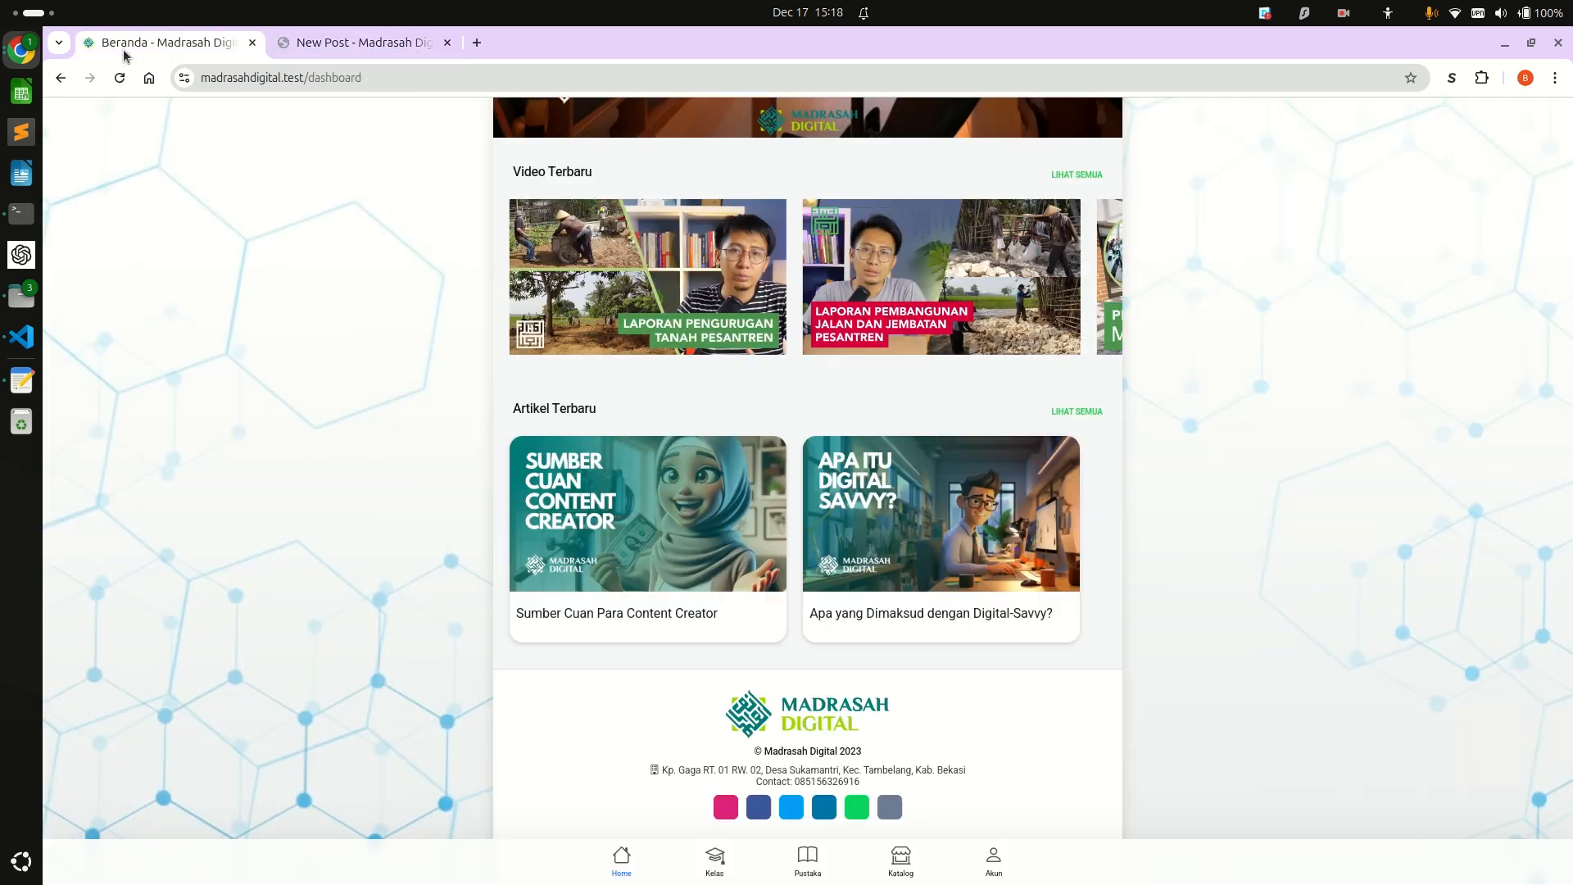
scroll(395, 387, "up", 6)
scroll(395, 387, "down", 3)
scroll(395, 380, "down", 3)
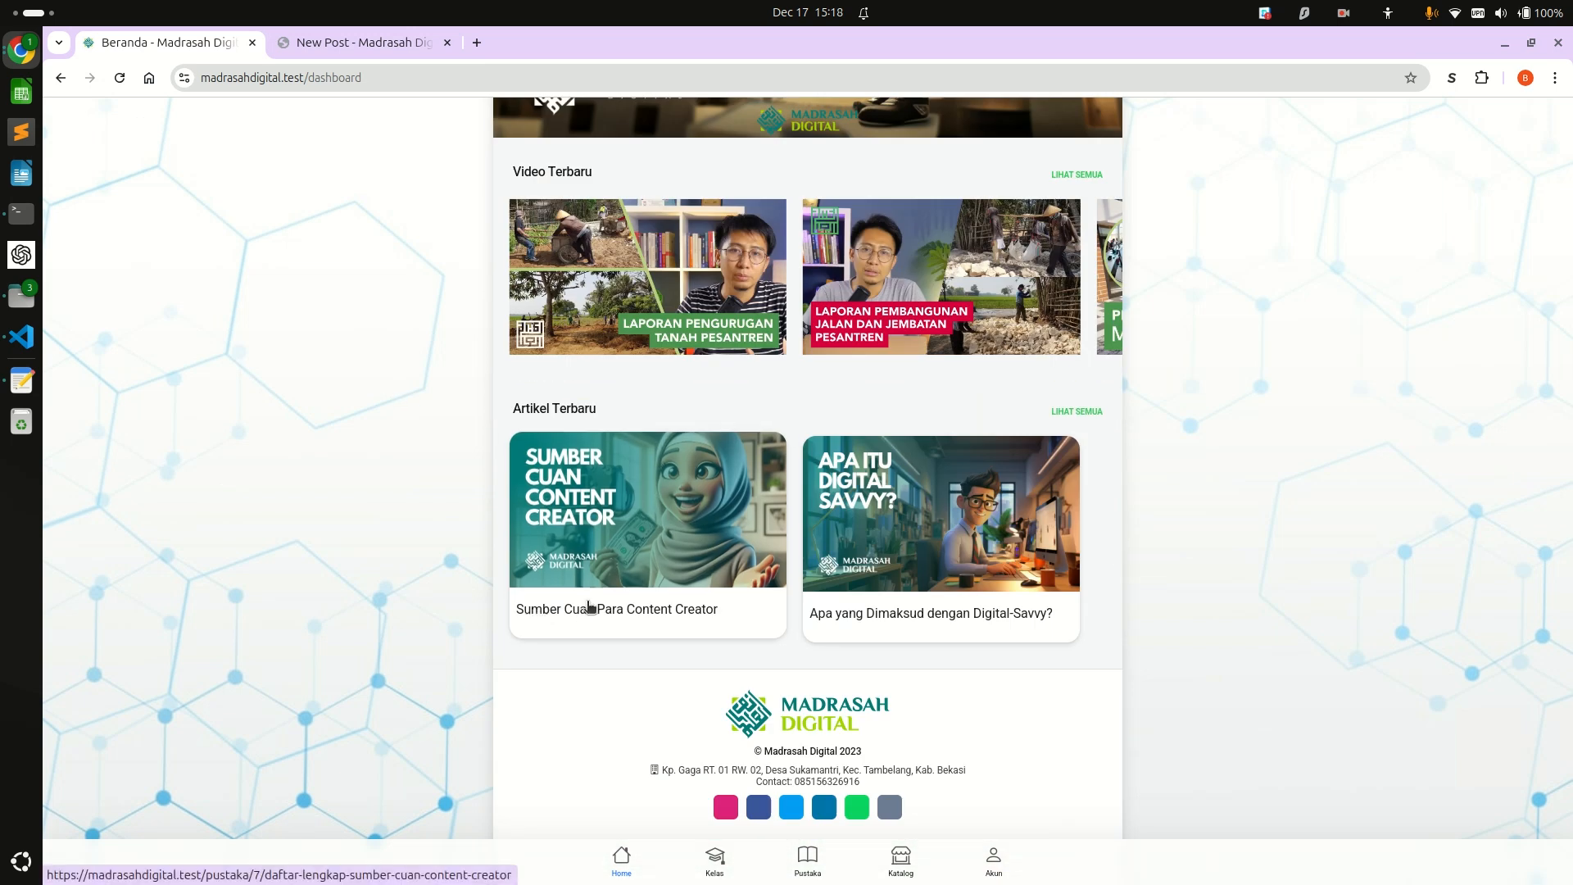
Copy the article body from the text editor draft, without its title line, into the new post's Long Content.
left_click(327, 51)
scroll(629, 805, "down", 3)
left_click(629, 672)
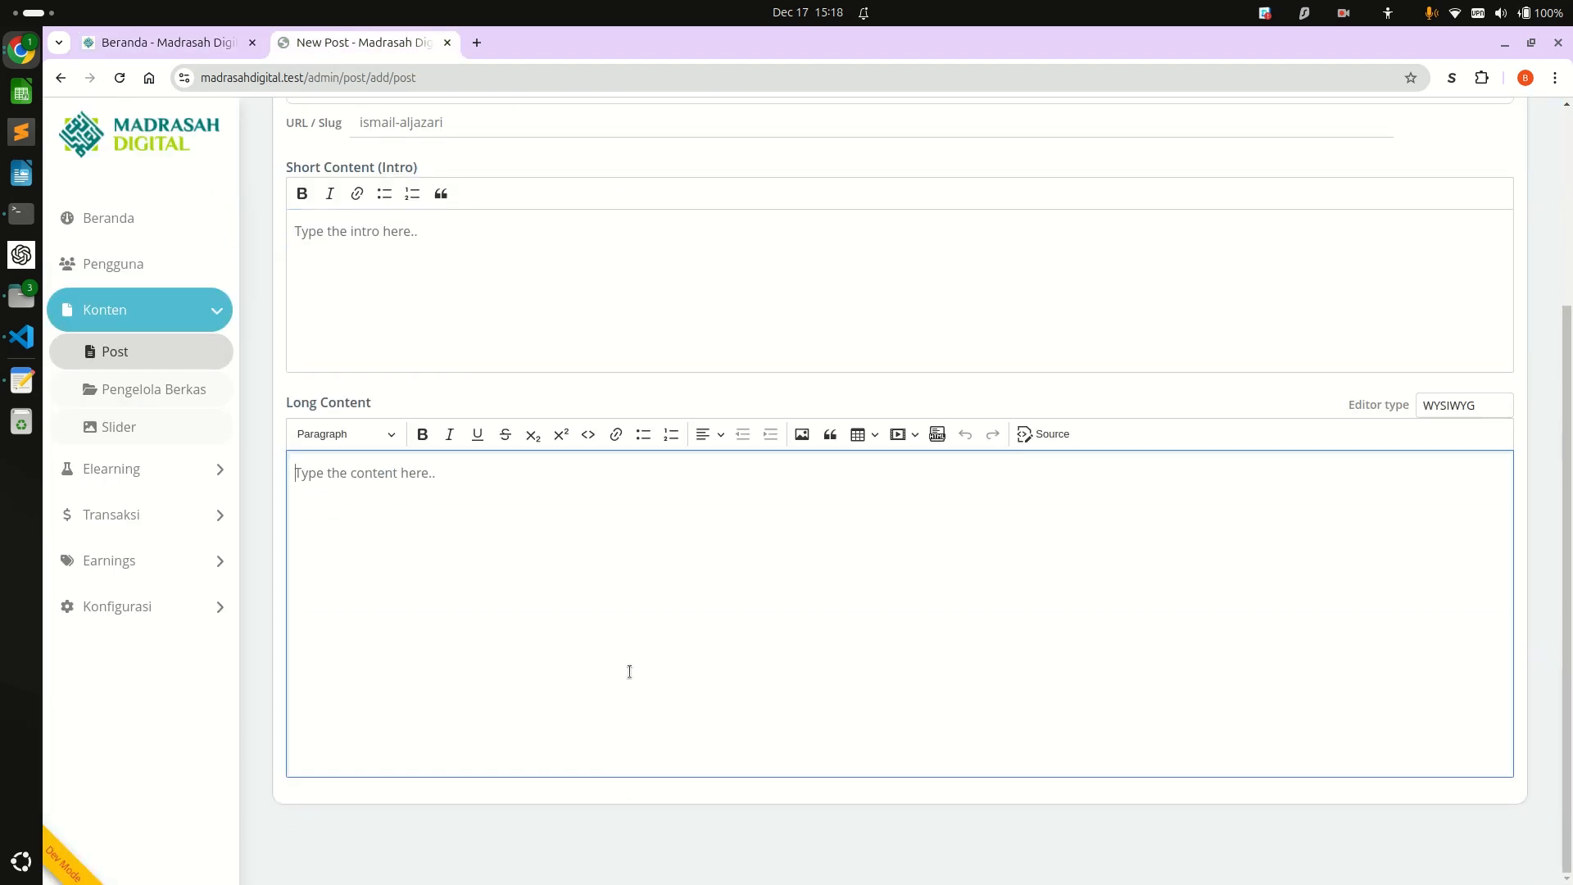
key("alt+Tab")
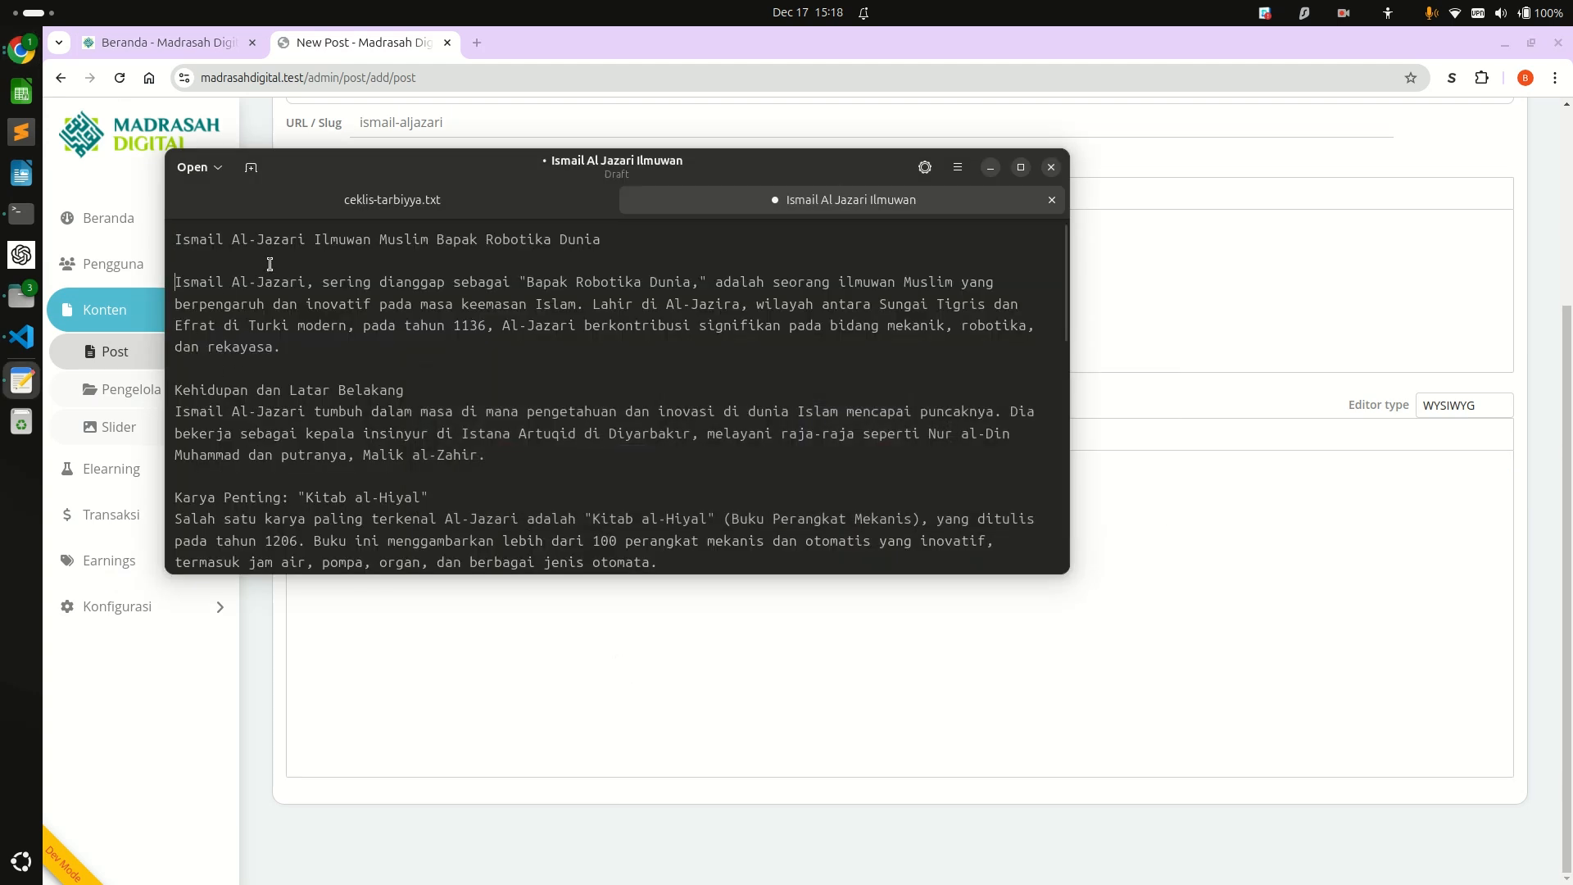
key("ctrl+a")
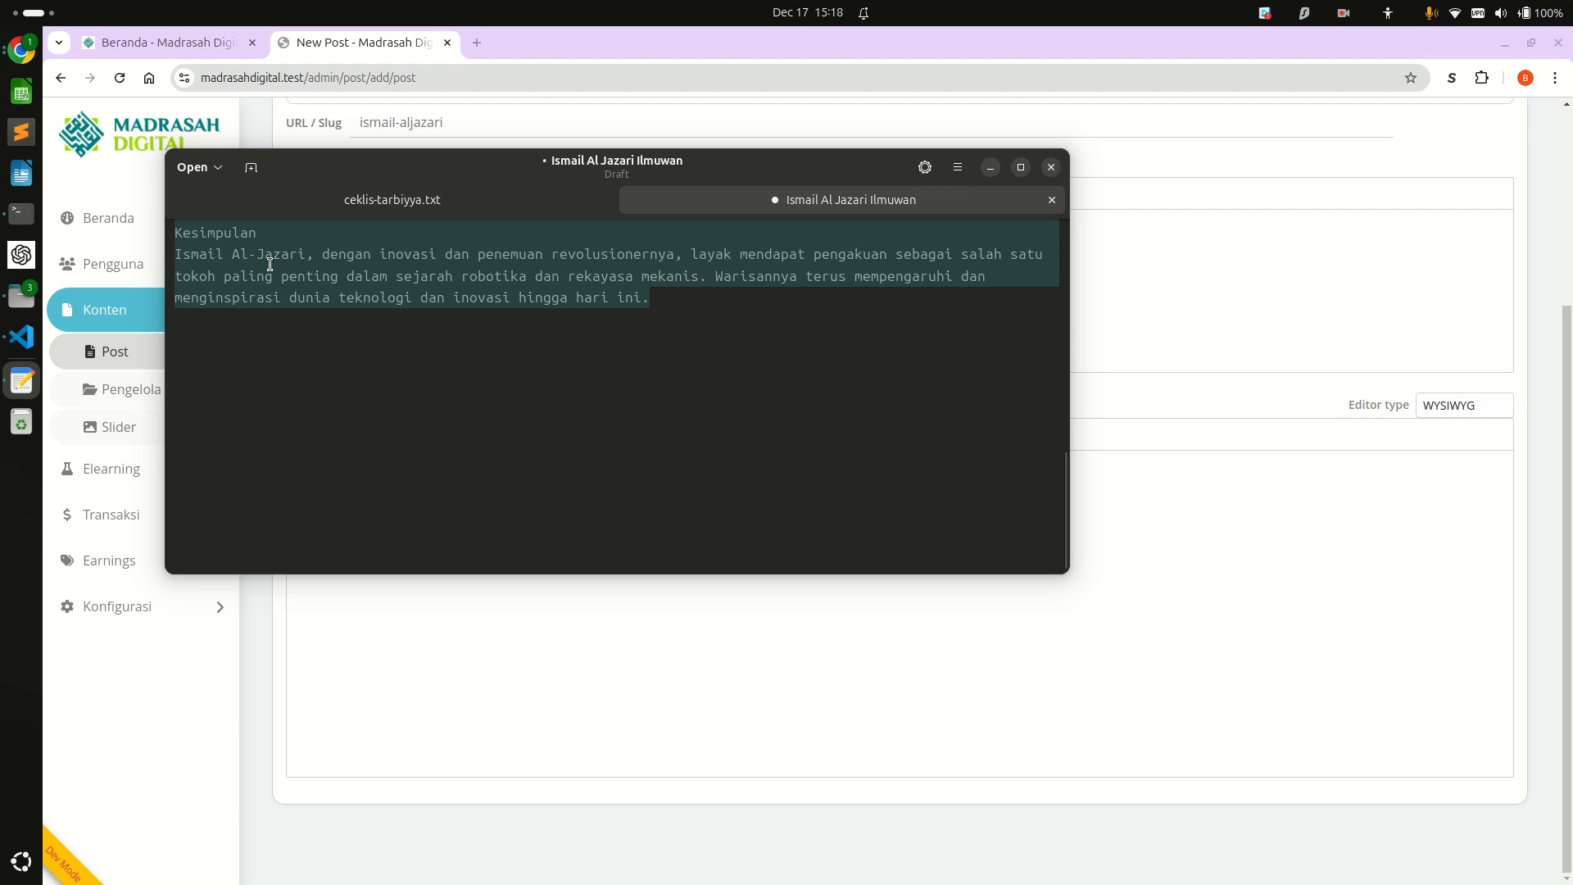
key("ctrl+c")
key("alt+Tab")
key("ctrl+v")
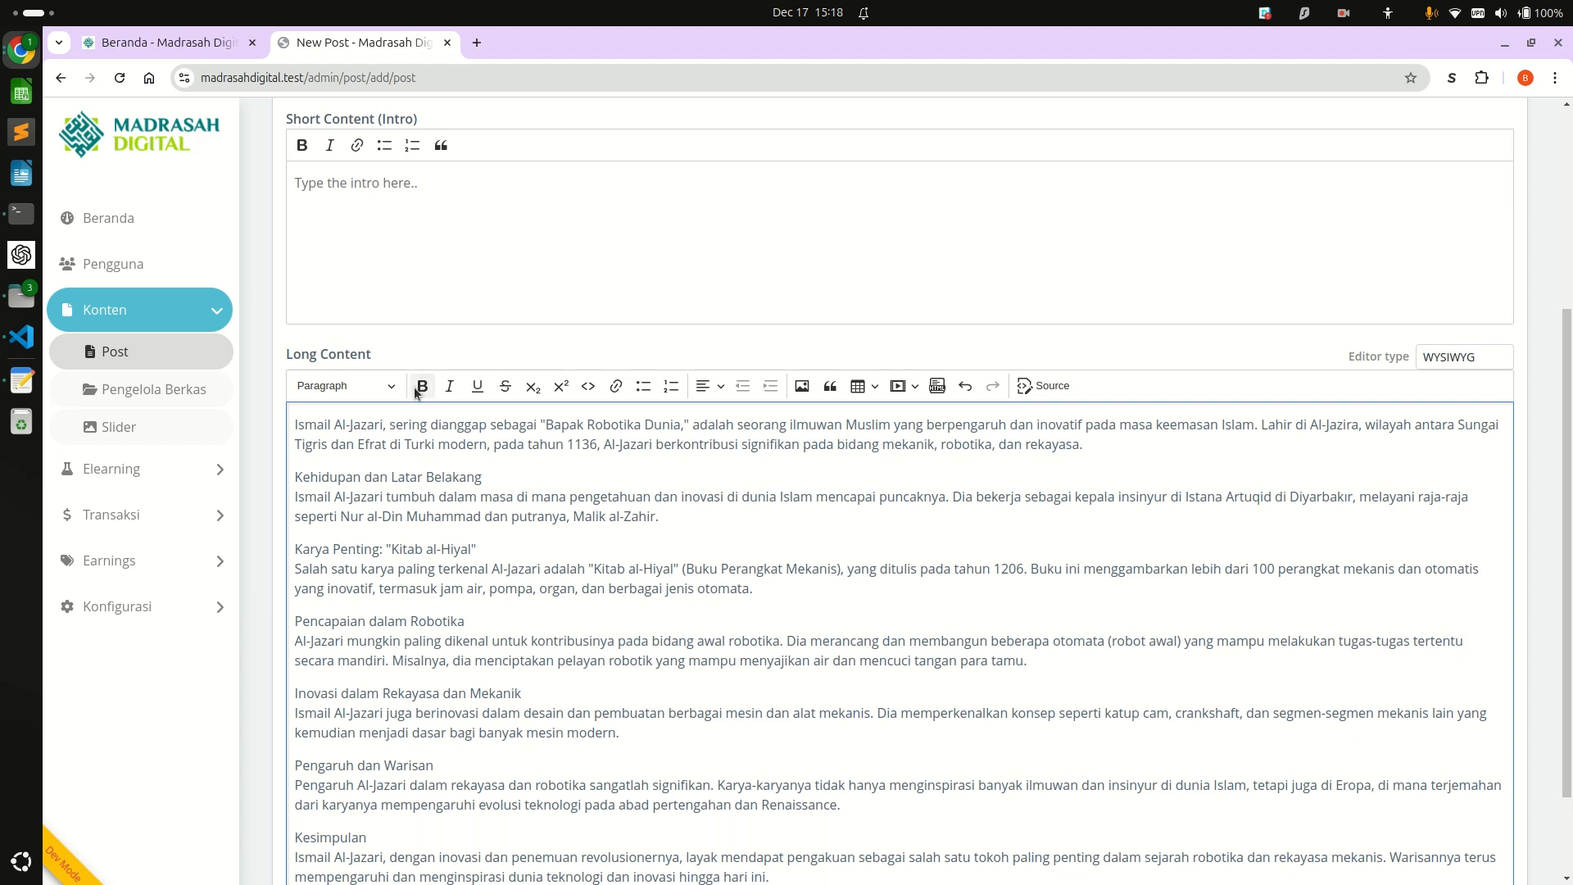
Try bold formatting on the "Kehidupan dan Latar Belakang" line in the Long Content.
left_click(529, 470)
triple_click(528, 470)
left_click(421, 391)
left_click(421, 386)
Split "Kehidupan dan Latar Belakang" from the paragraph below it and format it as a heading.
left_click(501, 471)
key("Return")
key("Up")
triple_click(500, 471)
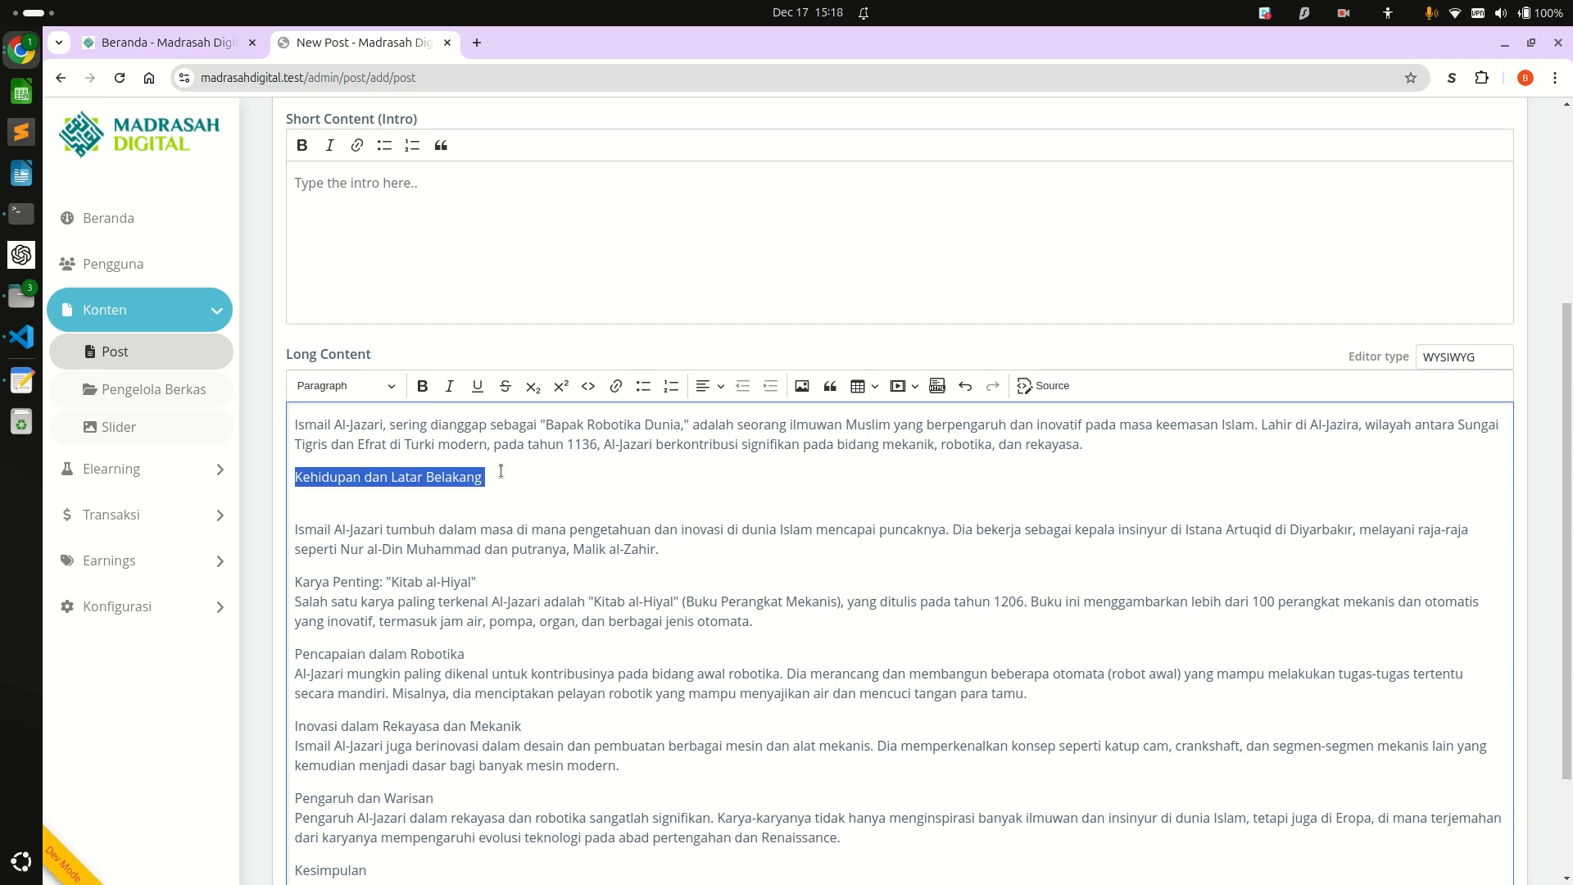
left_click(371, 380)
left_click(364, 480)
Separate the line "Karya Penting: "Kitab al-Hiyal"" from its paragraph and give it the same heading style.
left_click(494, 593)
key("Return")
key("Up")
triple_click(493, 593)
left_click(364, 390)
left_click(368, 479)
Save the new post with its current title, slug and long content.
left_click(552, 762)
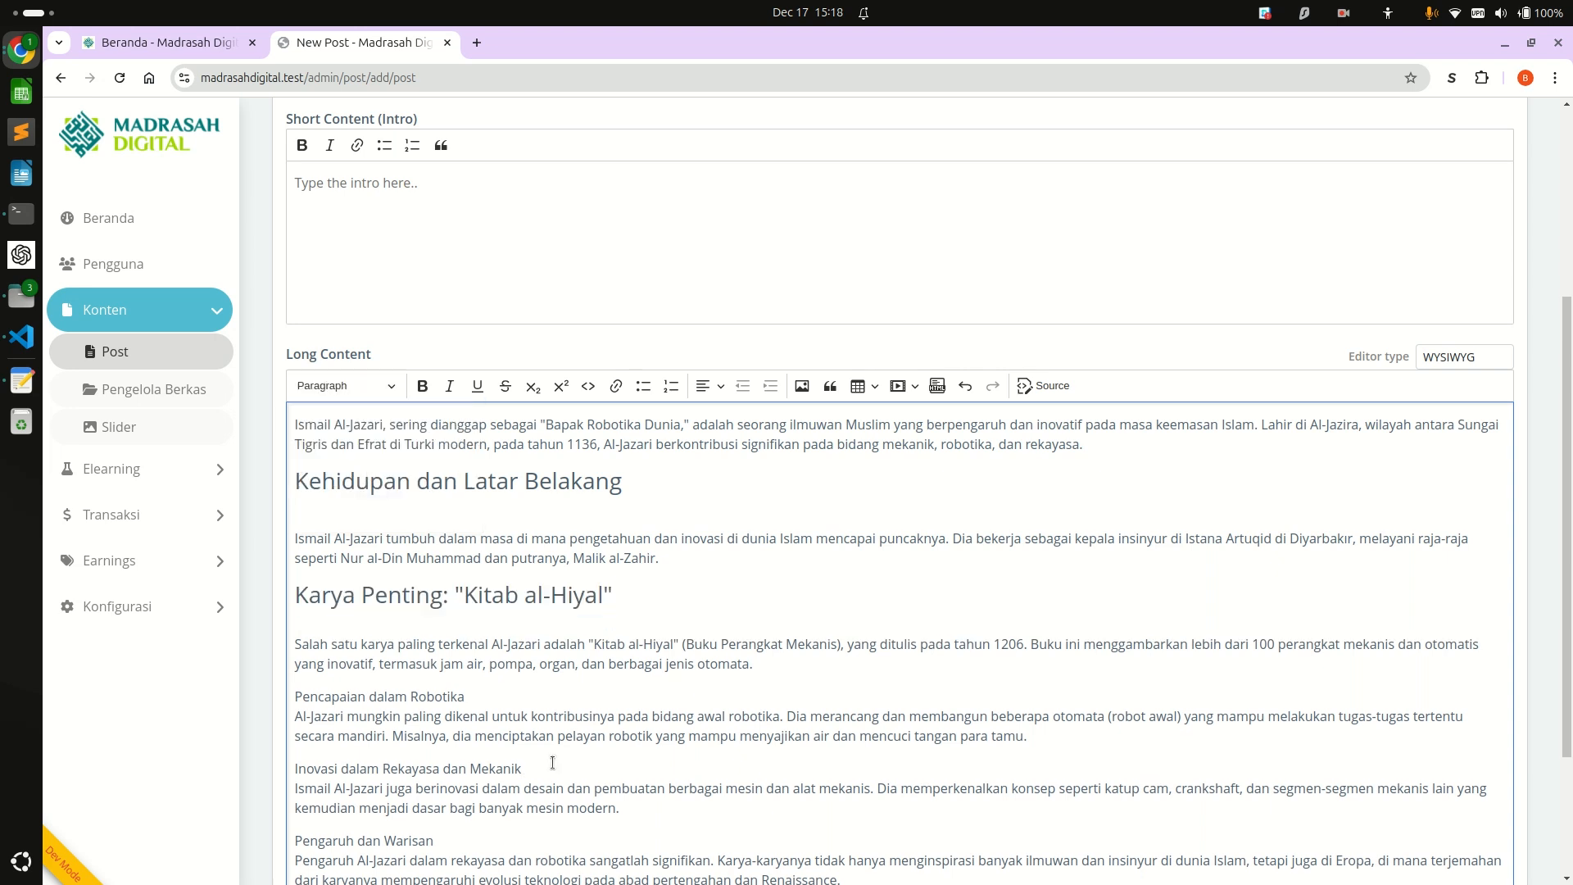
scroll(552, 762, "up", 5)
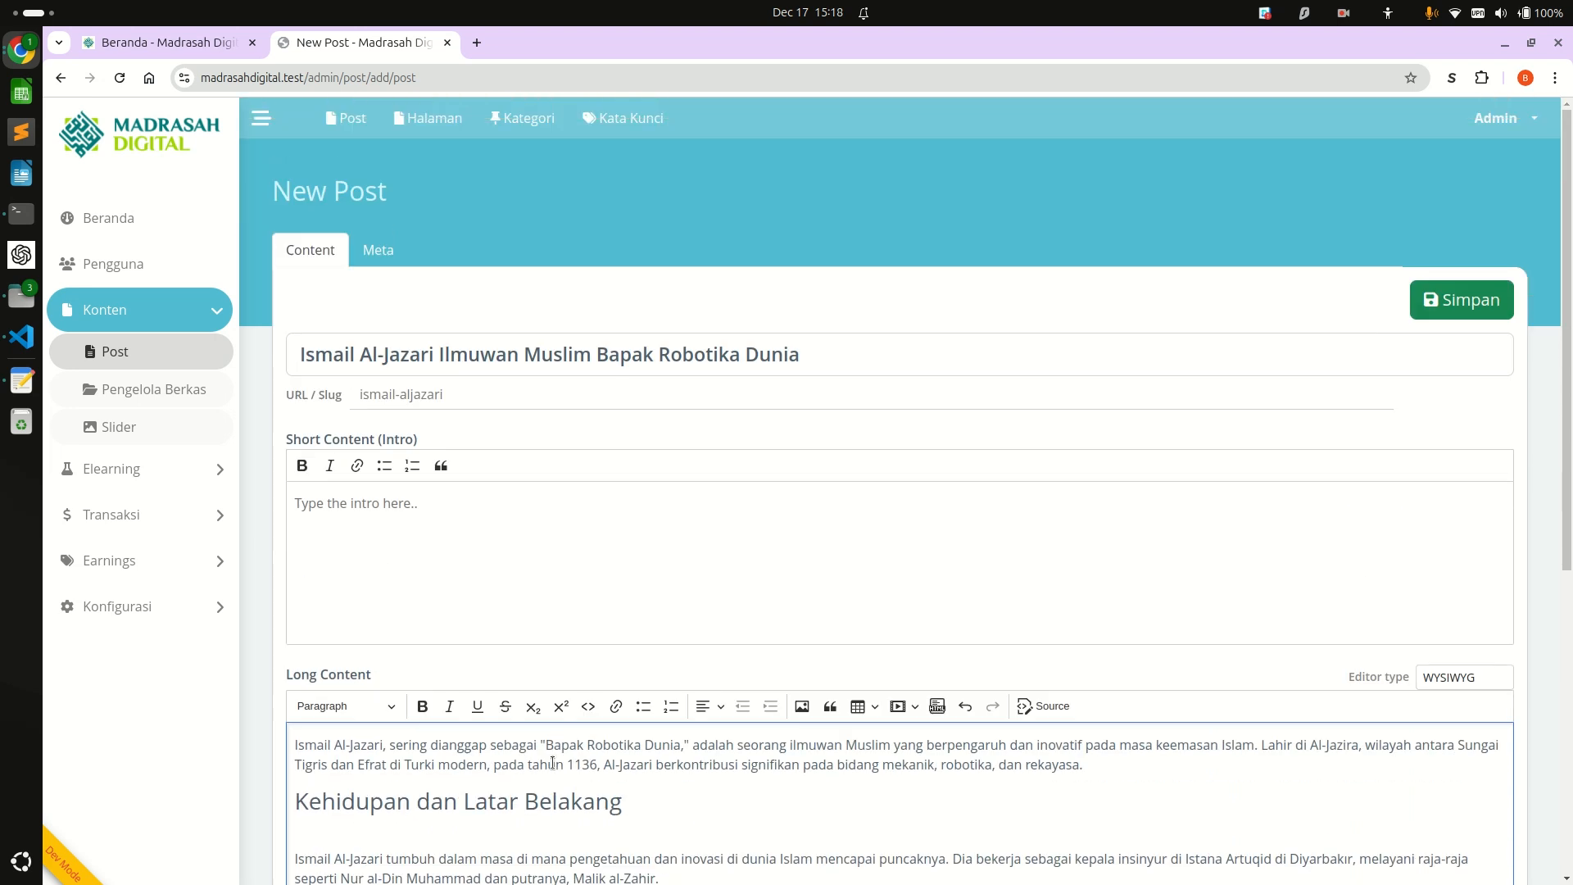
left_click(1444, 313)
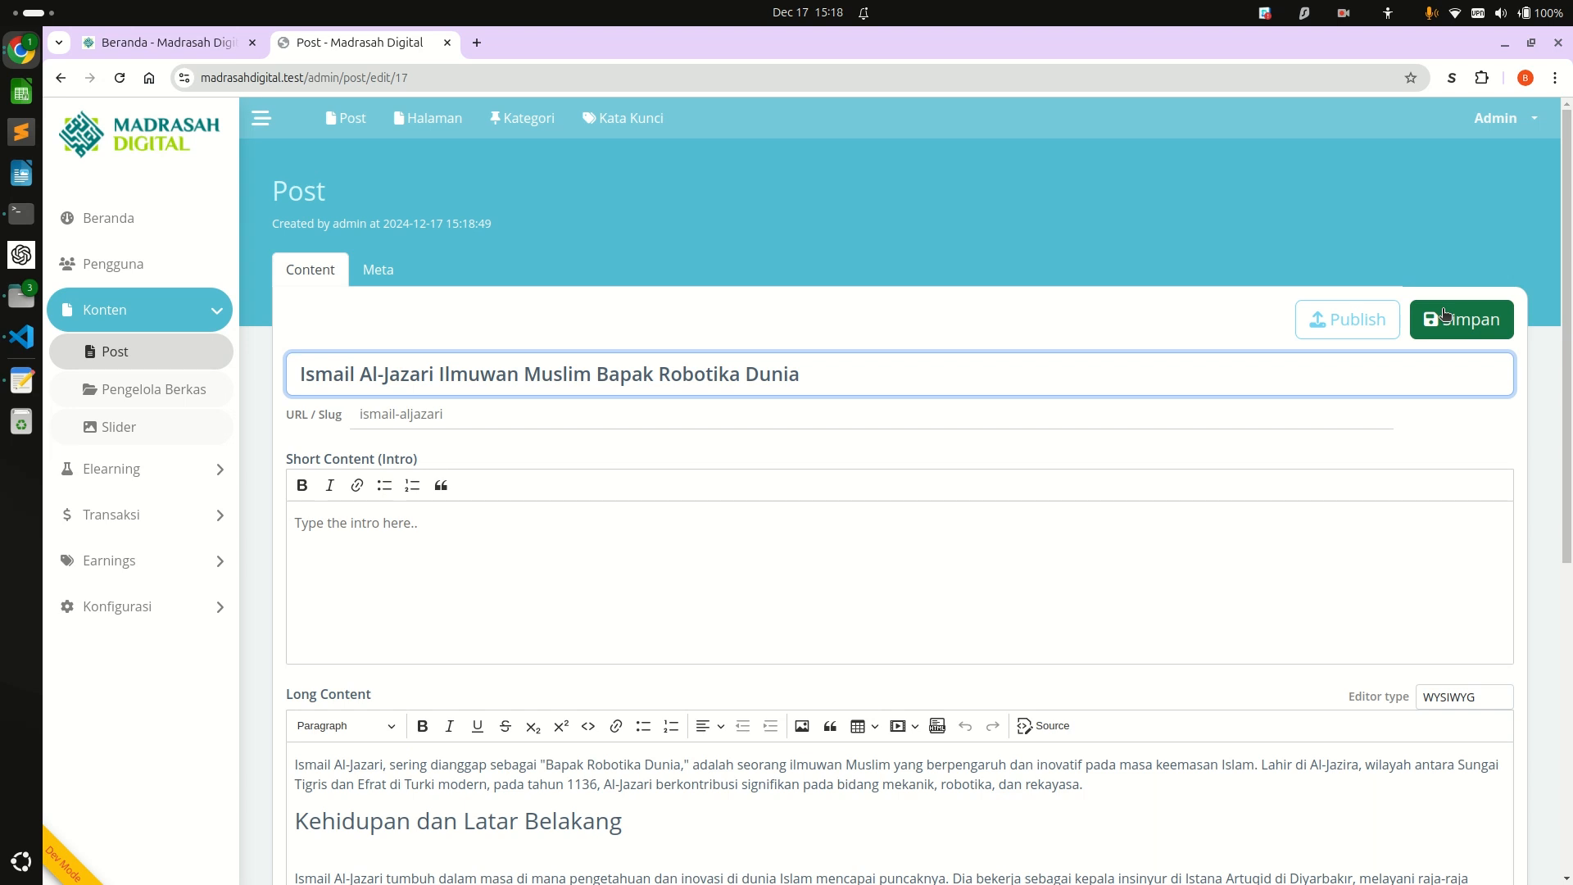
Reload the public Home page and check the Pustaka listing for the saved post.
key("ctrl+shift+Tab")
key("ctrl+r")
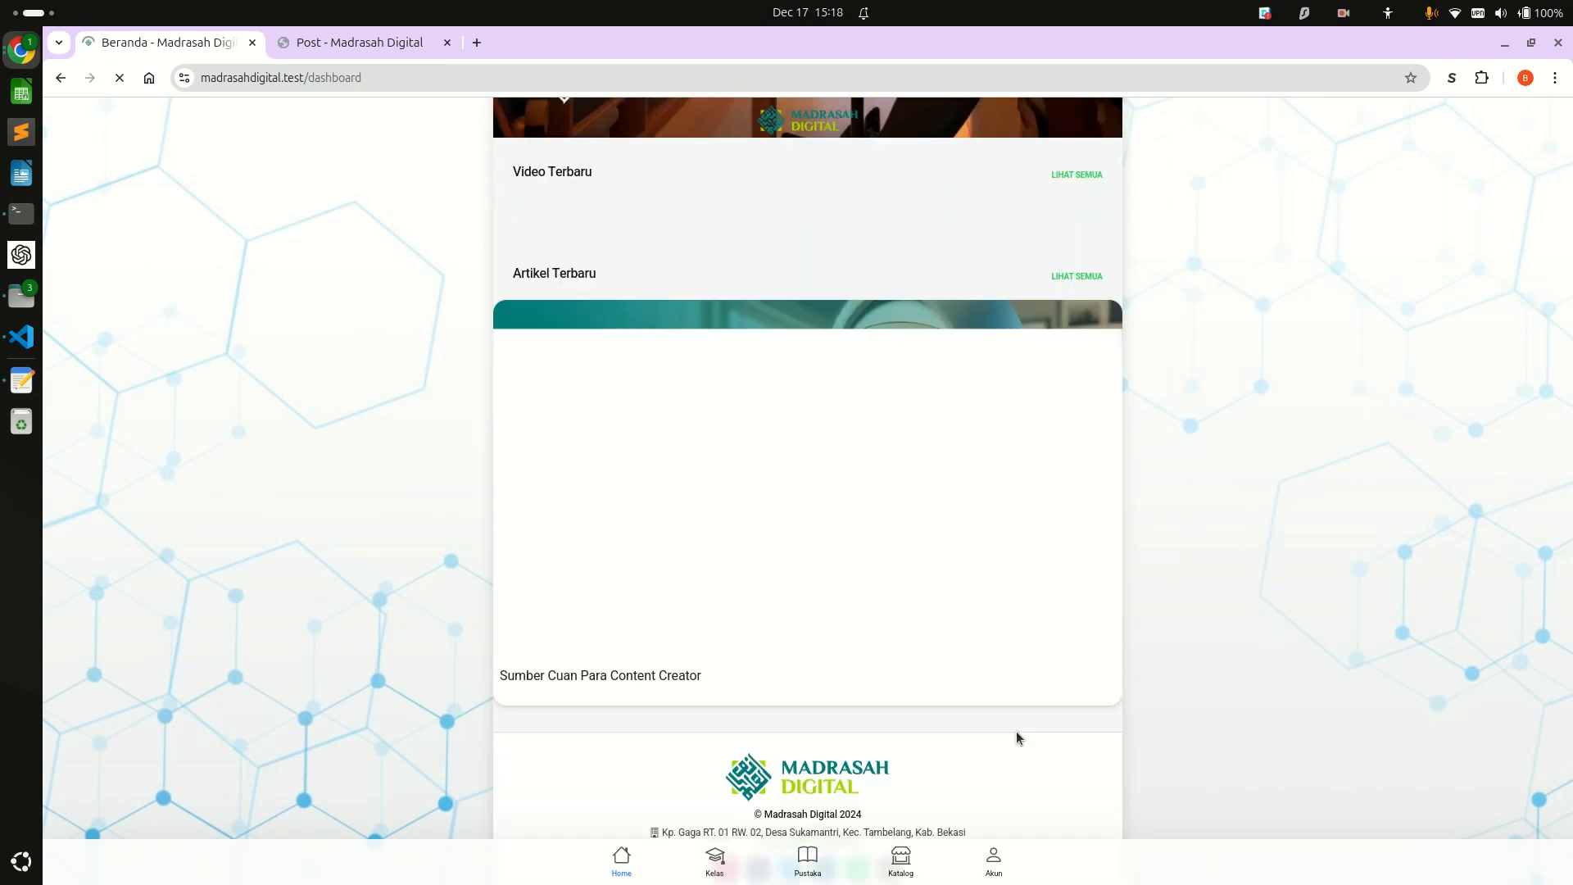
left_click(813, 857)
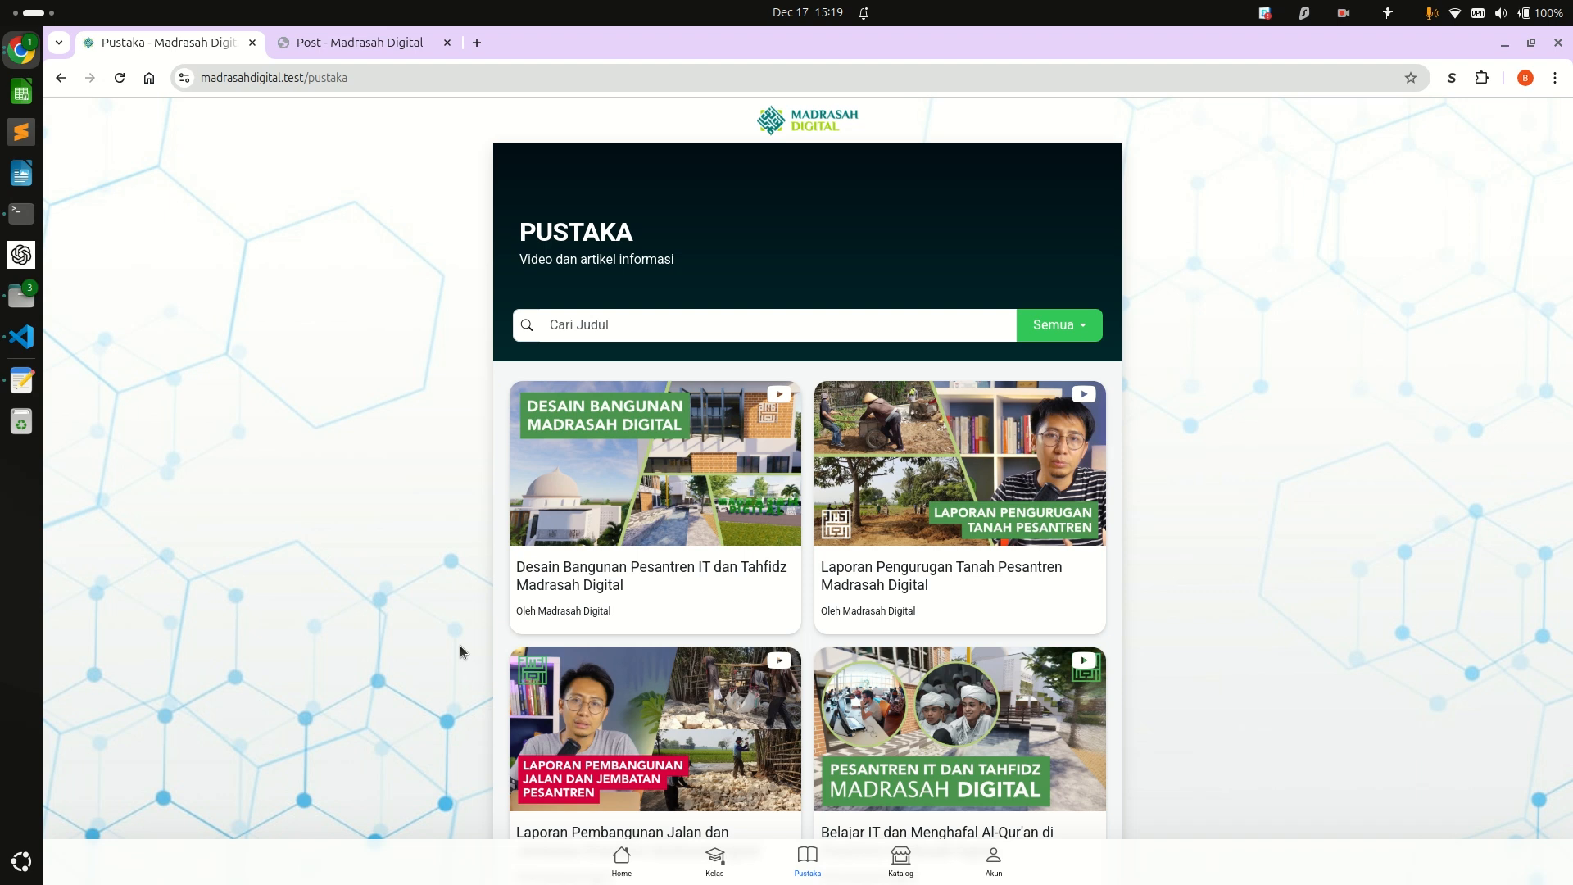
Look through the new post's Meta settings and view the published article "Sumber Cuan Para Content Creator" as a featured image example.
key("ctrl+Tab")
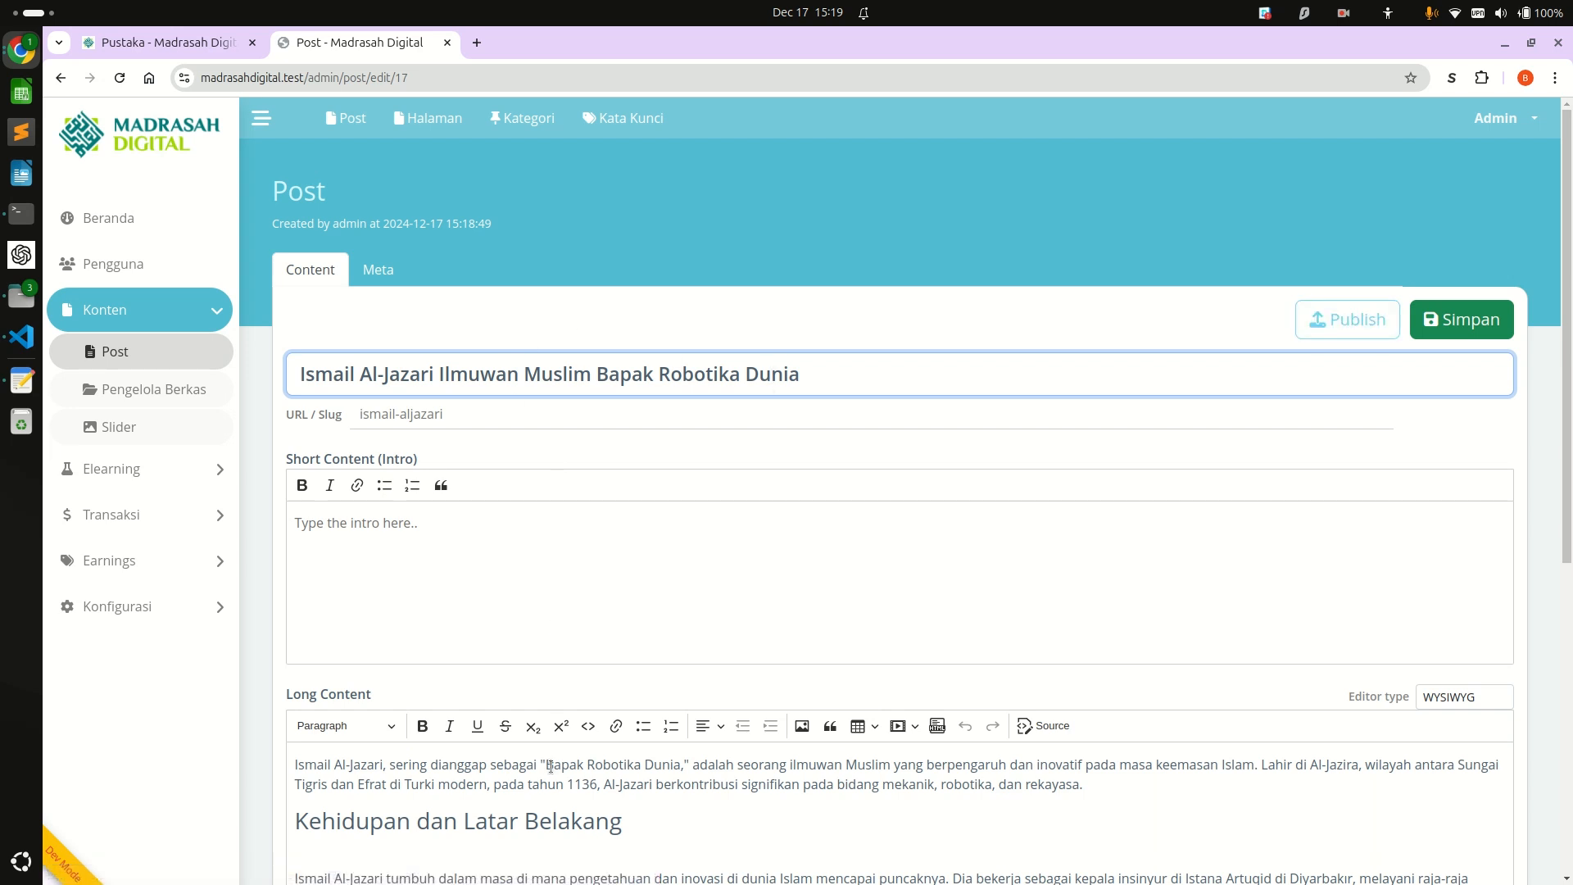
left_click(372, 275)
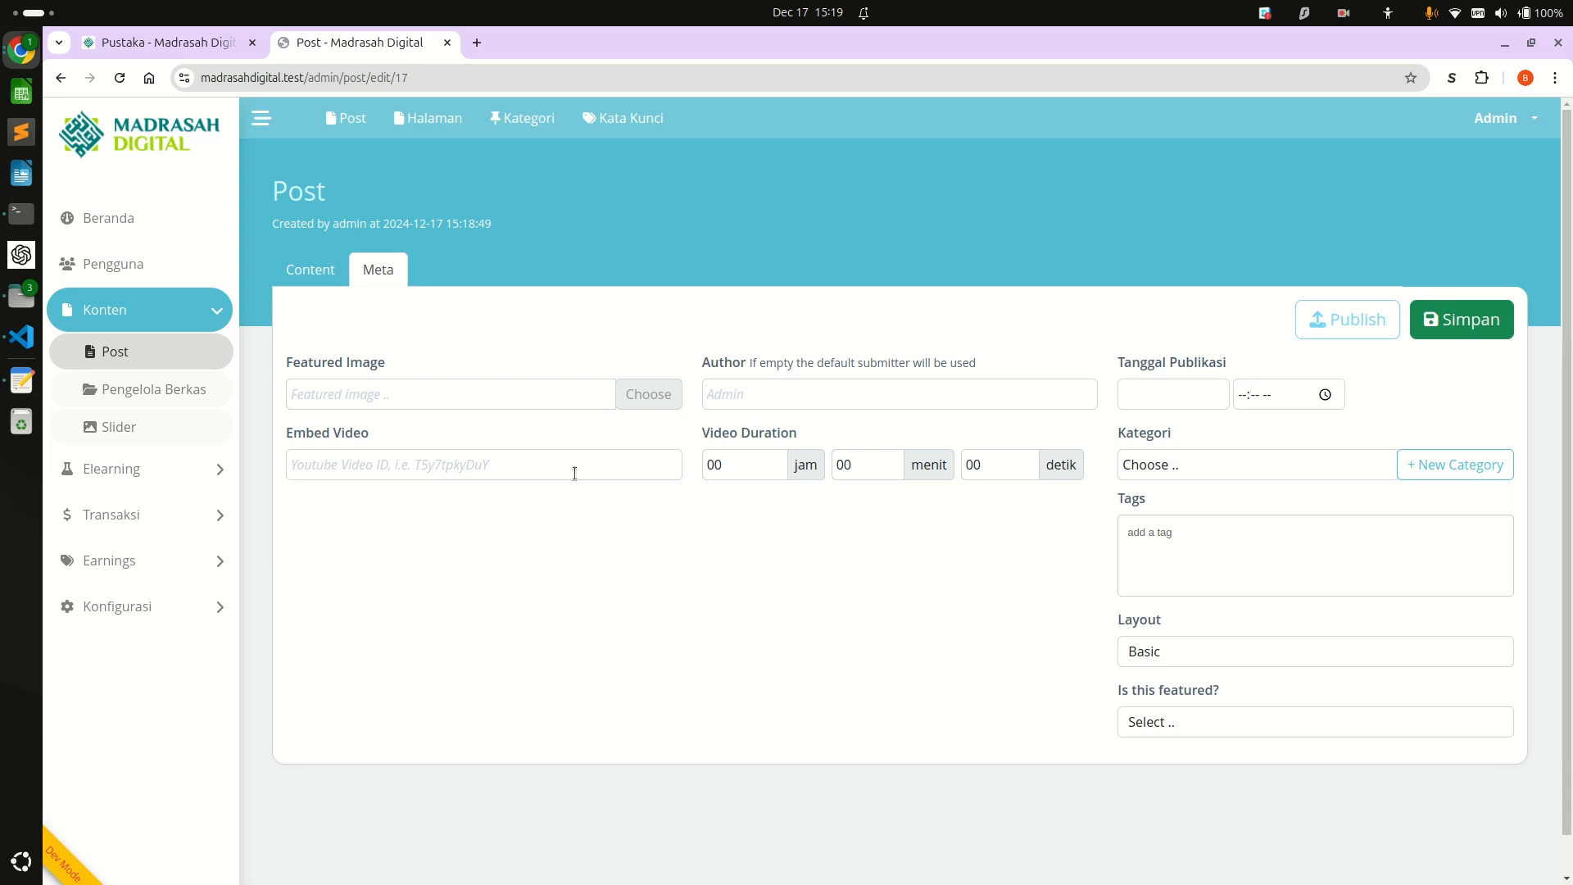
left_click(453, 397)
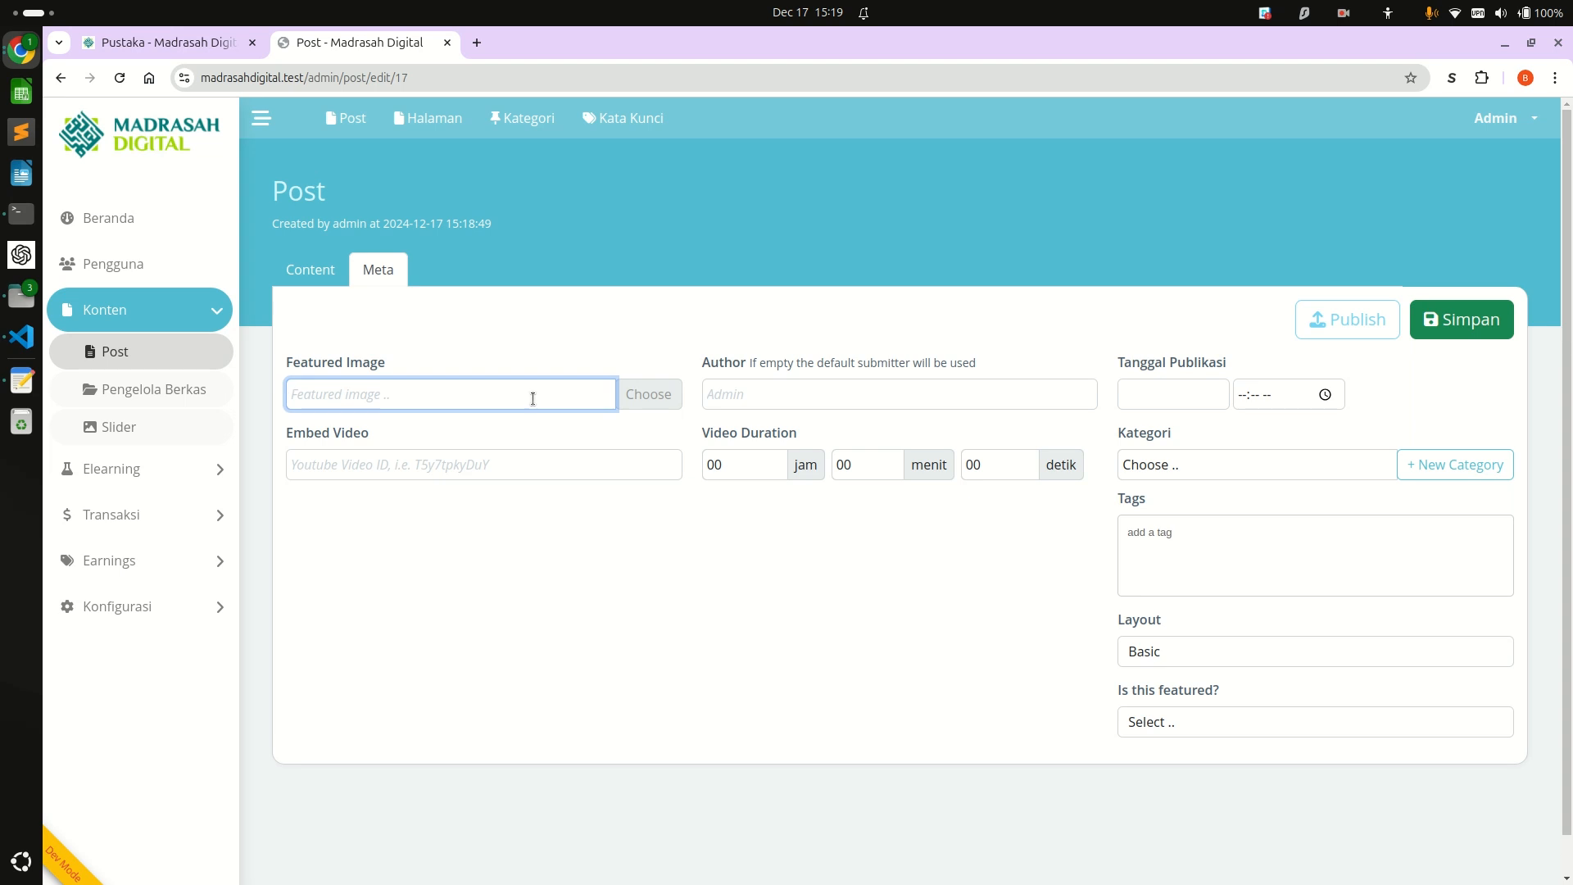
key("ctrl+Page_Up")
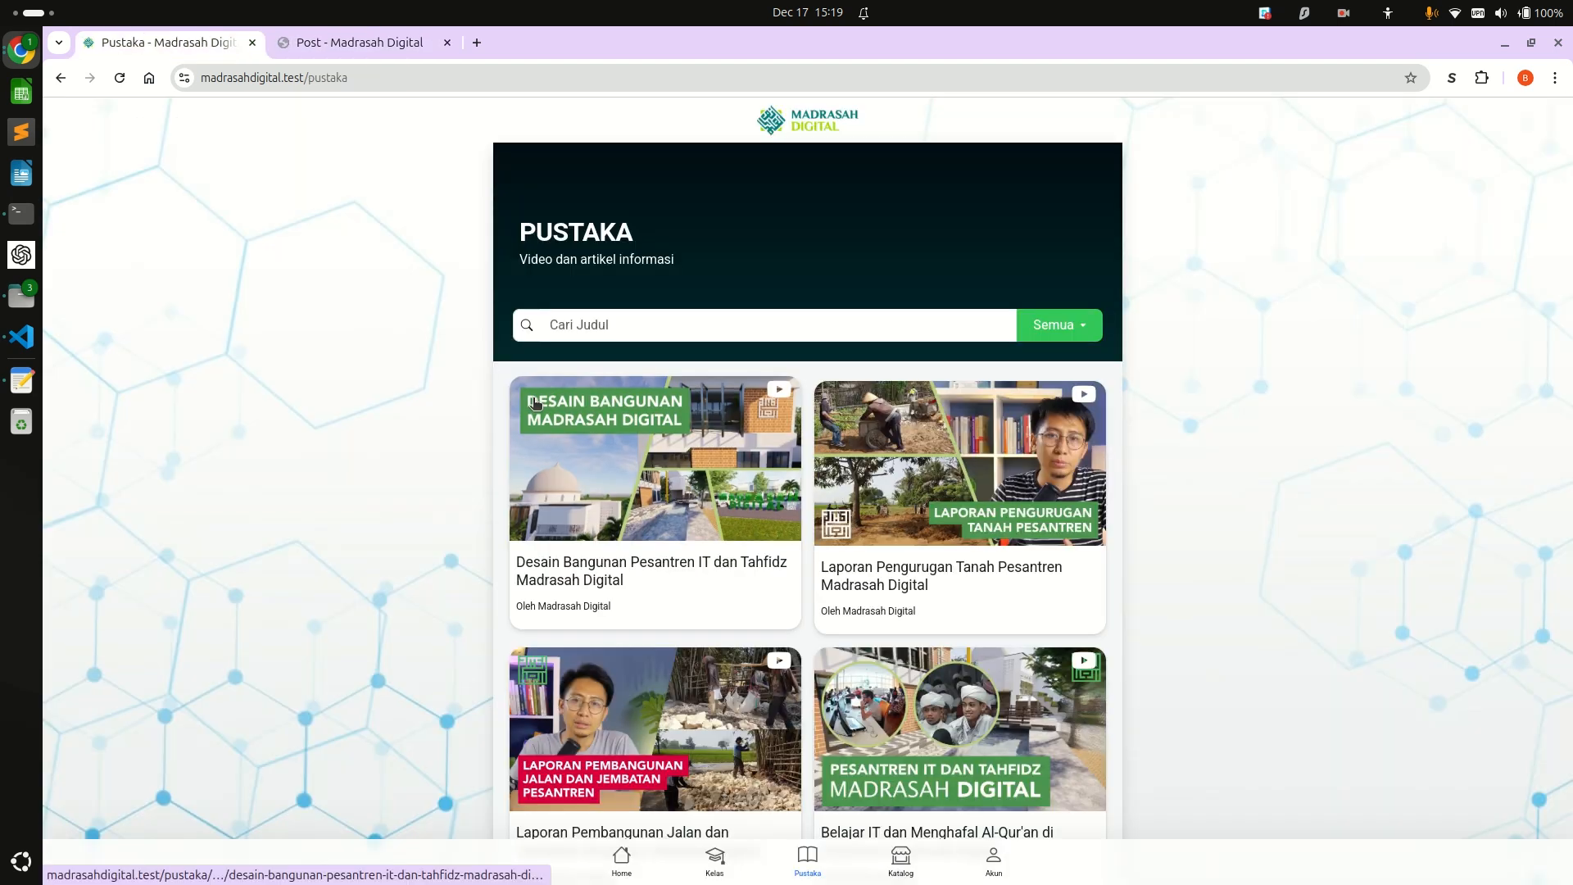
scroll(740, 655, "down", 4)
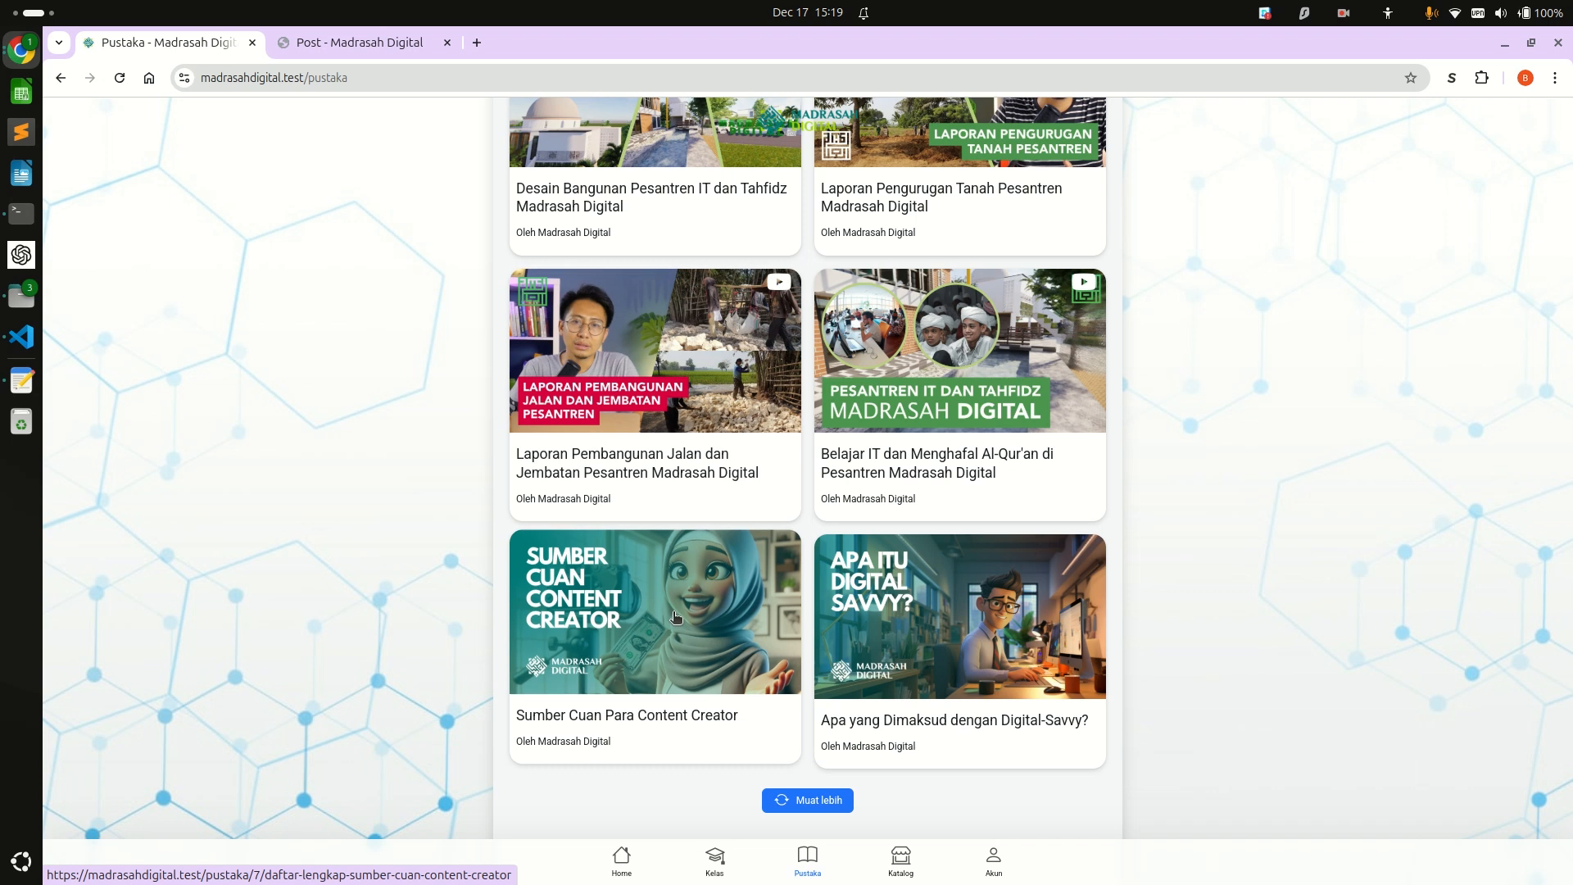
left_click(638, 606)
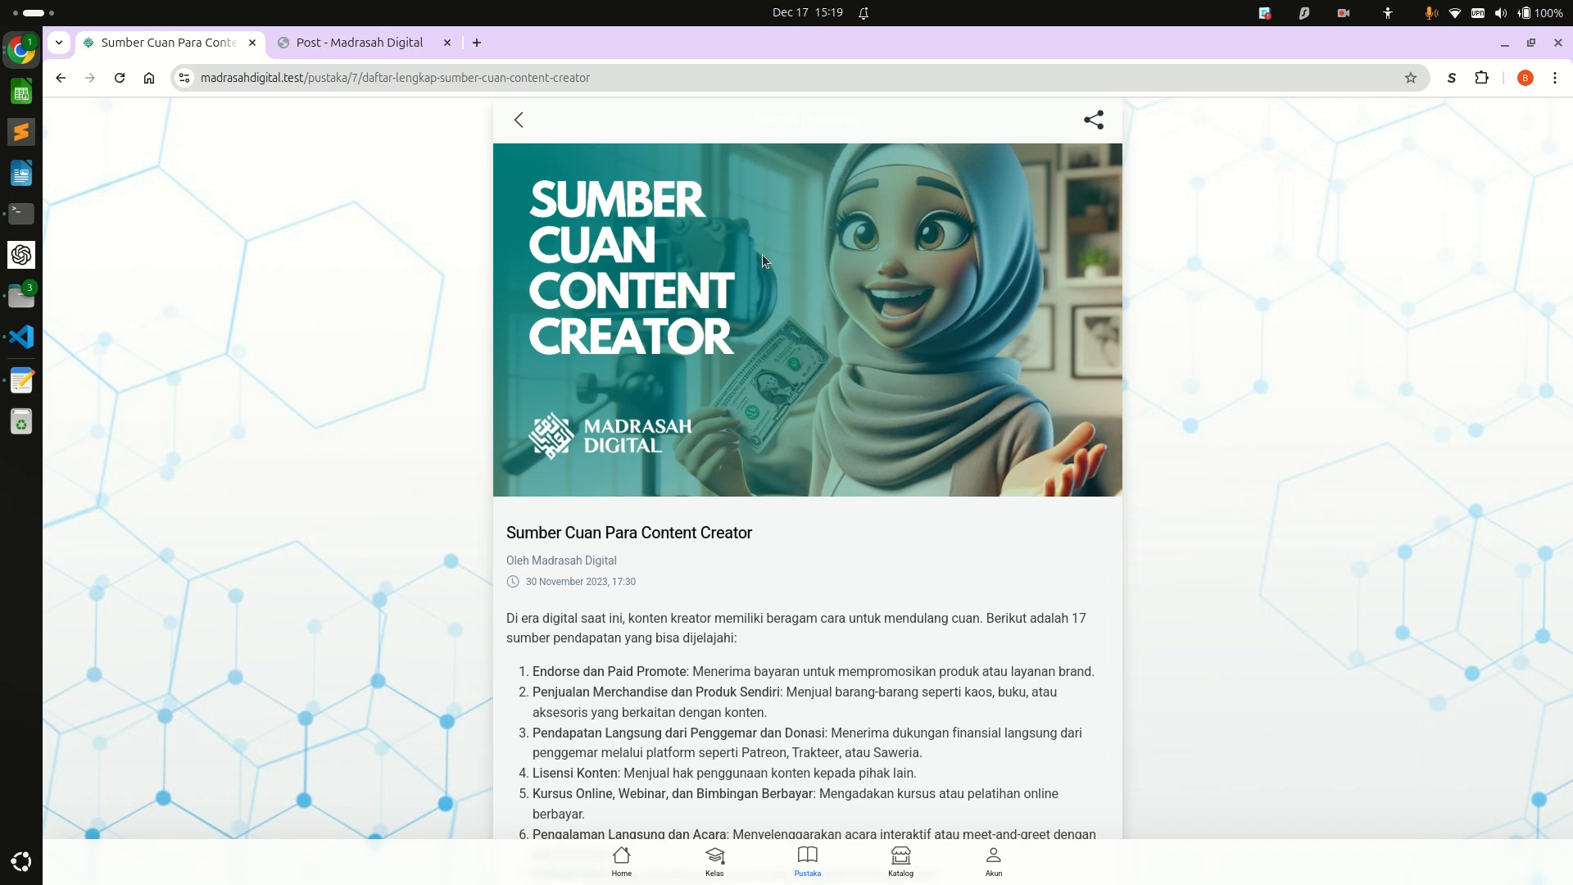
key("ctrl+Tab")
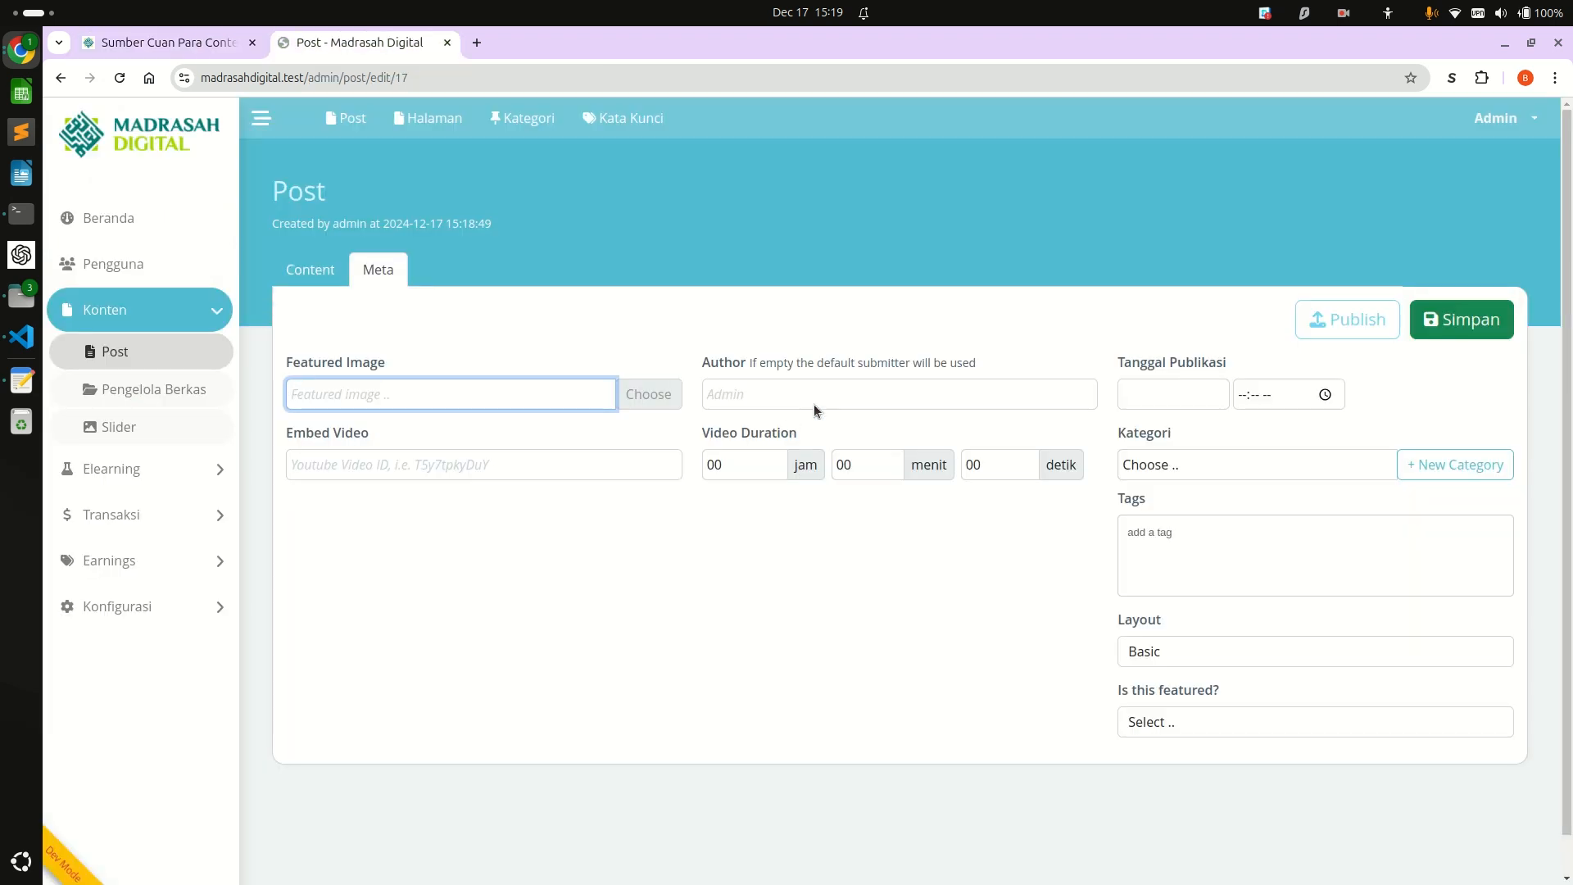
Publish the Al-Jazari post and check the Artikel Terbaru section of the public Home page.
left_click(1358, 322)
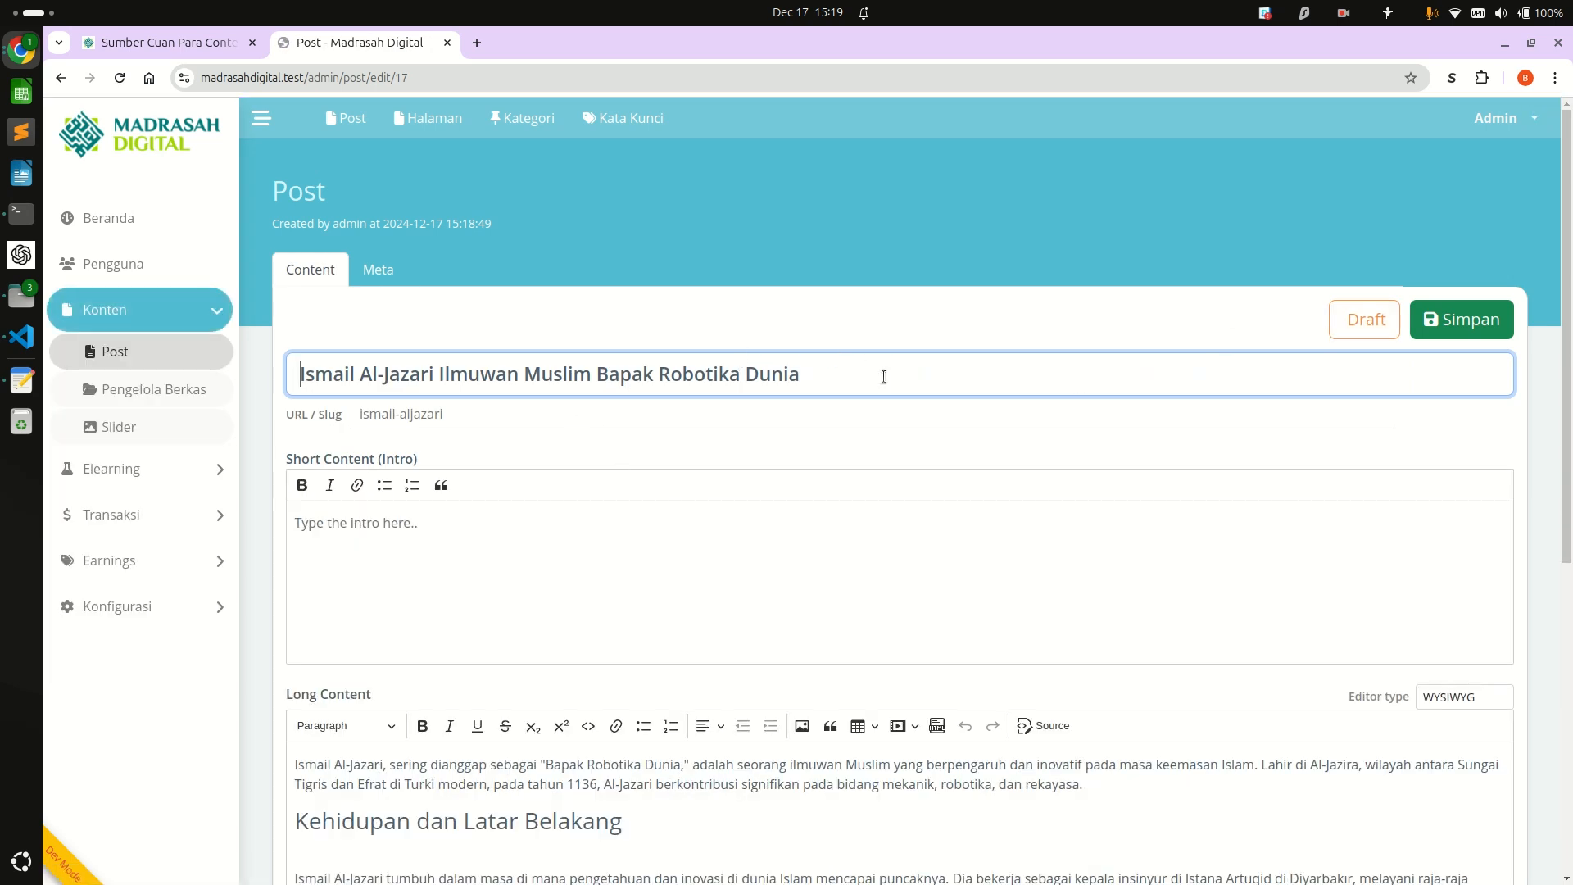
key("ctrl+Tab")
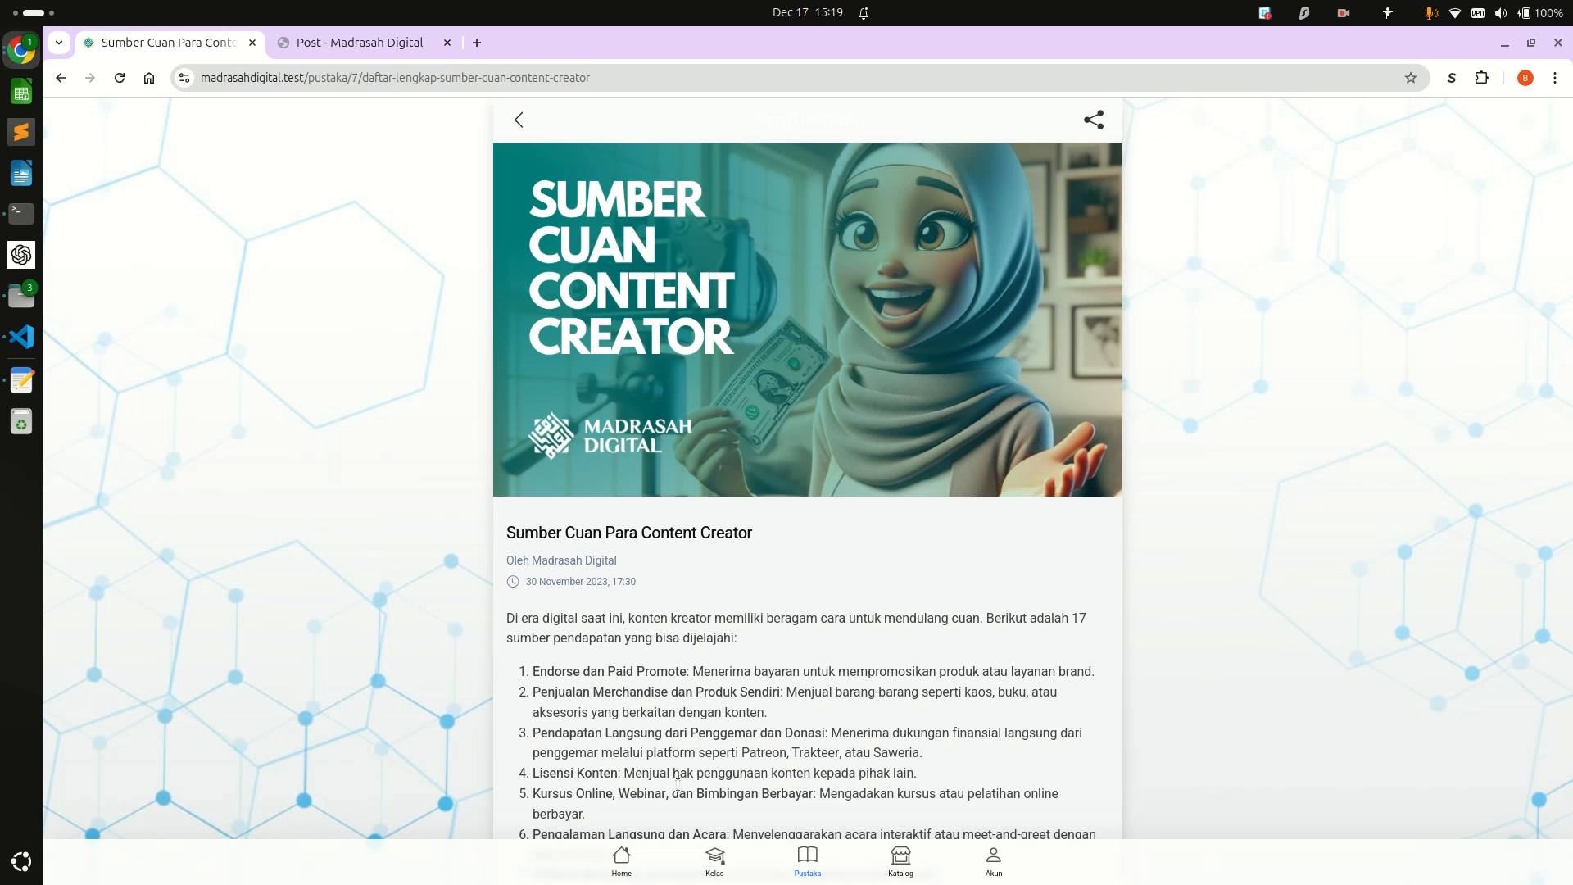
left_click(808, 860)
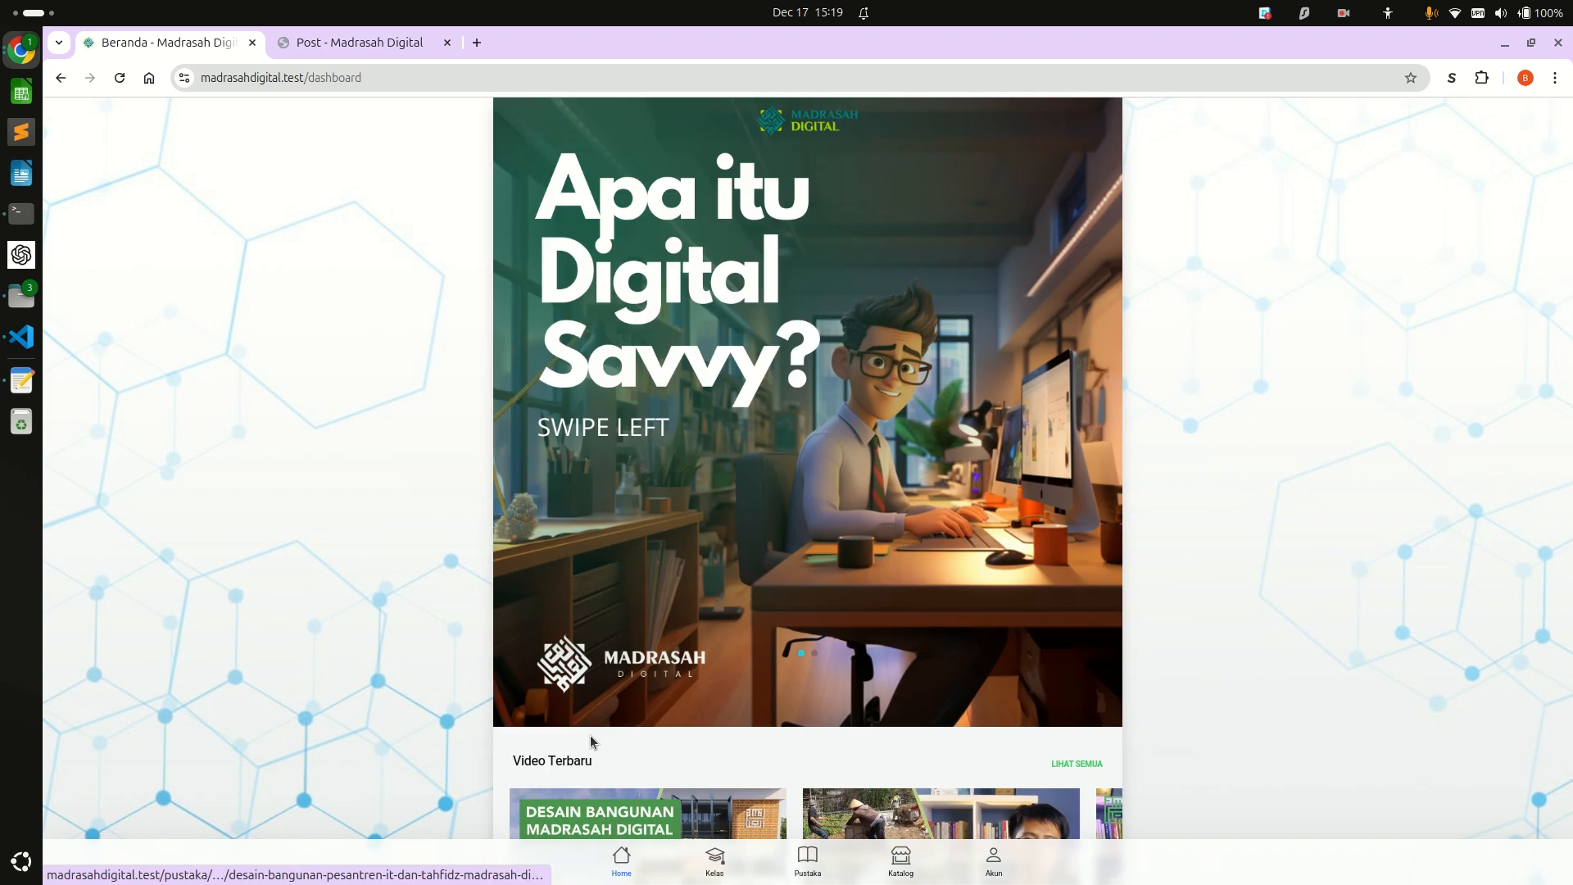
scroll(590, 740, "down", 5)
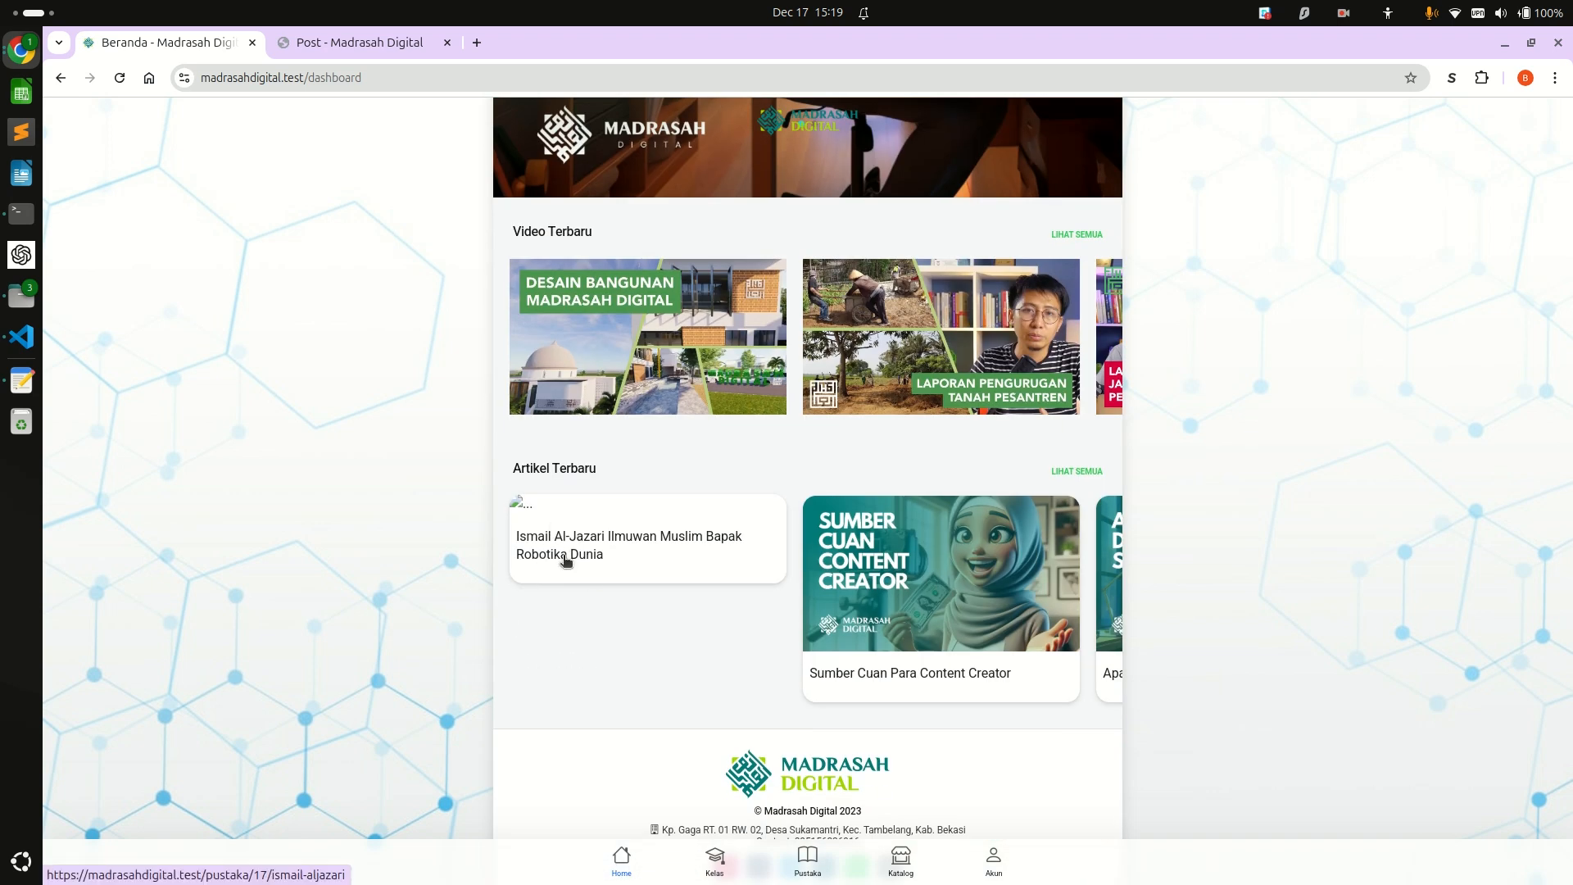
Upload Al-Jazari.png from the Downloads folder through the post's featured image file manager.
key("ctrl+Tab")
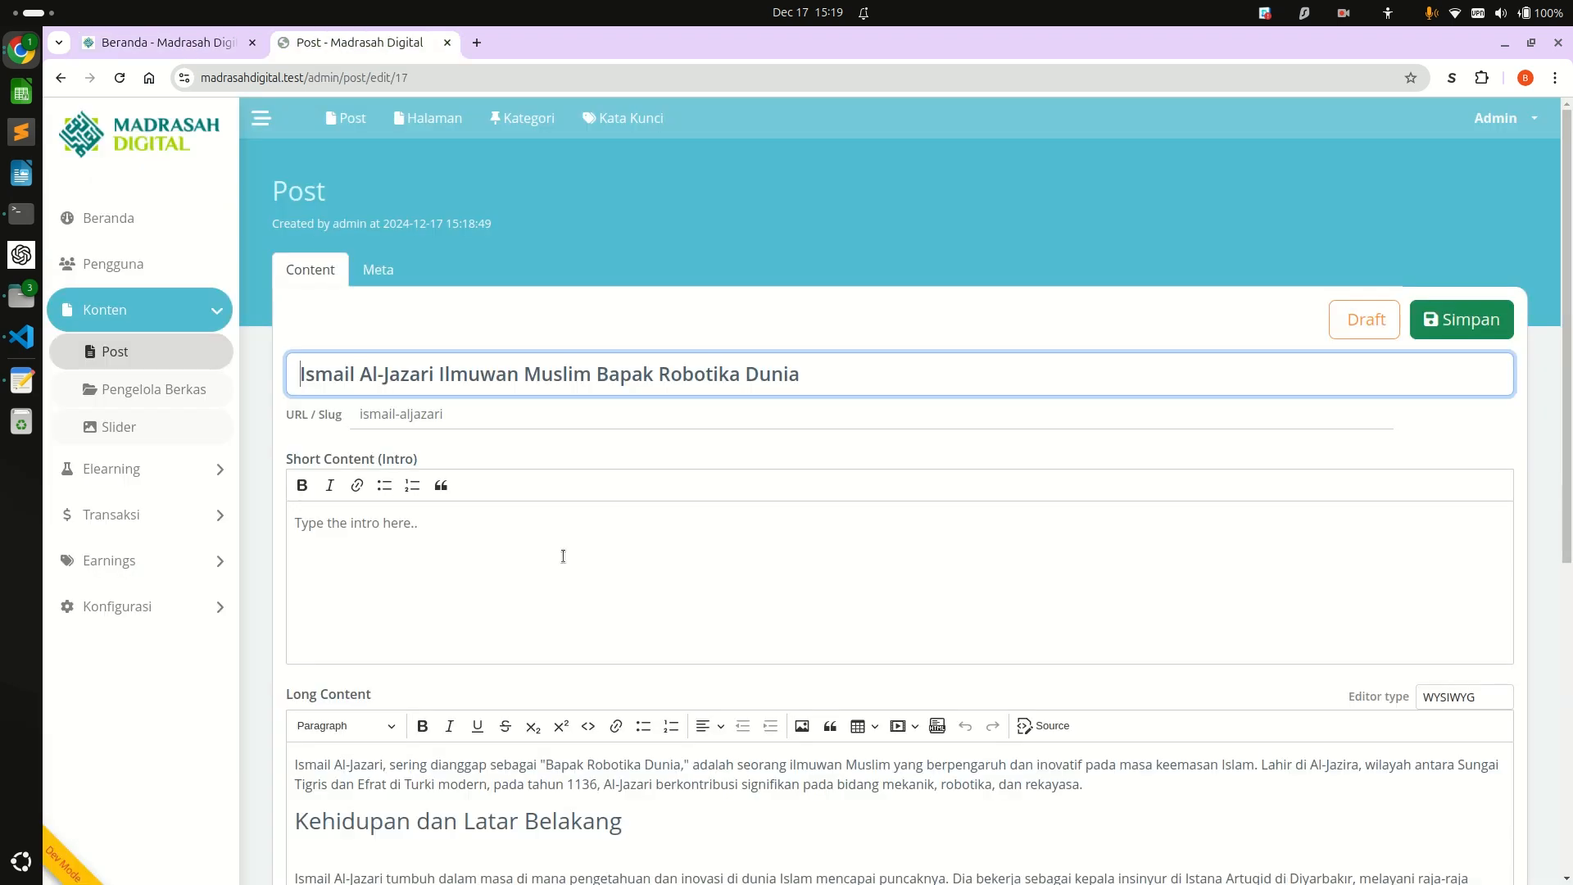
left_click(387, 274)
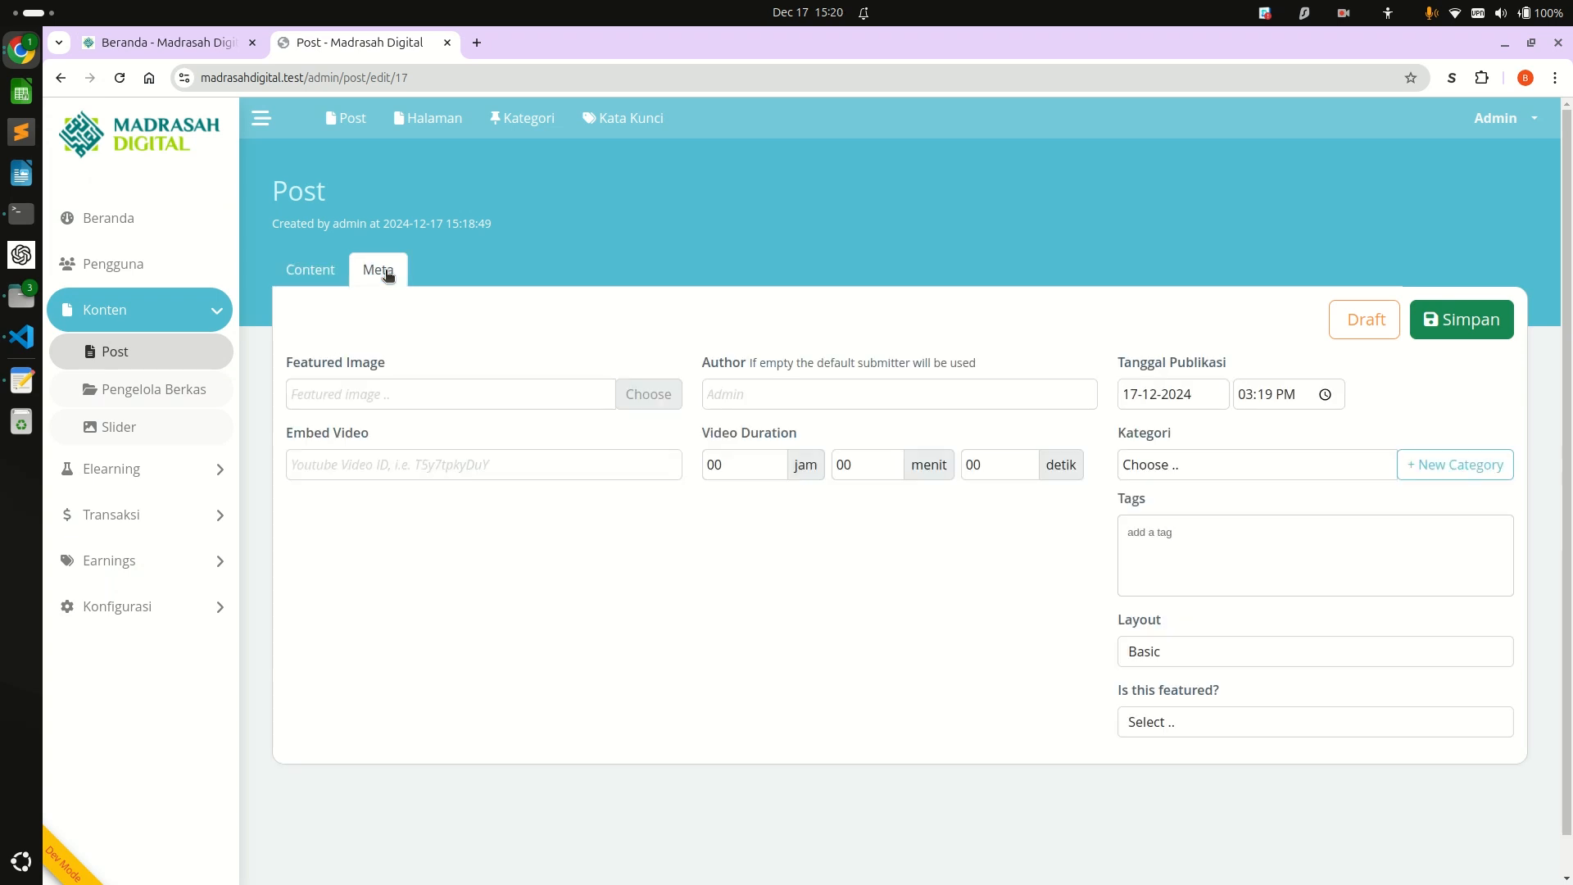
left_click(628, 402)
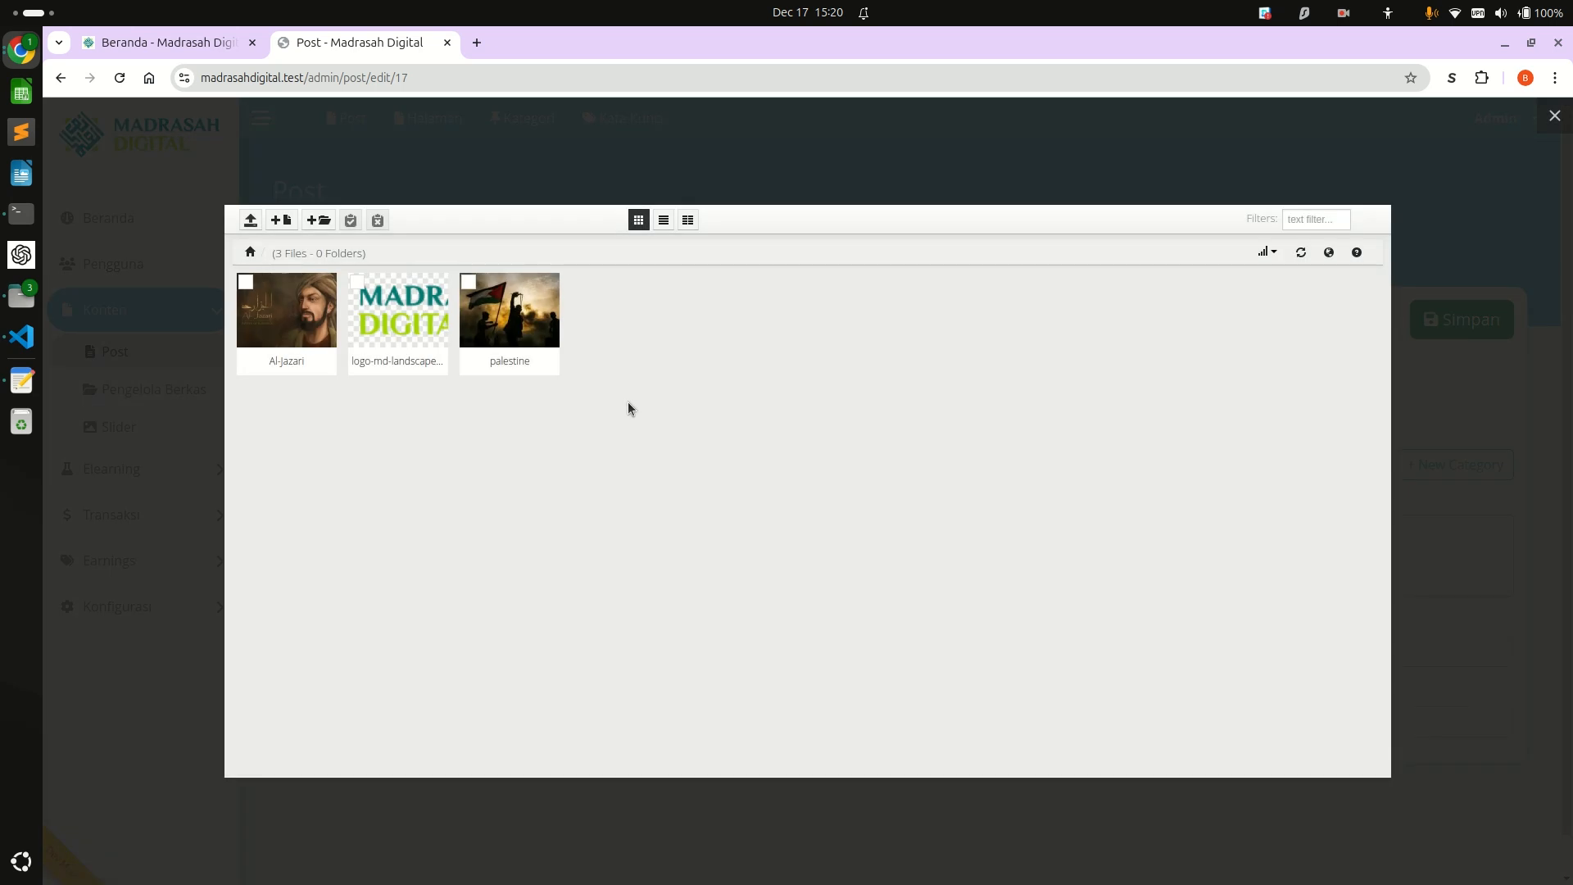
mouse_move(287, 284)
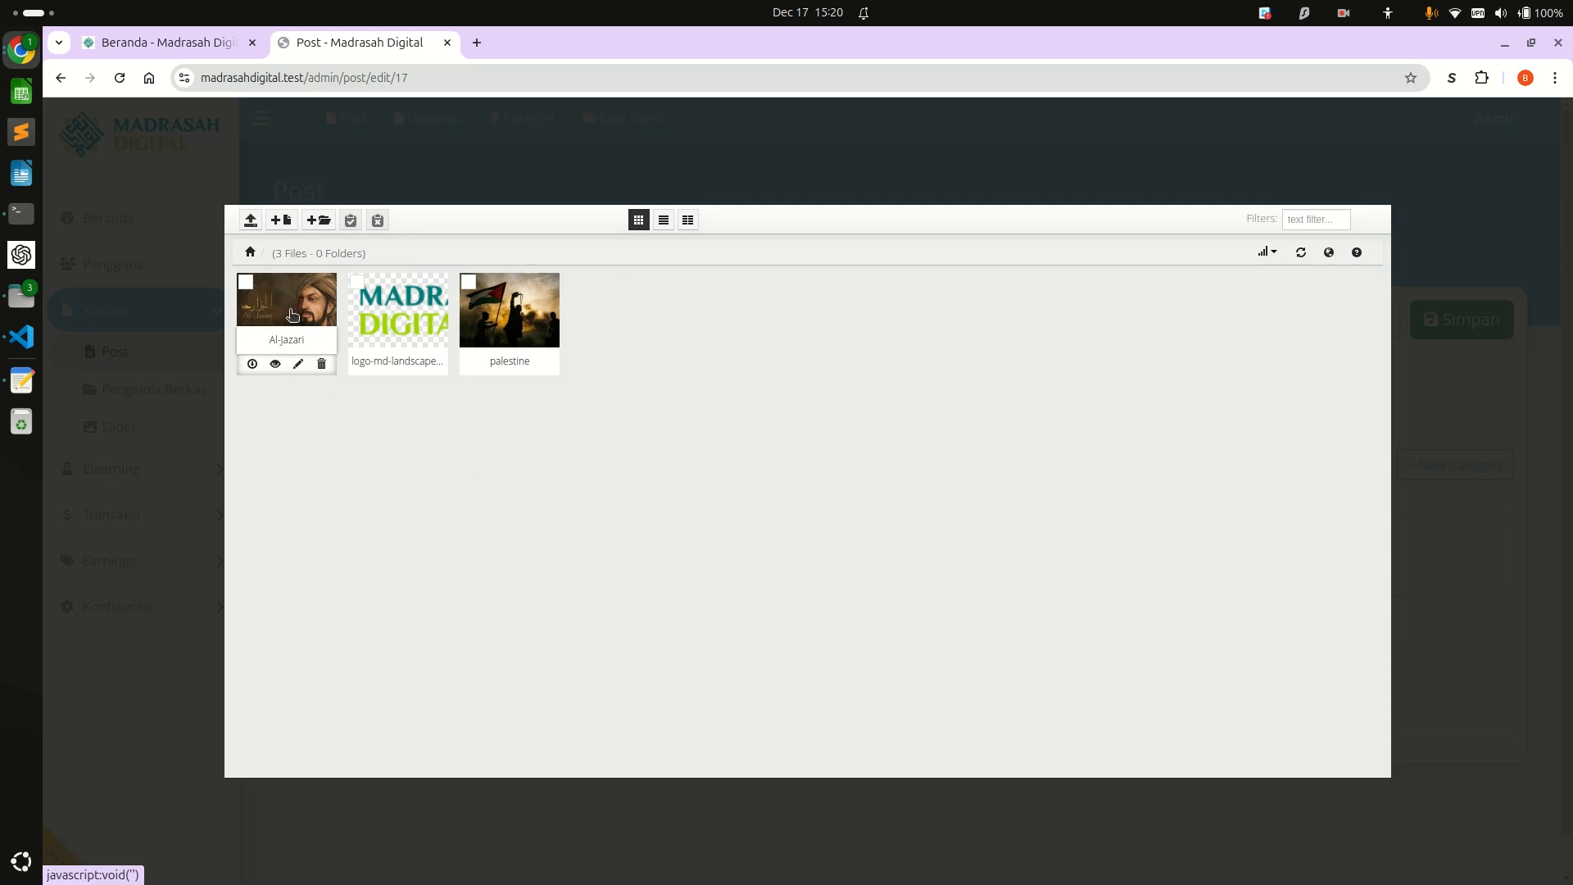
left_click(246, 220)
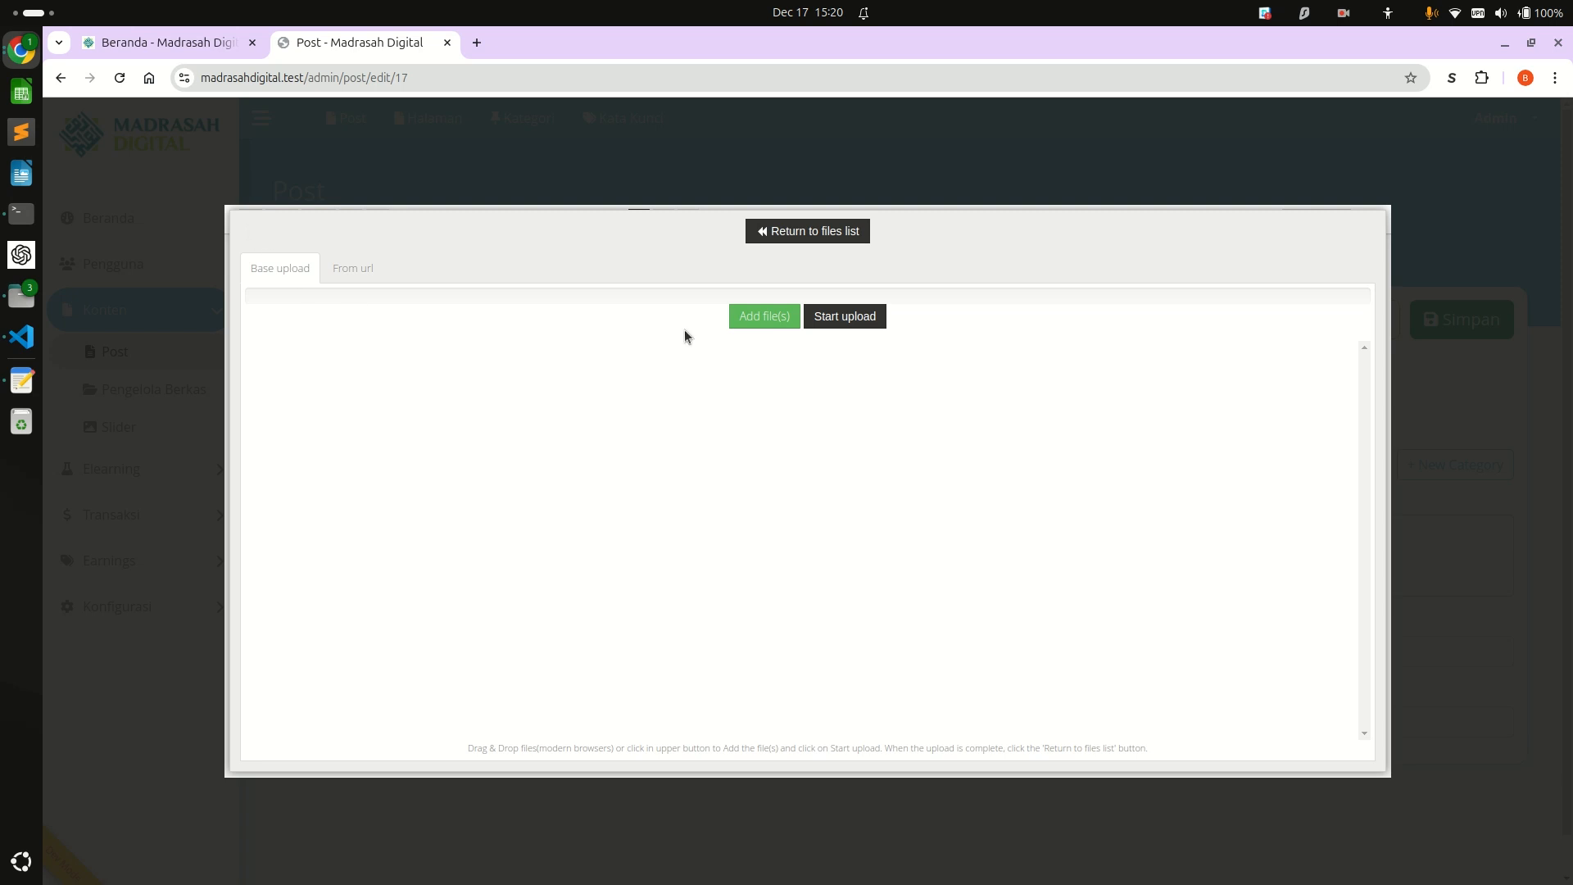
left_click(739, 318)
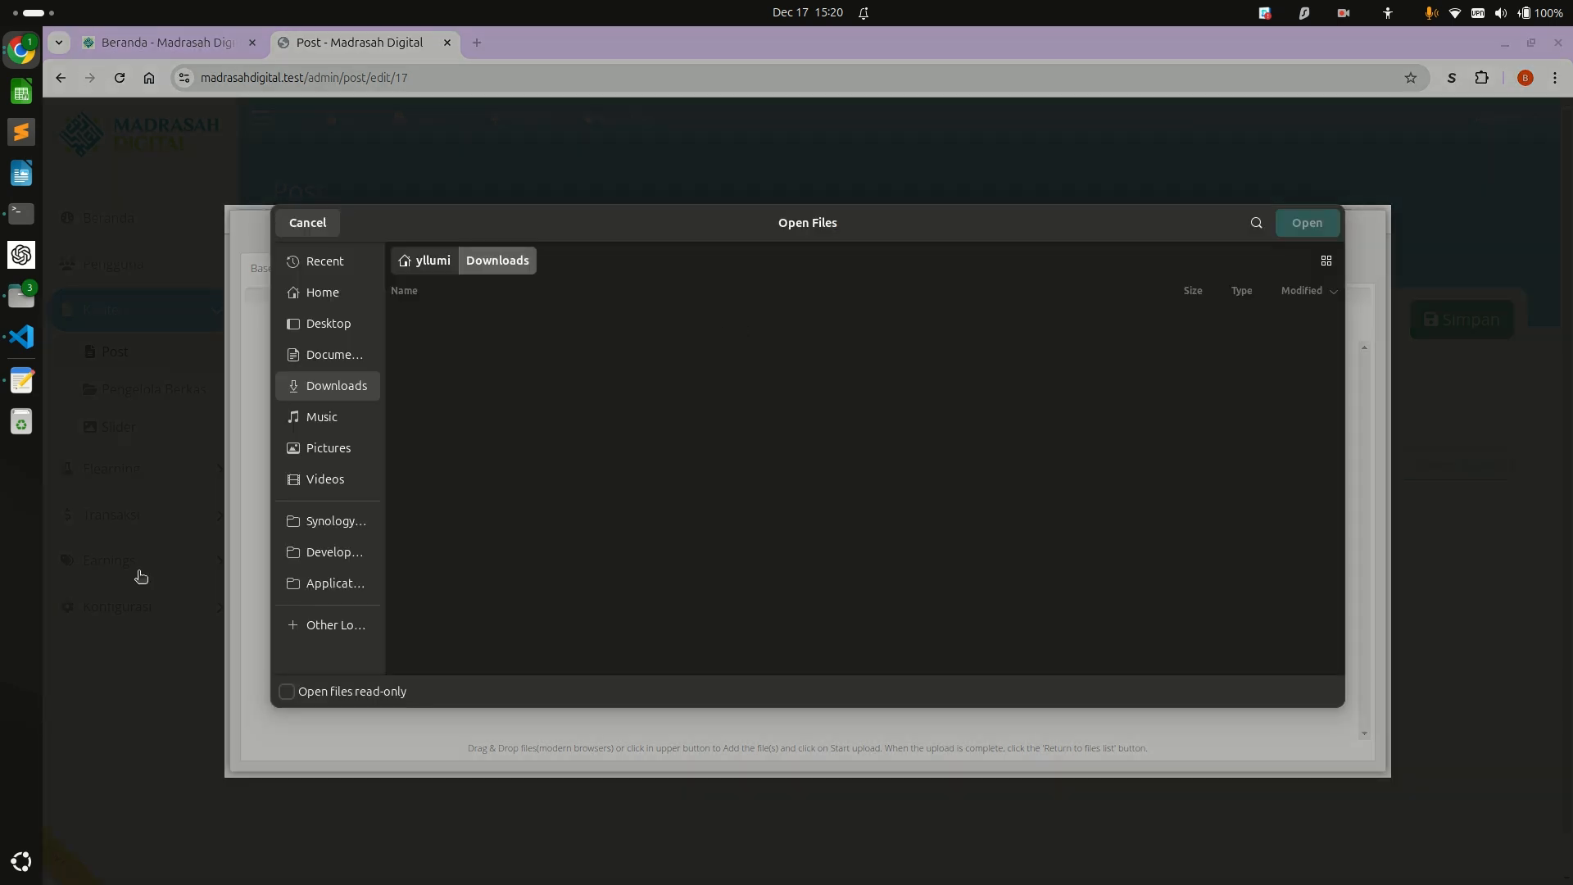
left_click(317, 393)
double_click(445, 319)
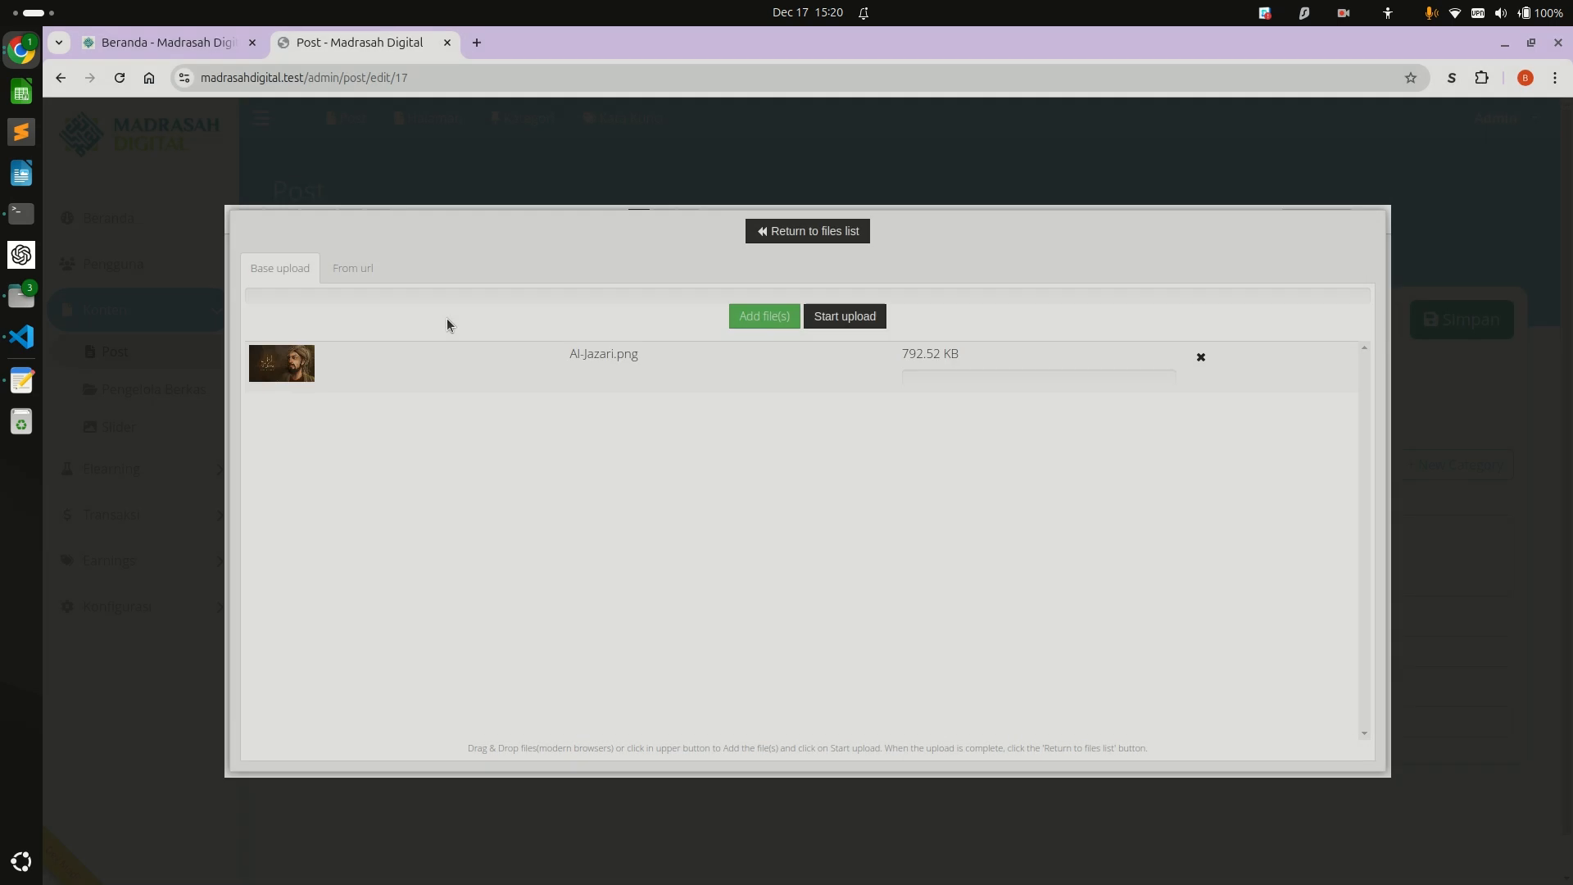
left_click(835, 320)
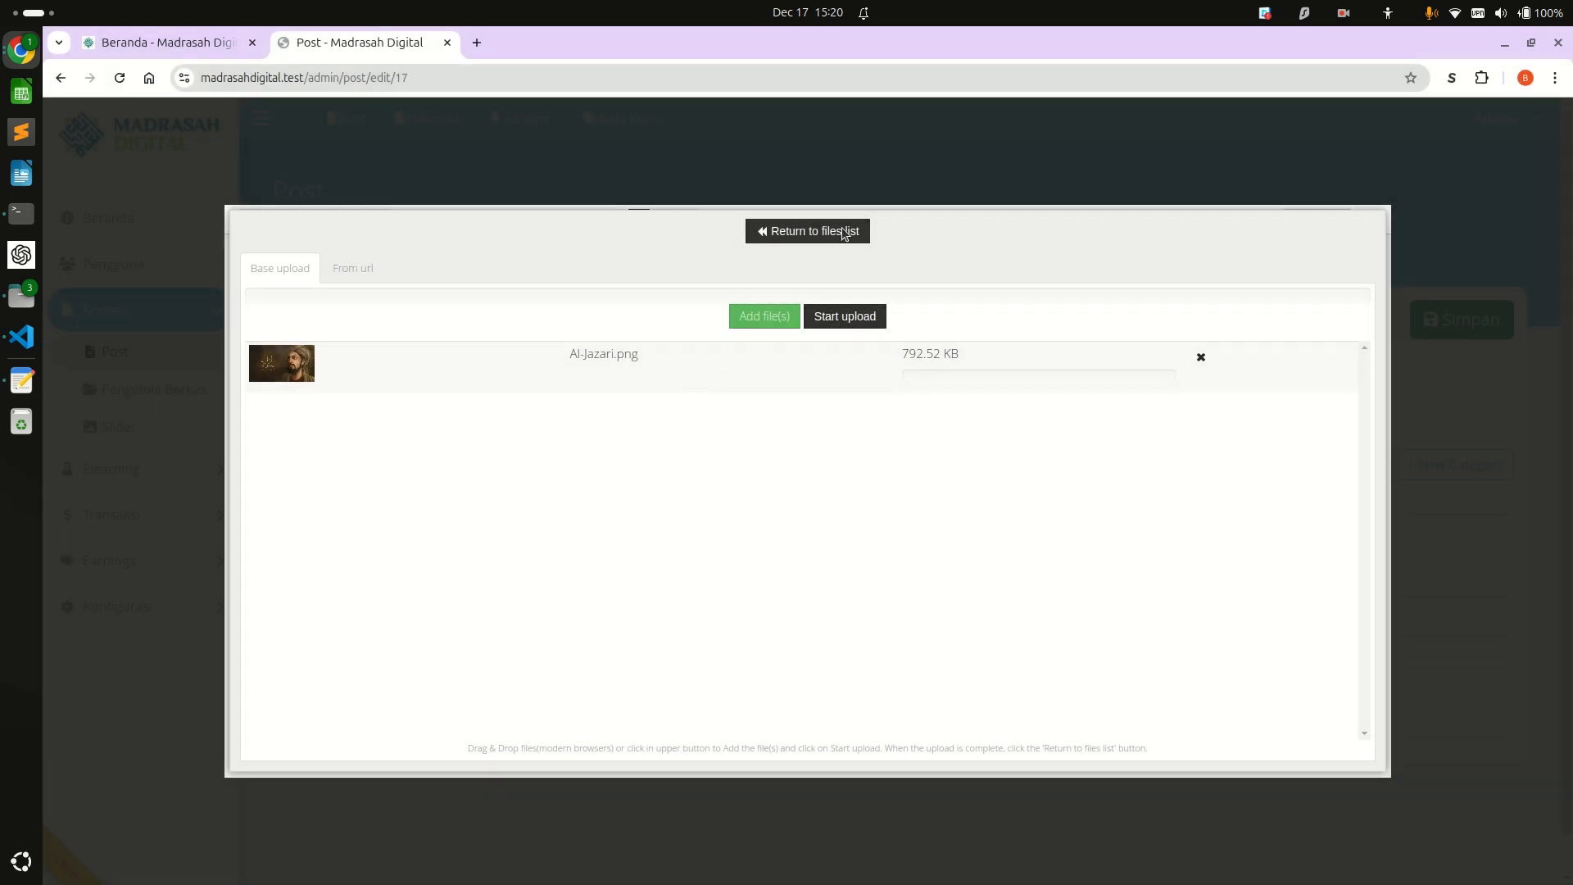
left_click(832, 232)
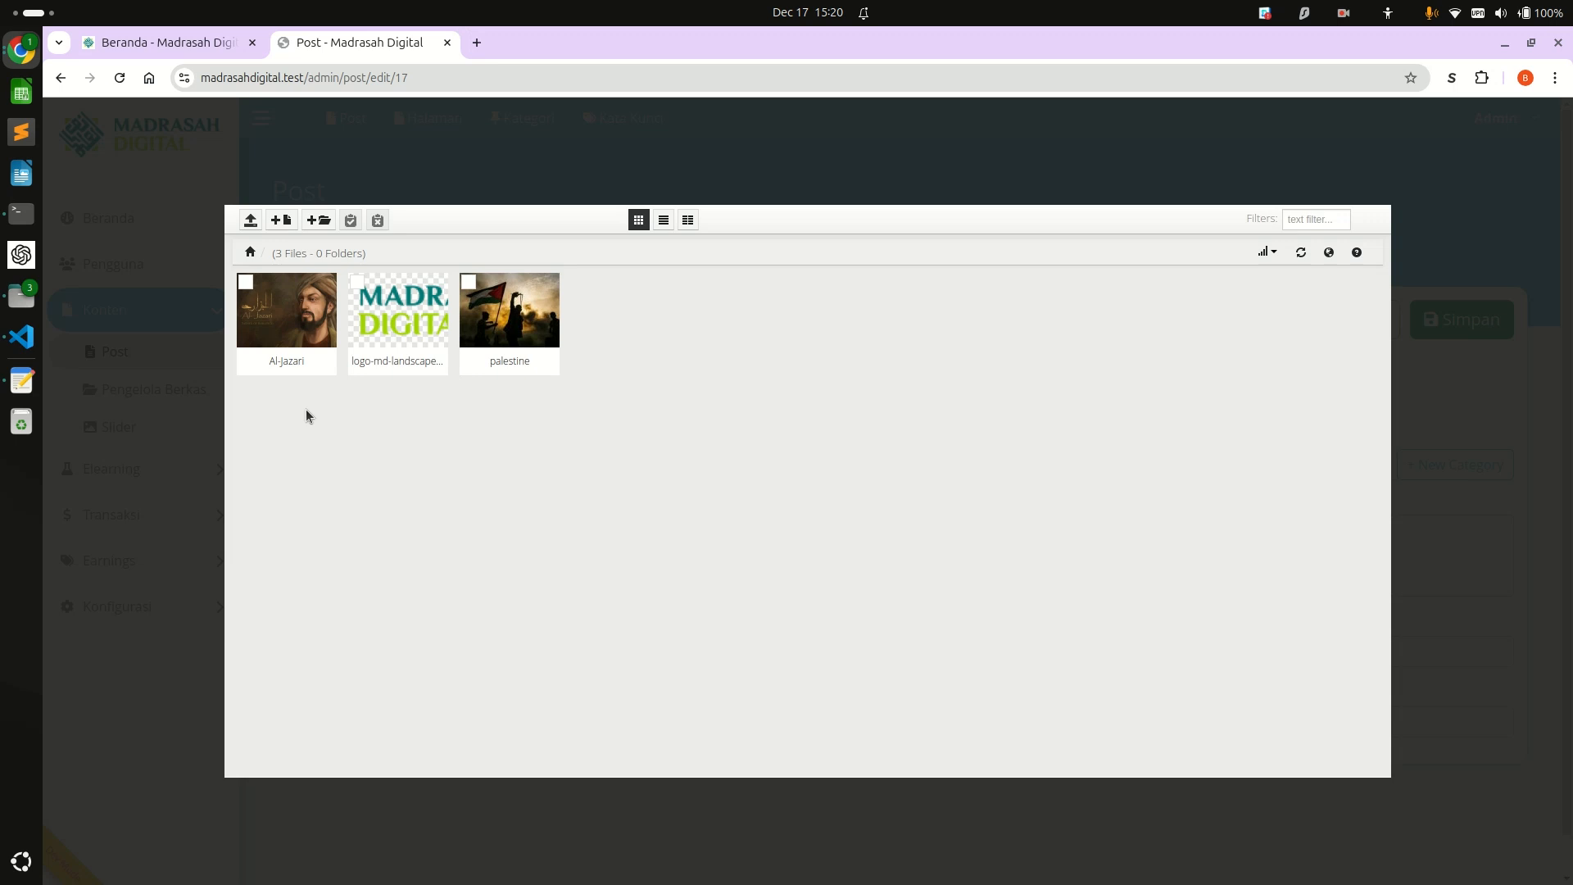
Set the Al-Jazari picture as the post's featured image and save the post.
mouse_move(279, 332)
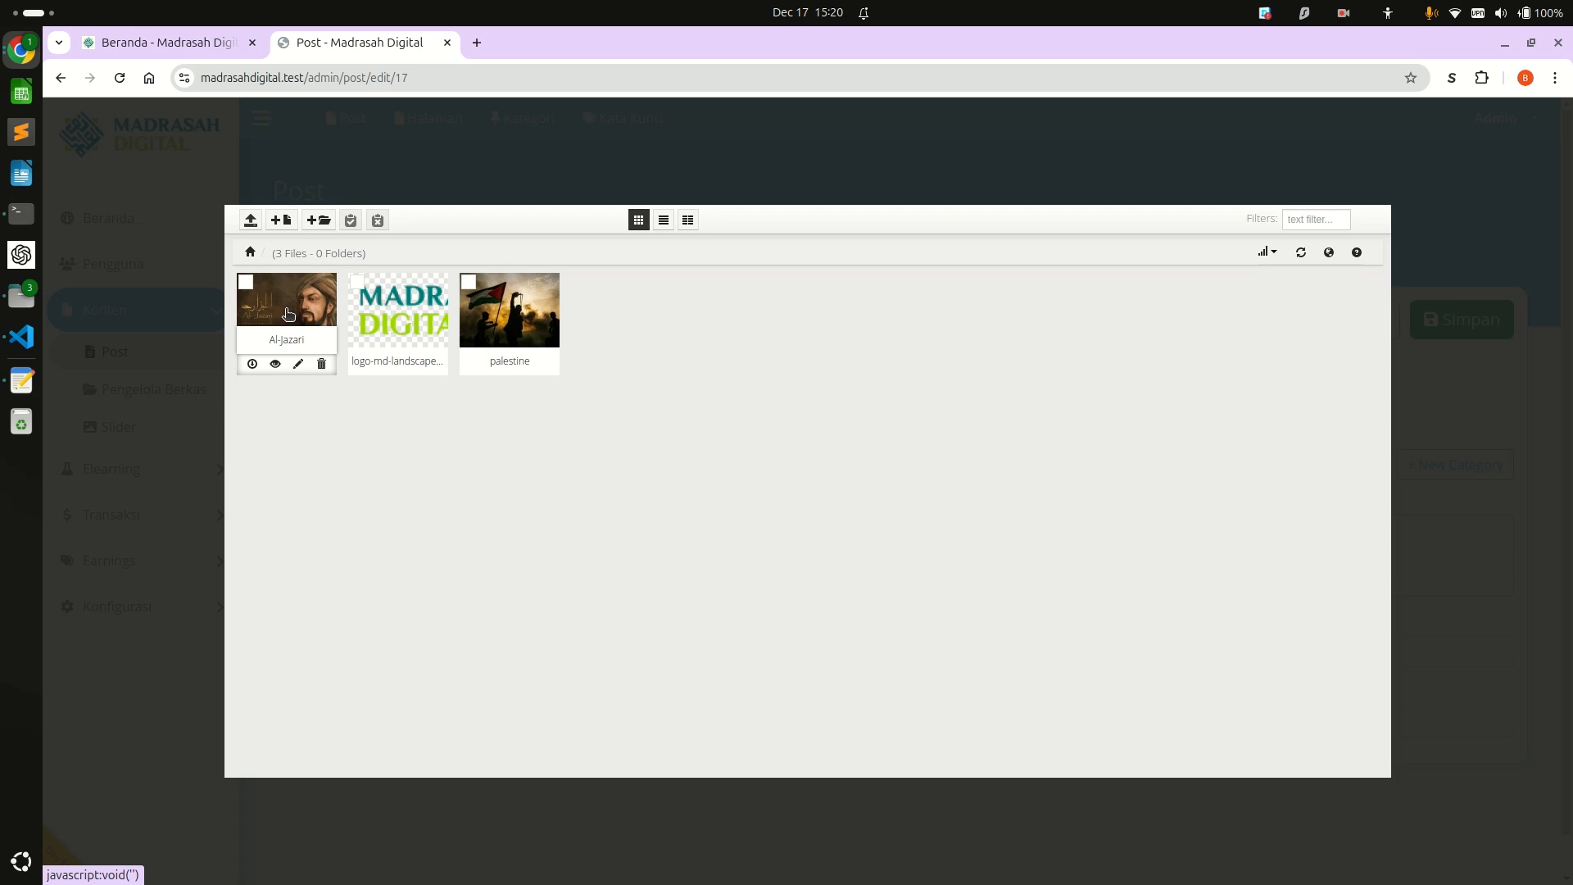
left_click(289, 313)
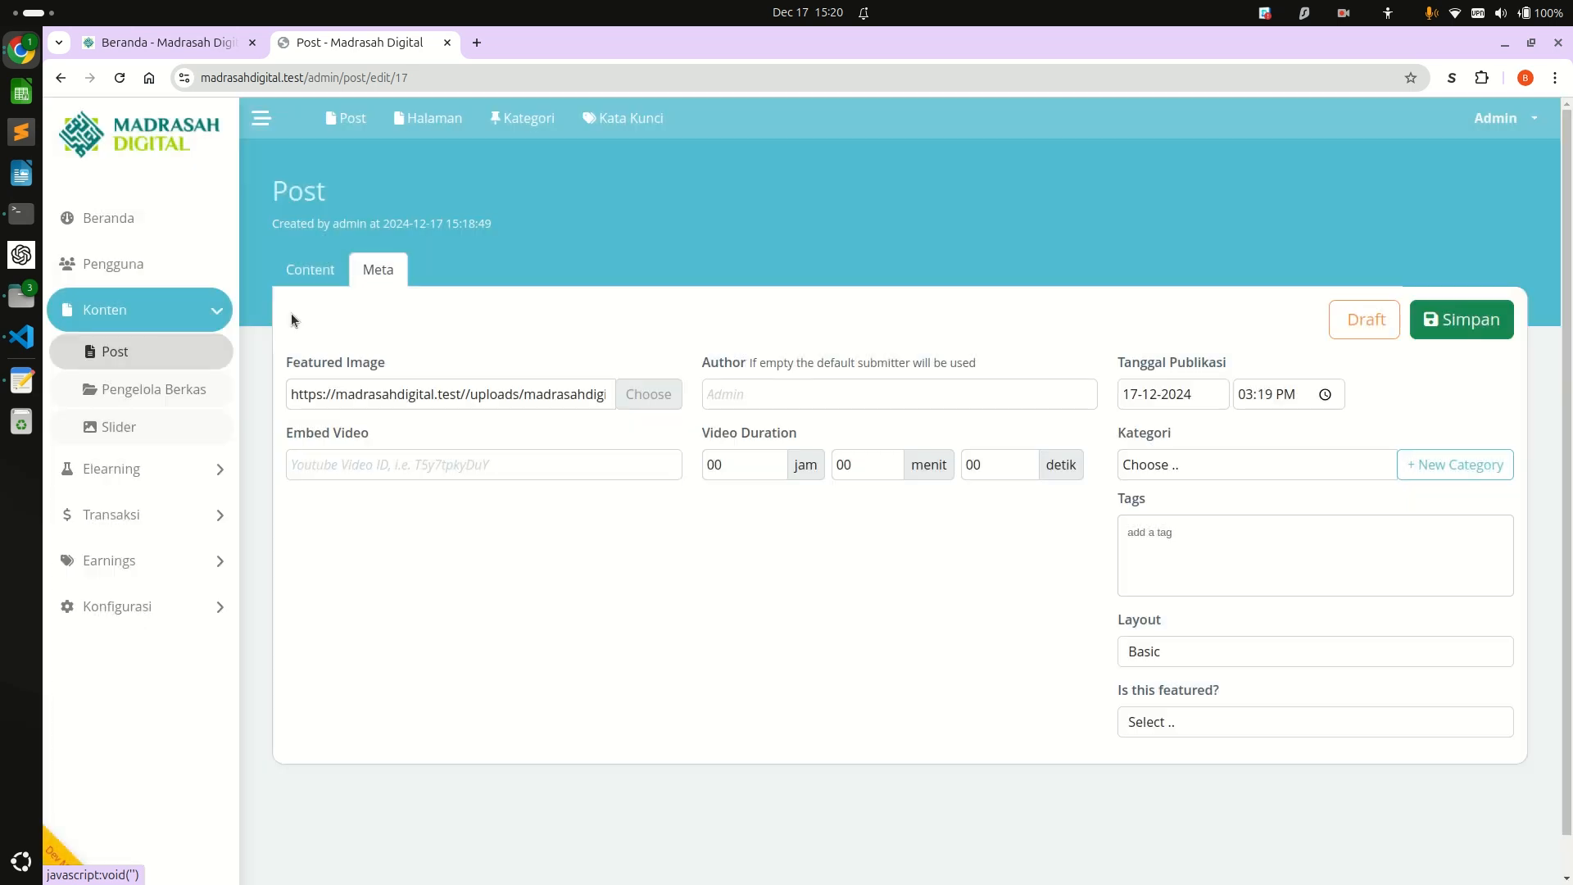
left_click_drag(293, 394, 610, 390)
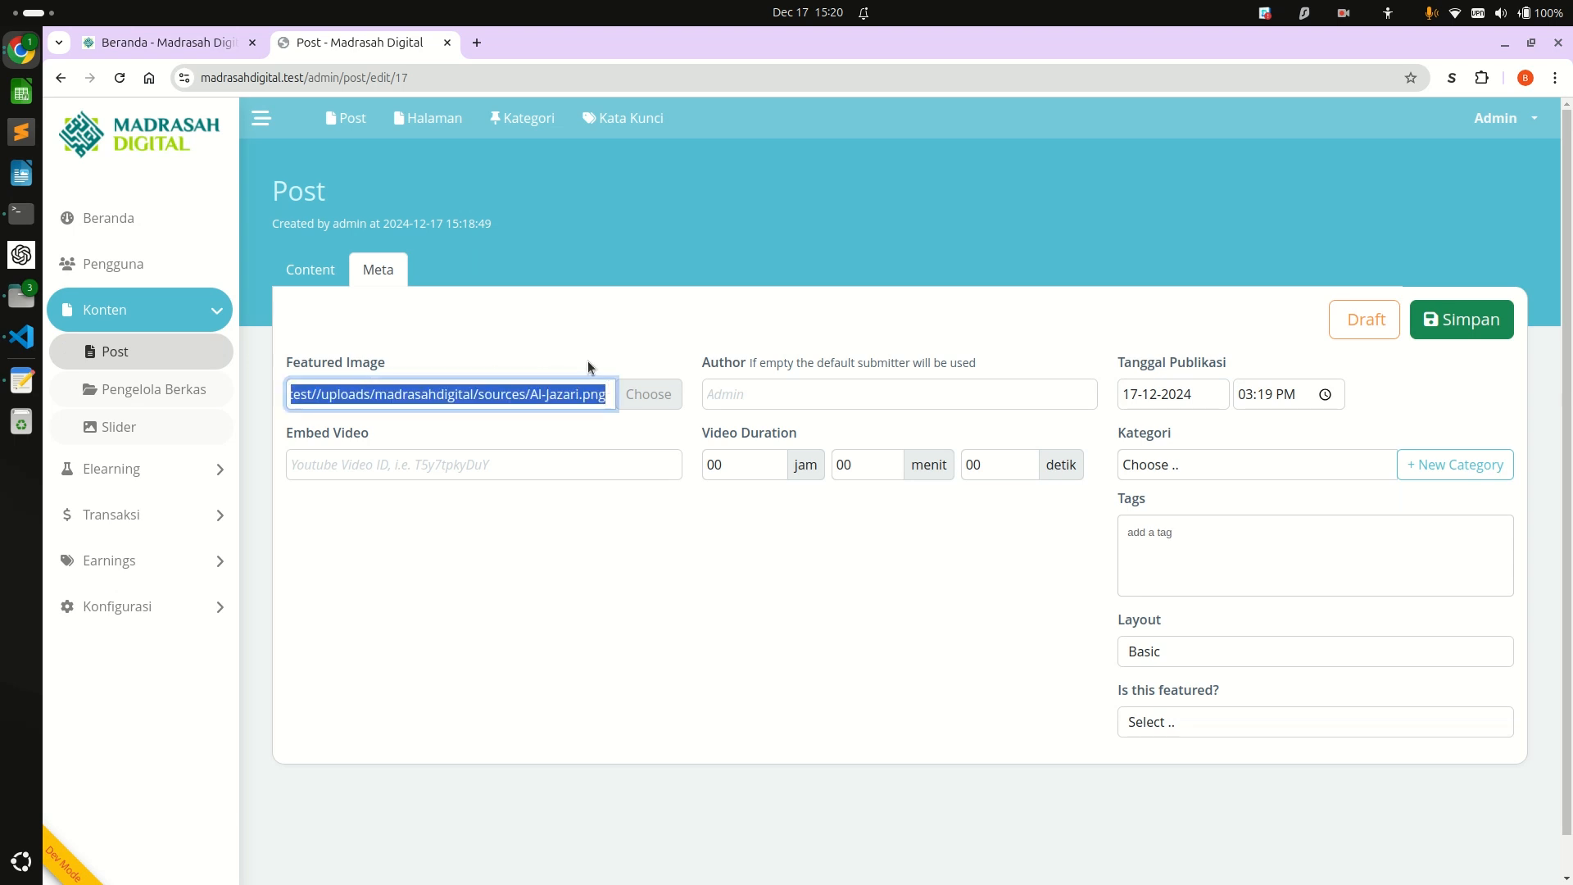
left_click(587, 365)
left_click(1466, 328)
Reload the public Home page and open the Pustaka listing to check the post's featured image.
key("ctrl+Page_Up")
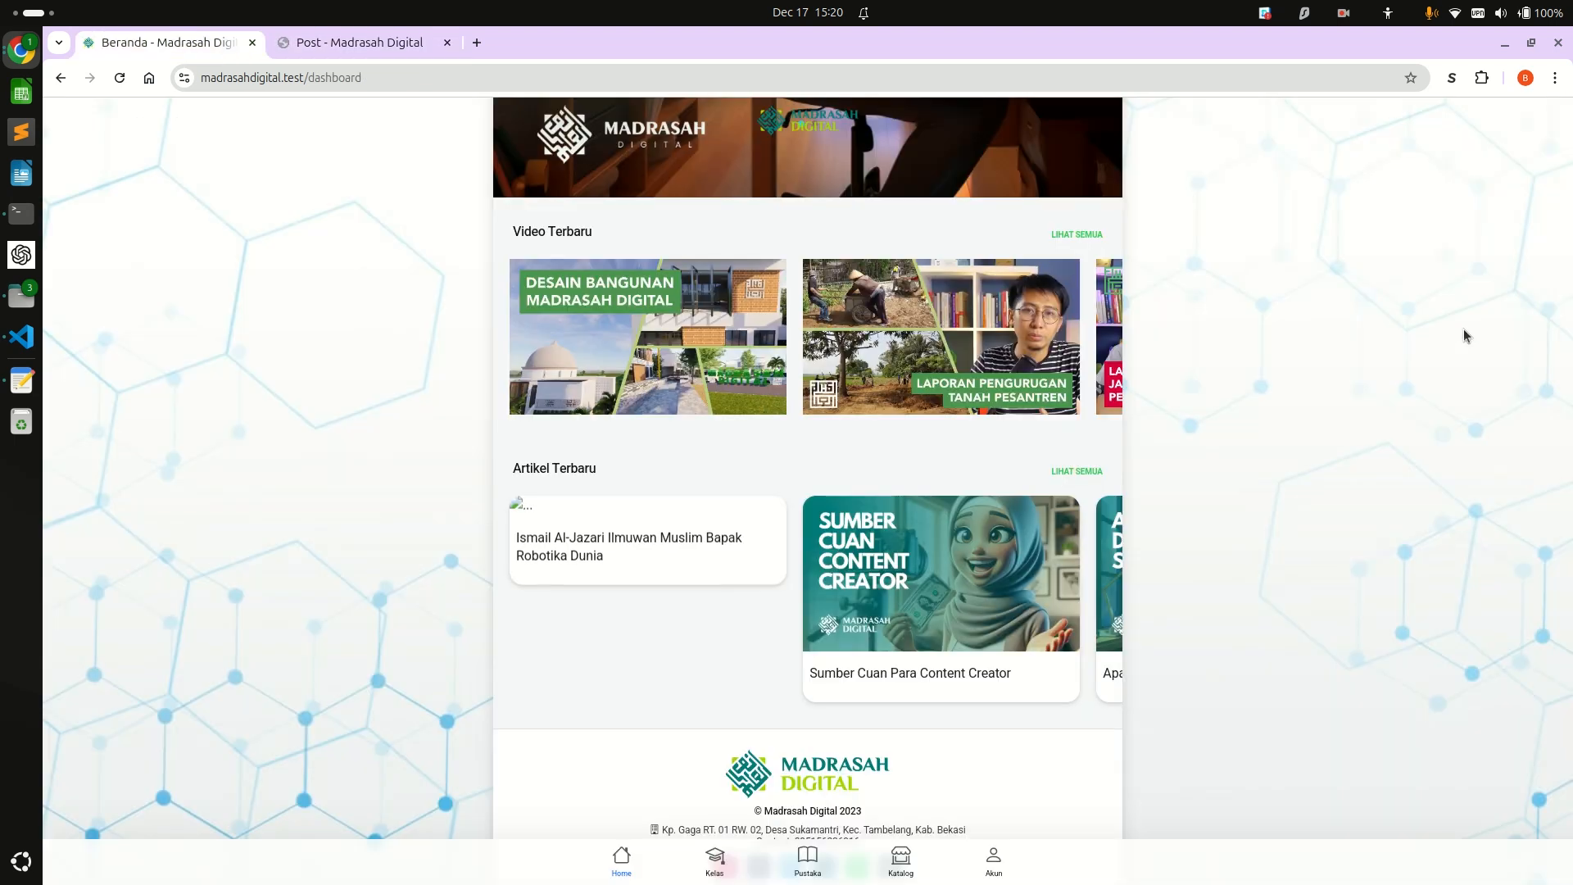
key("ctrl+r")
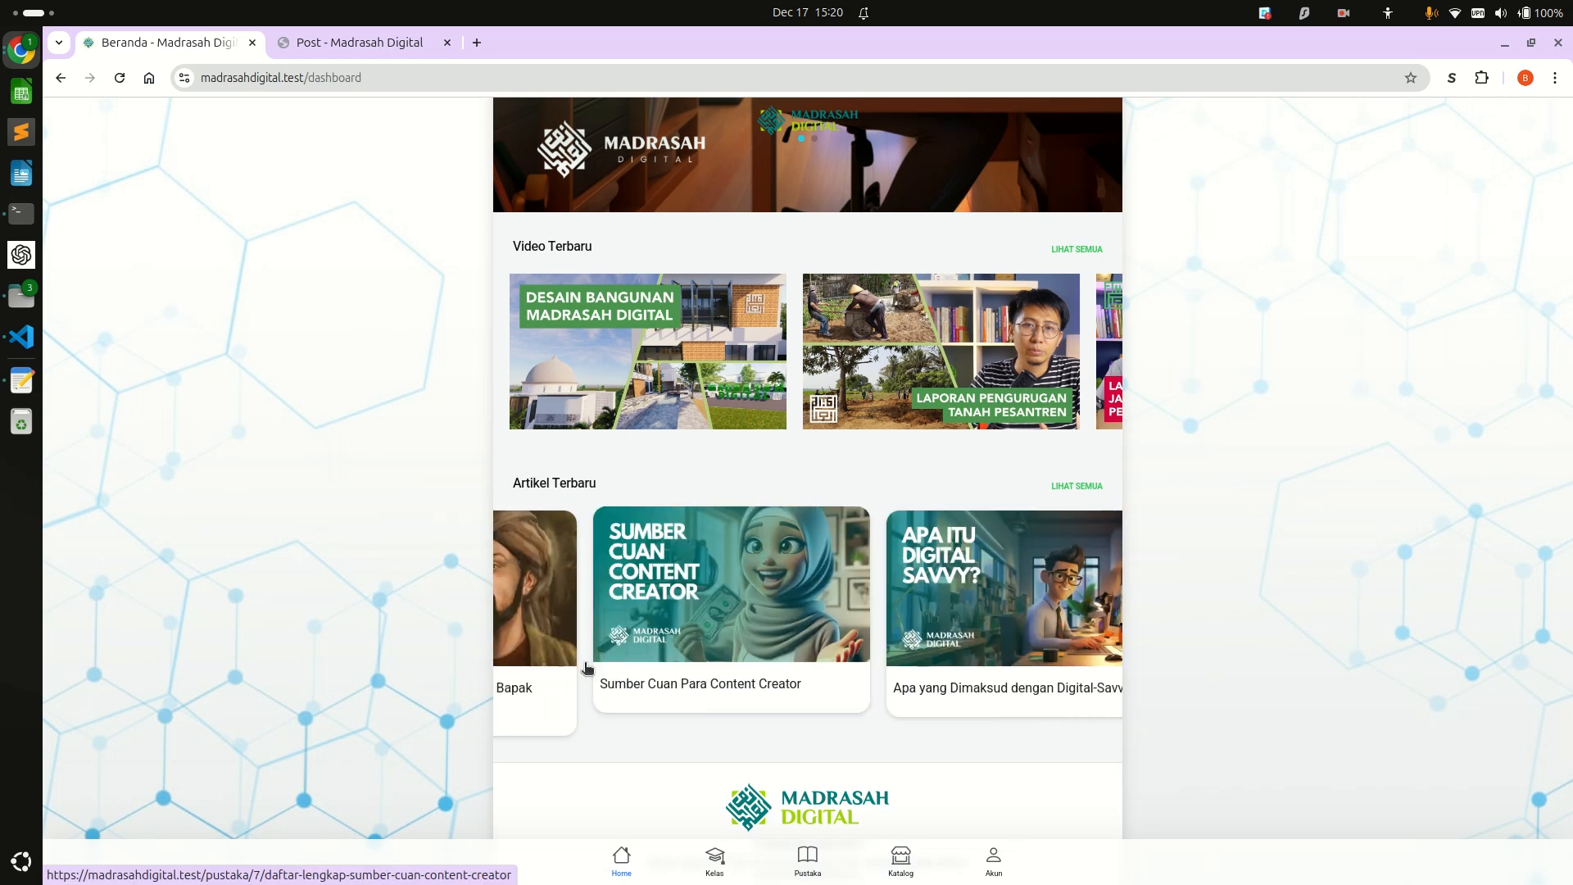
left_click(811, 870)
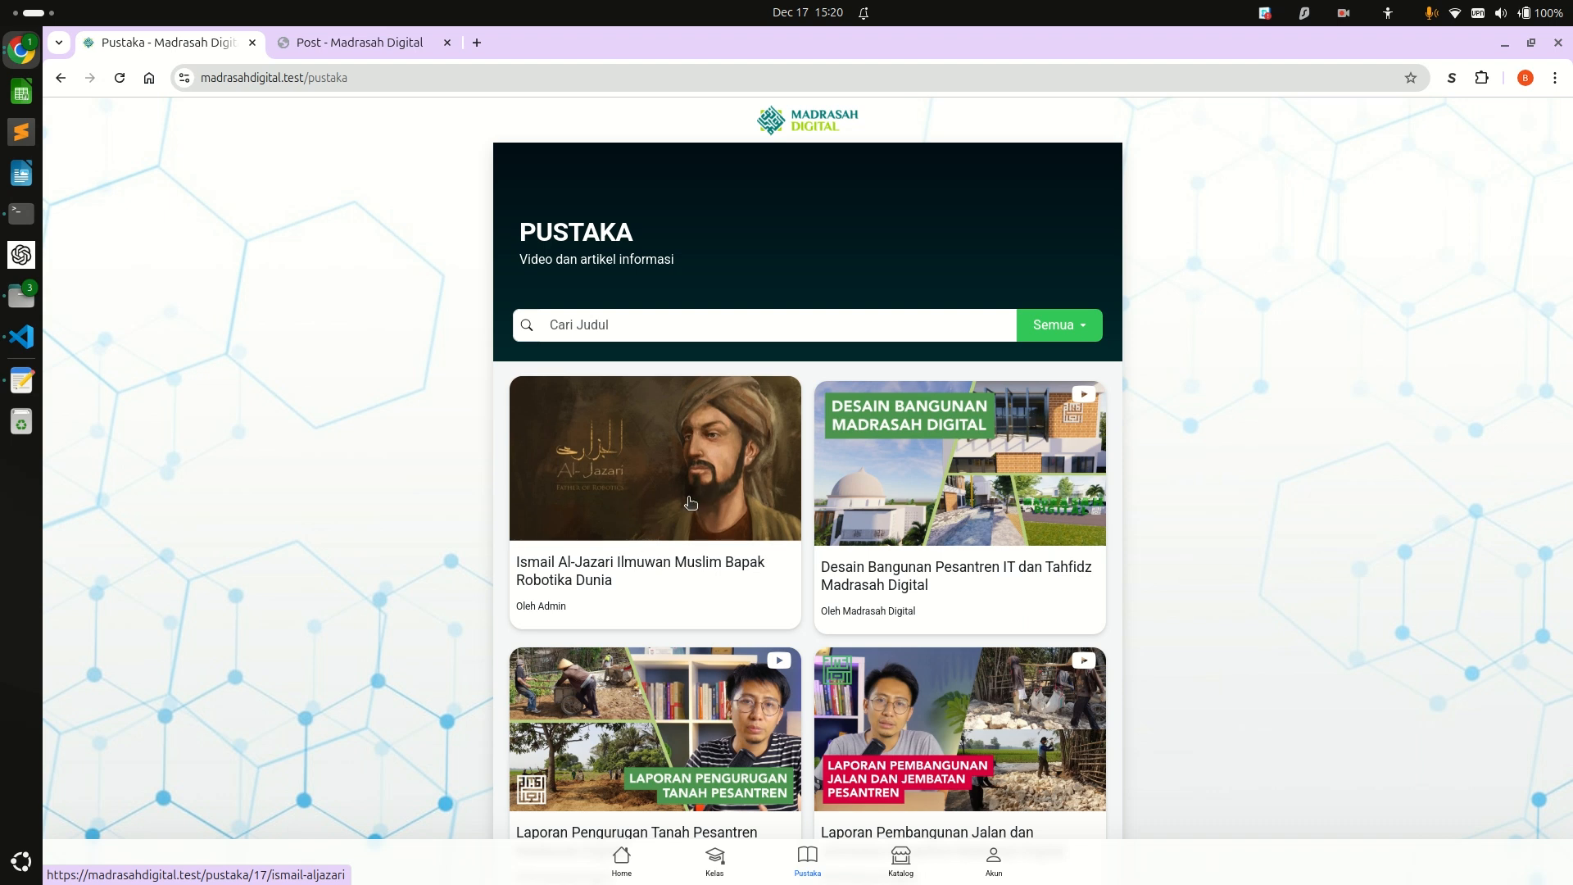
Compare the post's Meta settings with how the Pustaka page orders and displays its articles and videos.
key("ctrl+Tab")
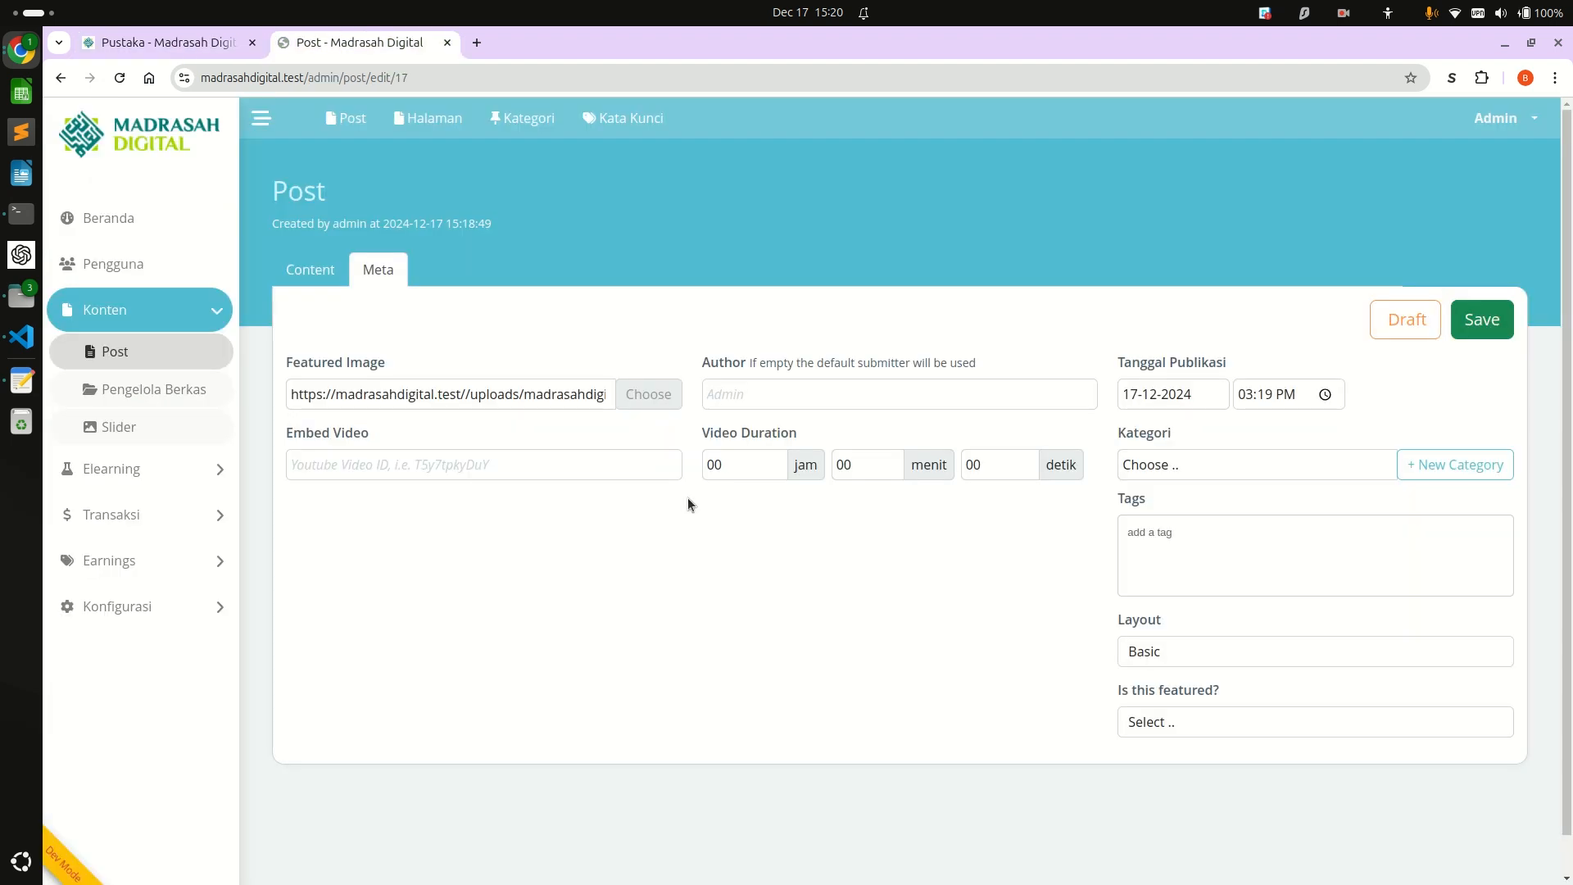
key("ctrl+Tab")
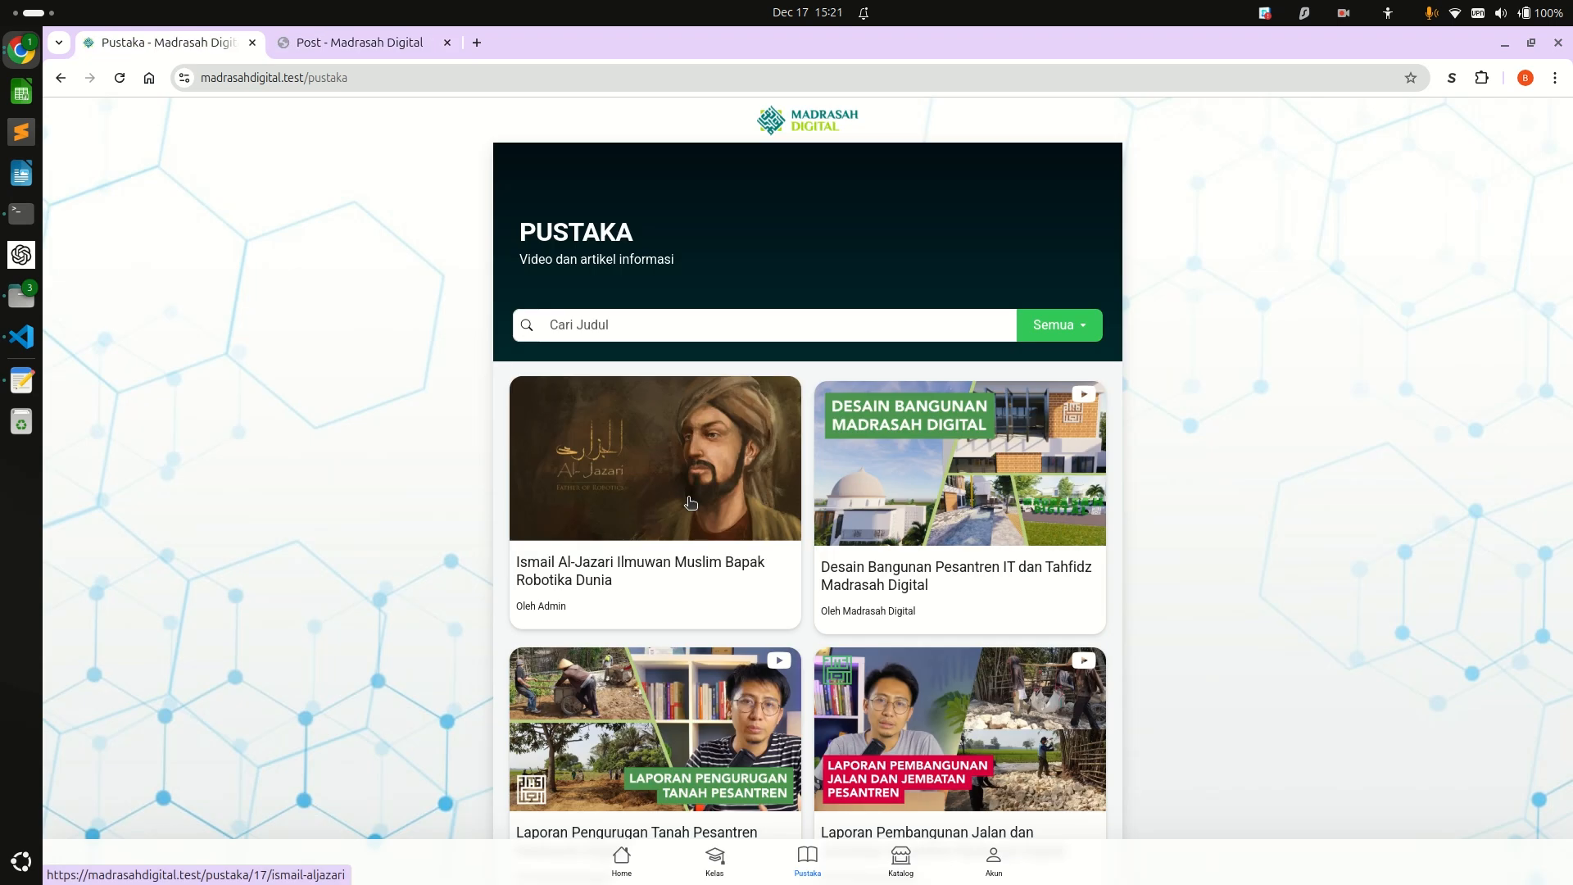
scroll(692, 574, "down", 2)
scroll(692, 573, "down", 1)
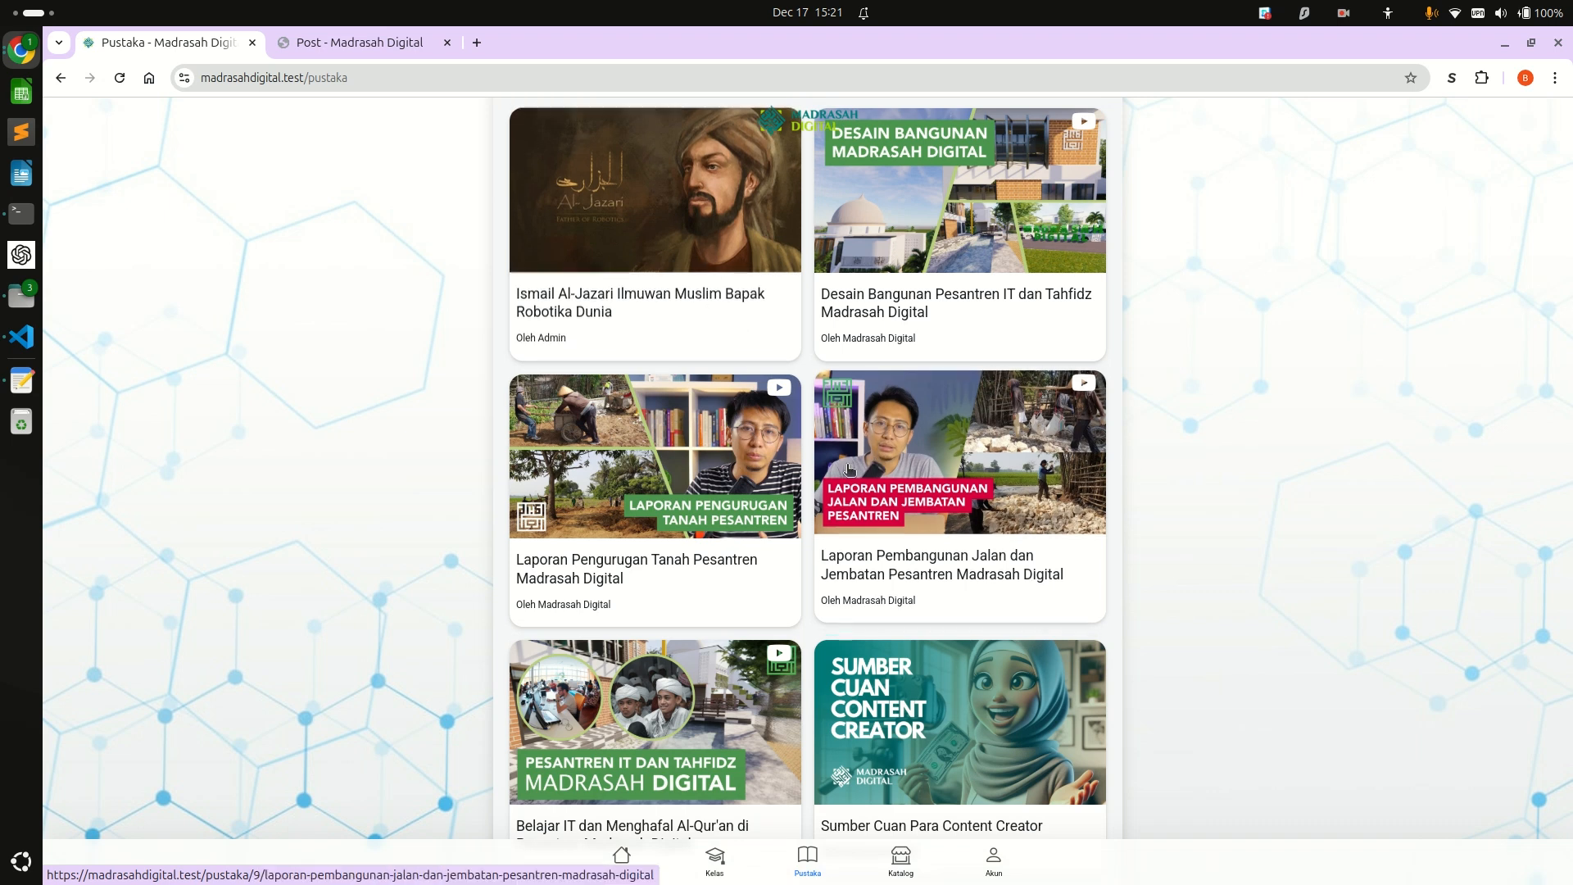
key("ctrl+Tab")
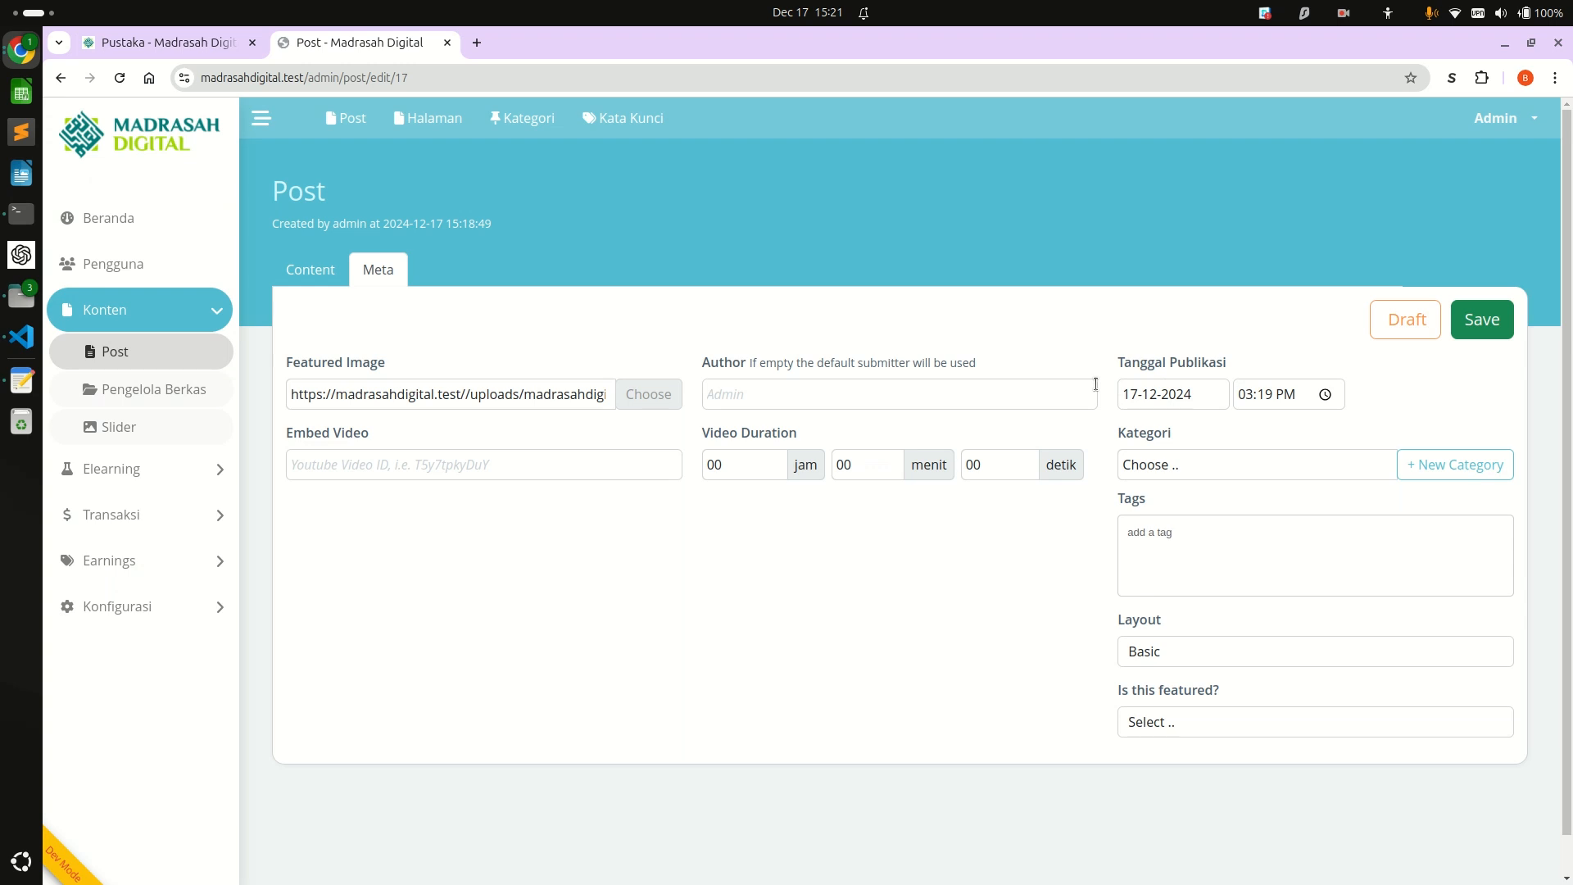
key("ctrl+Tab")
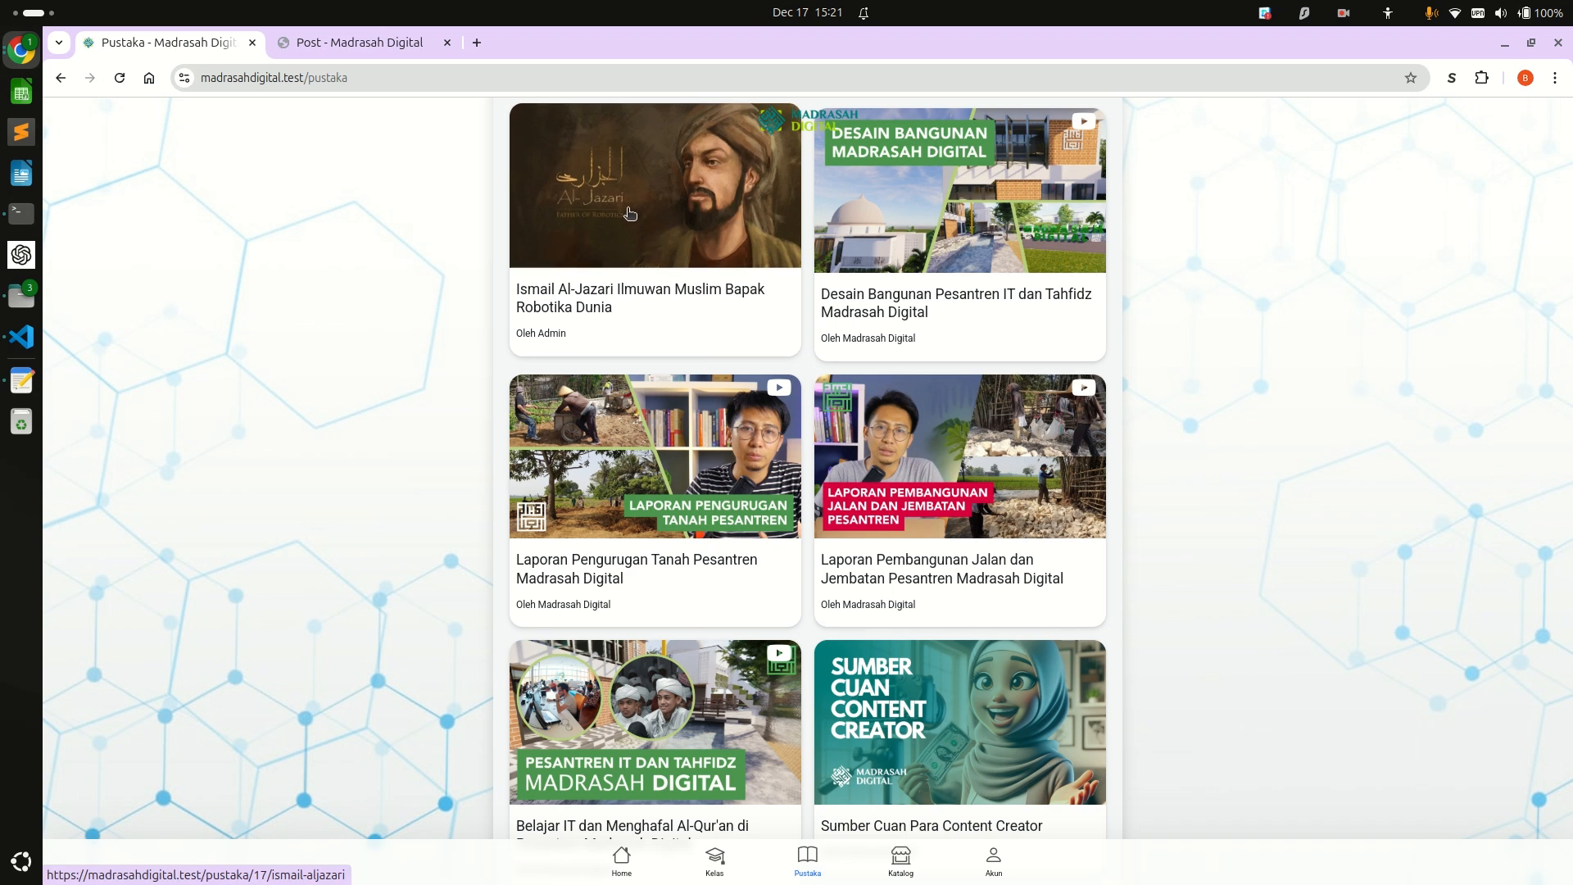
scroll(586, 238, "down", 2)
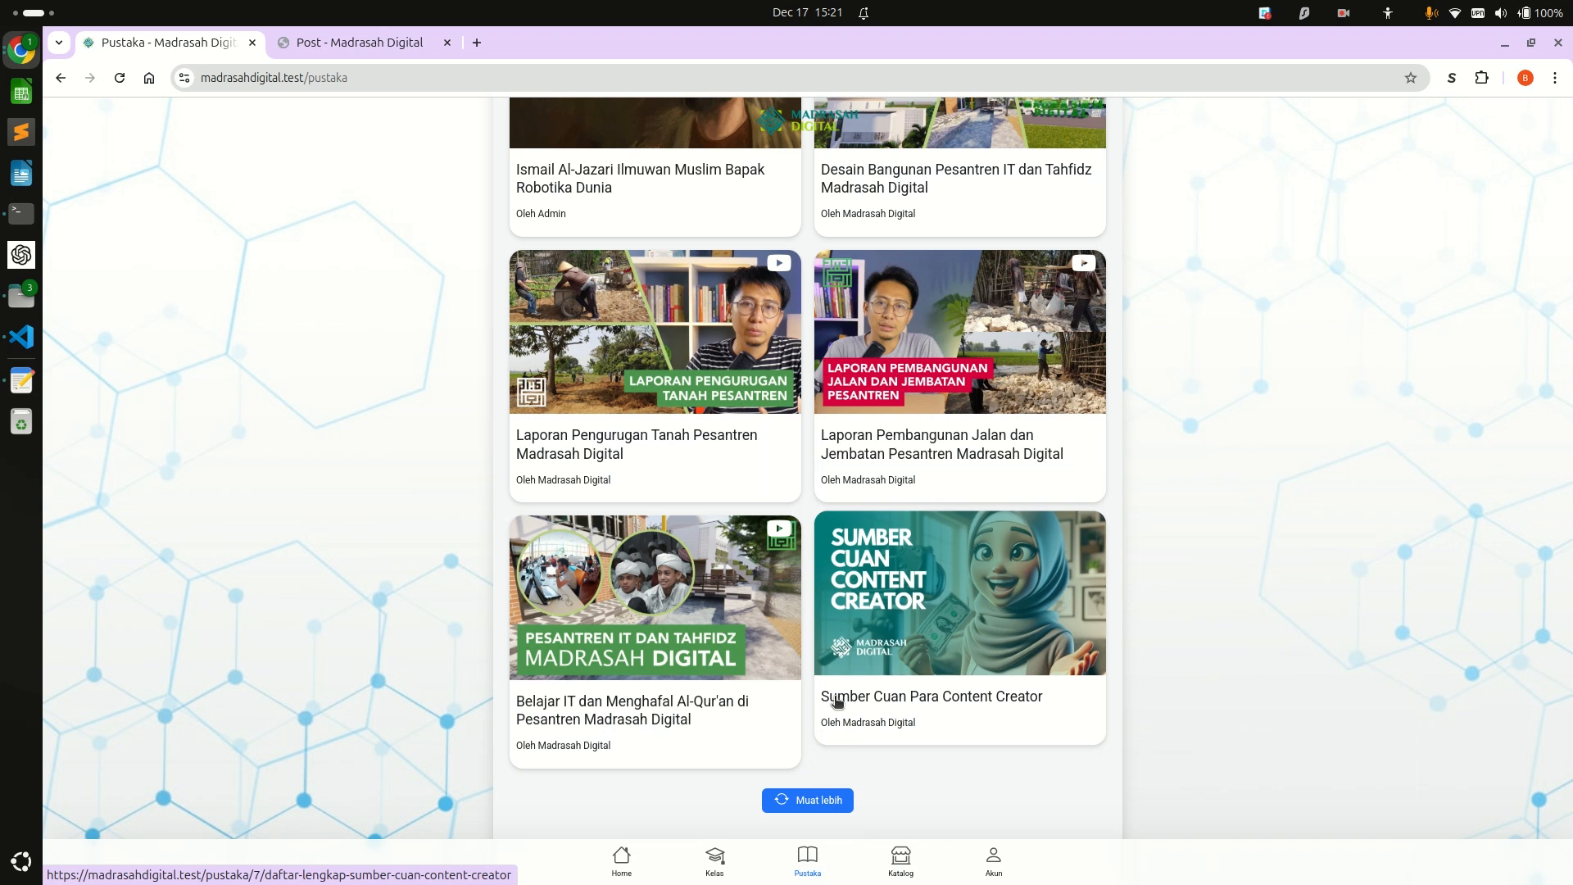
Open the admin list of all posts and examine the publication date of "Sumber Cuan Para Content Creator".
left_click(315, 46)
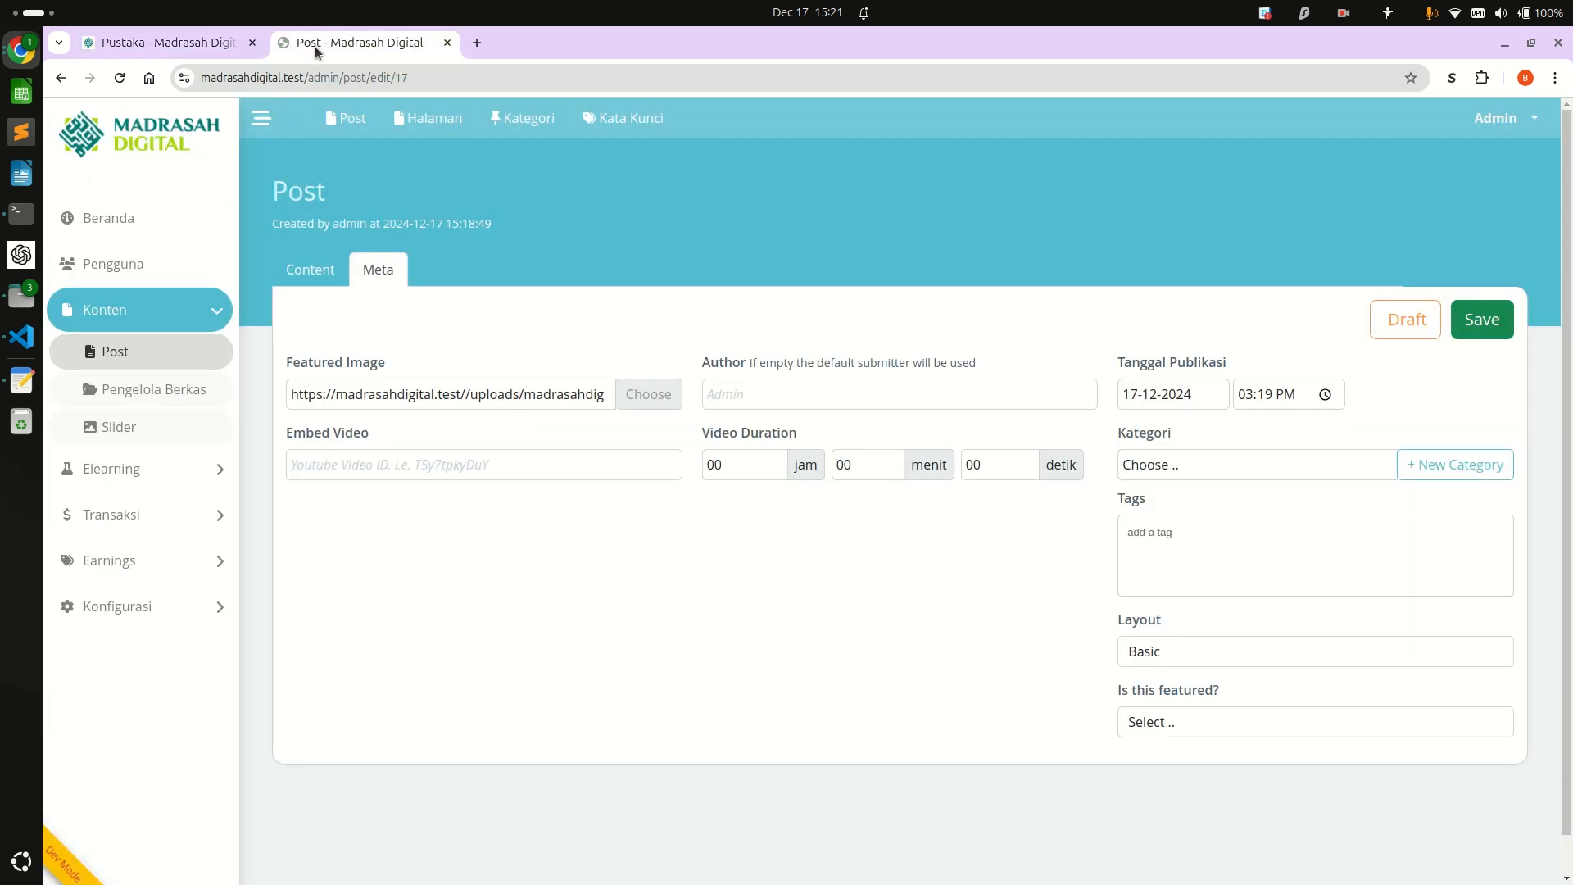
left_click(334, 123)
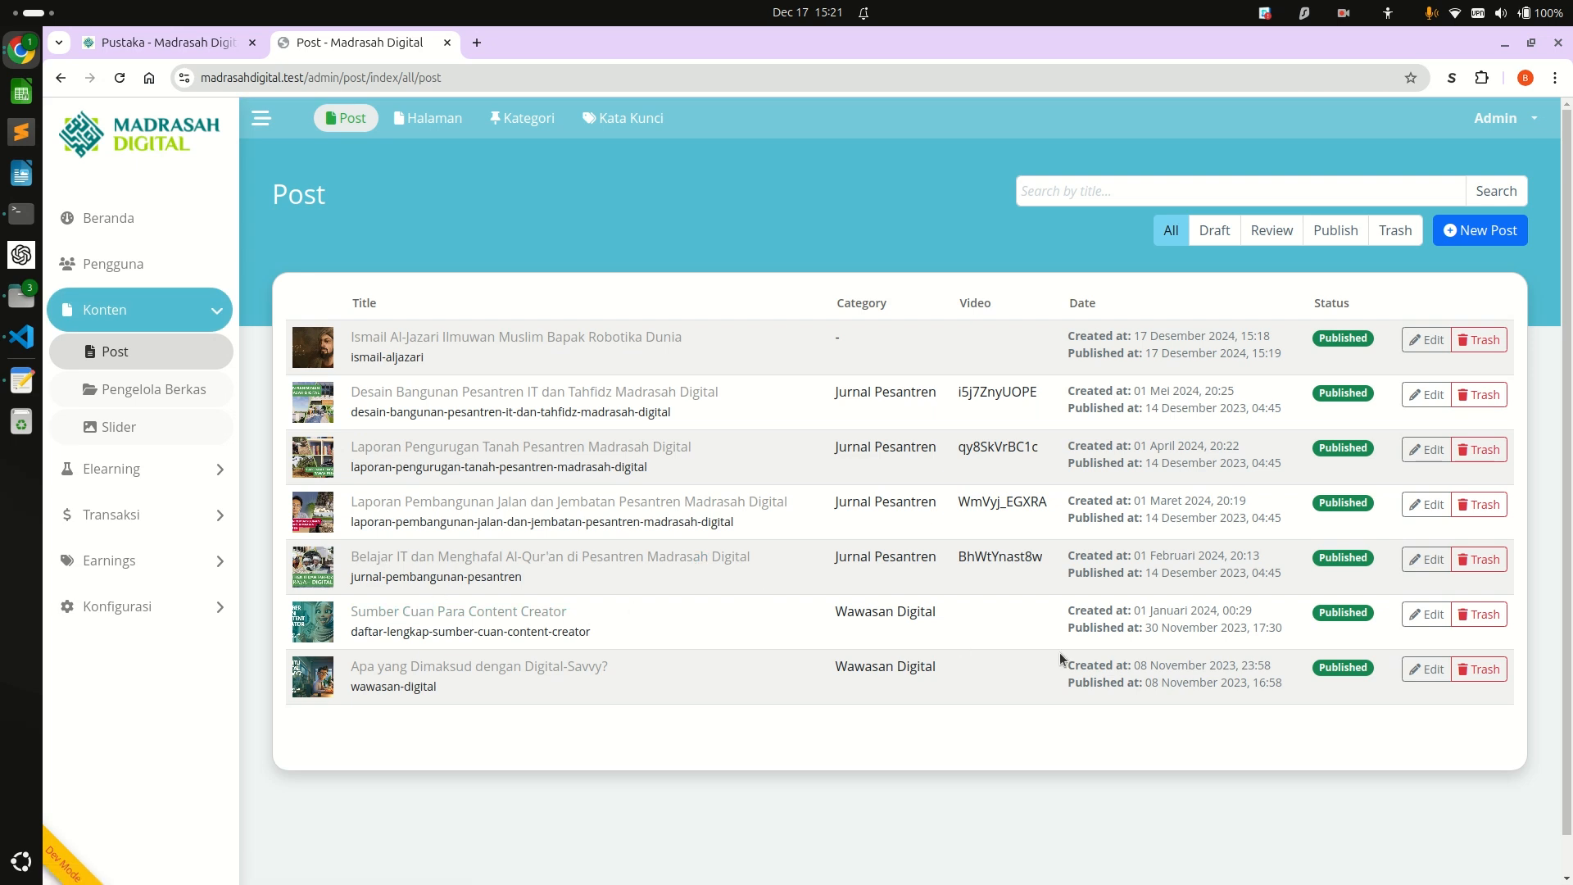
left_click_drag(1148, 631, 1239, 631)
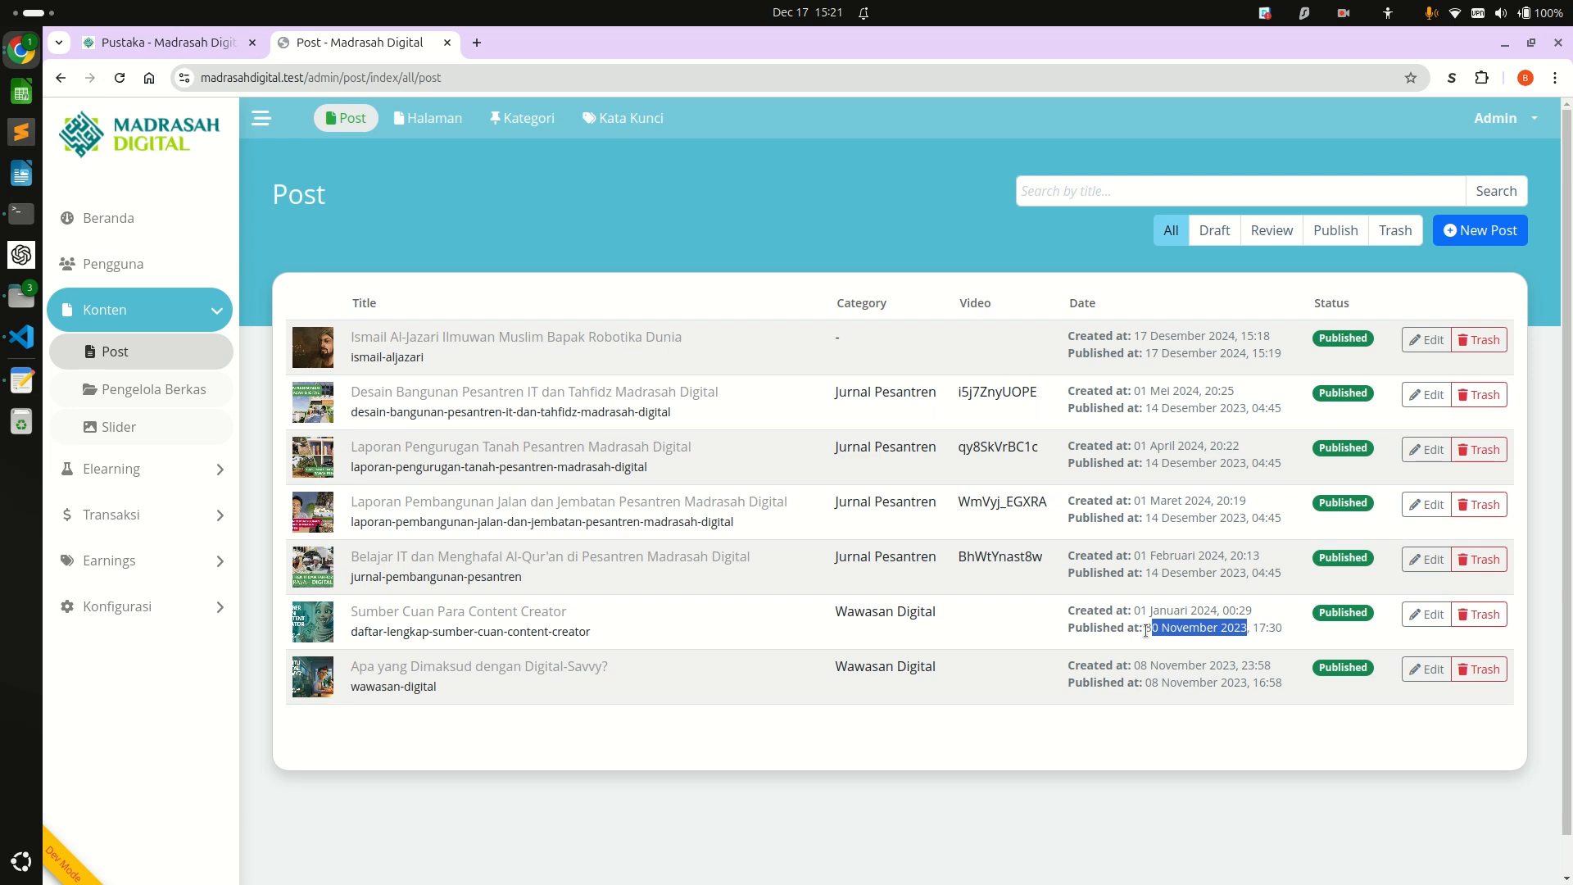
Set the Ismail Al-Jazari post's publication date to 17-11-2023 in its Meta settings and save the post.
left_click(1415, 342)
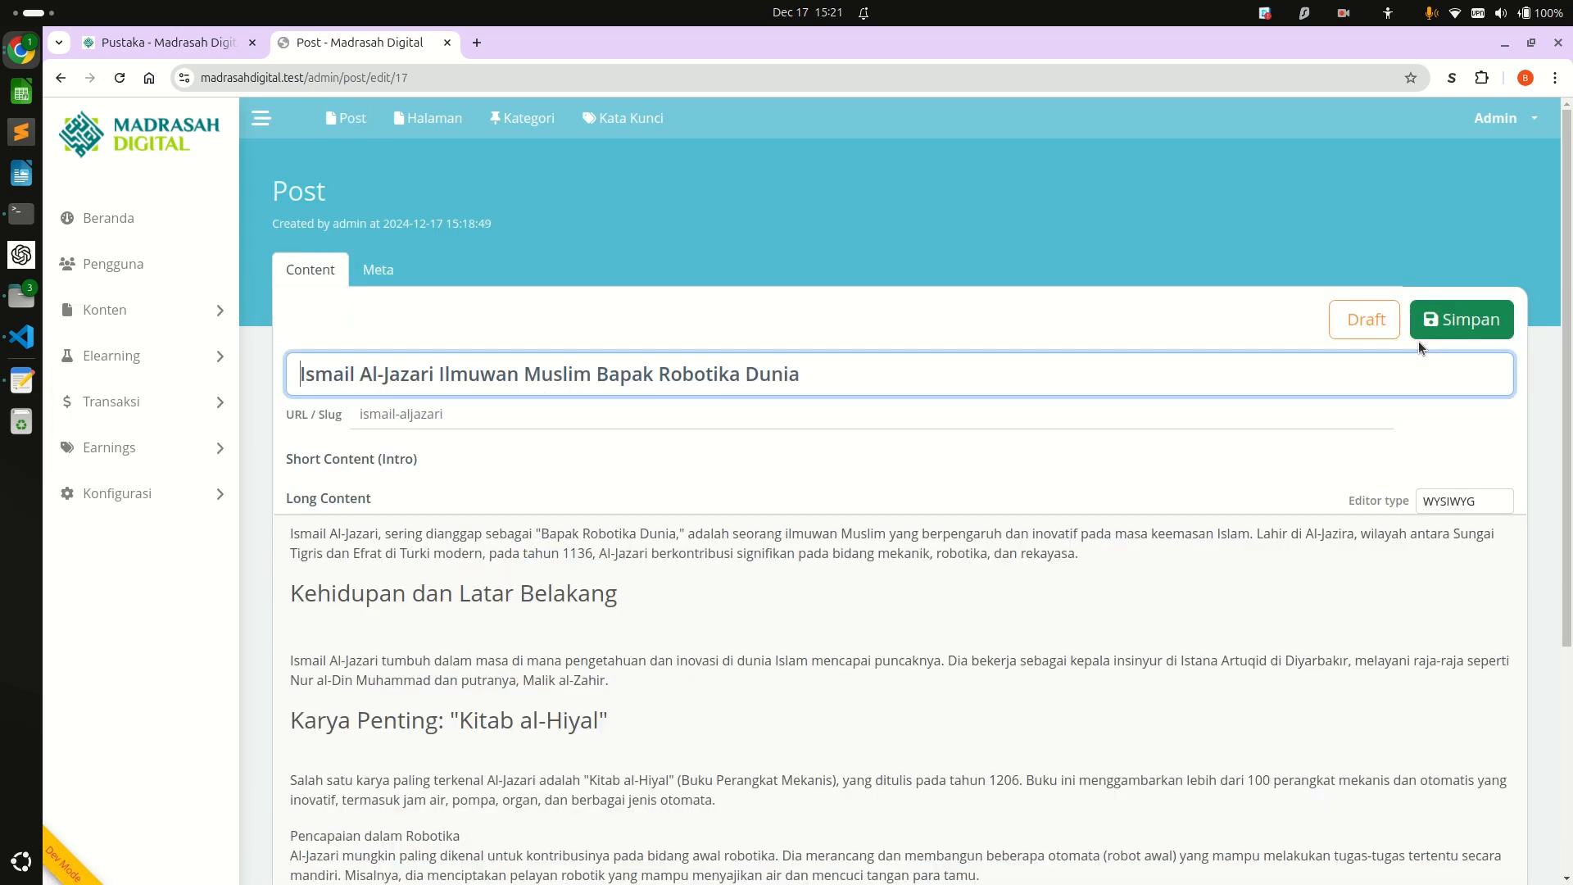
left_click(367, 273)
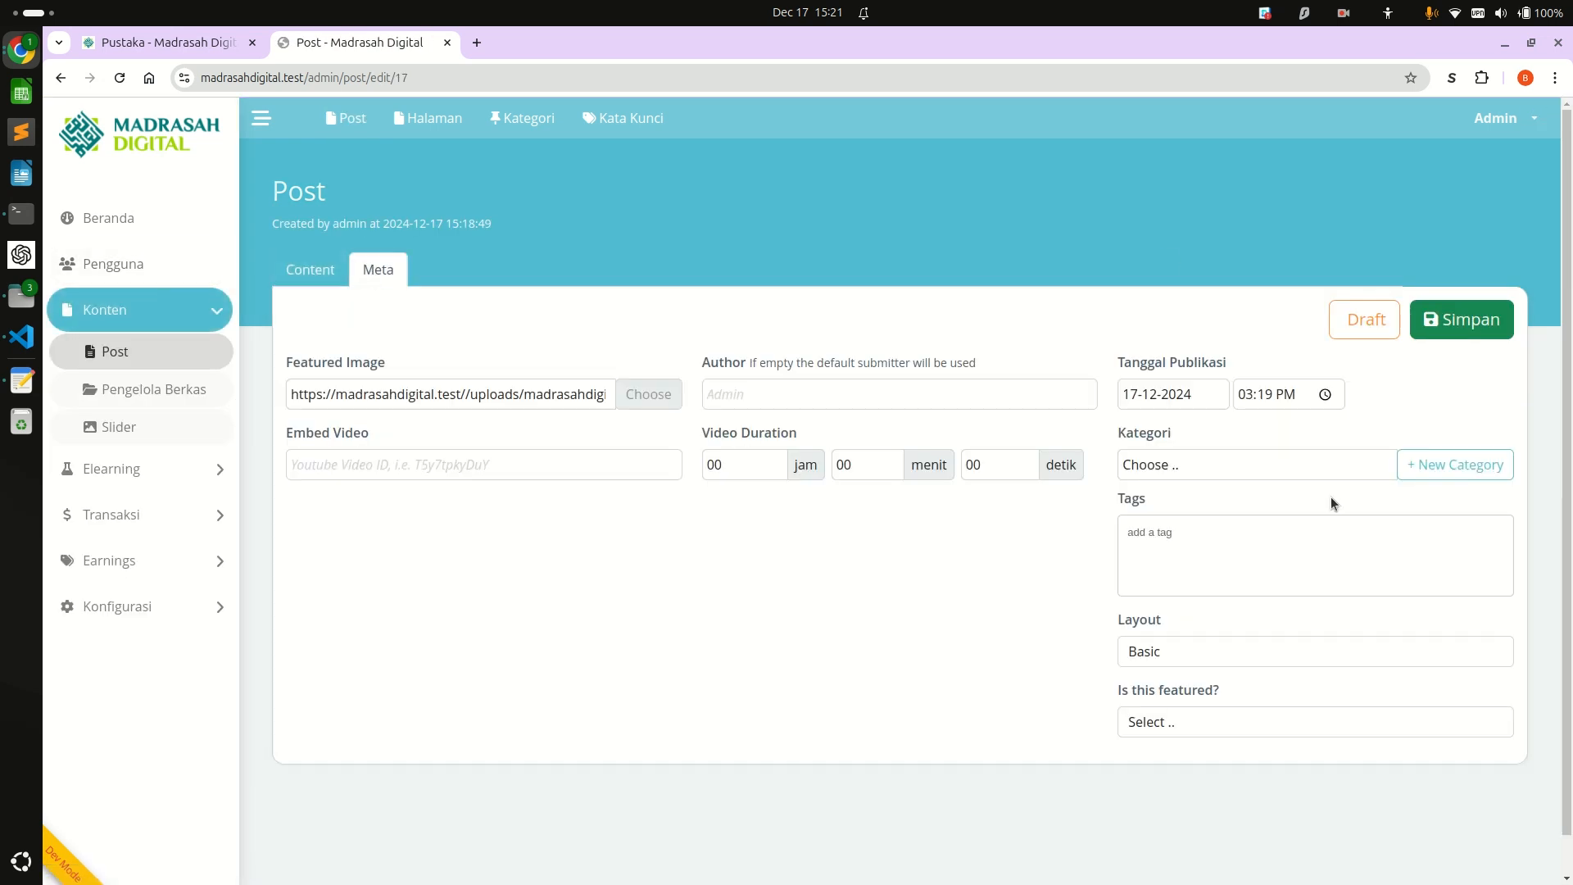
left_click(1132, 397)
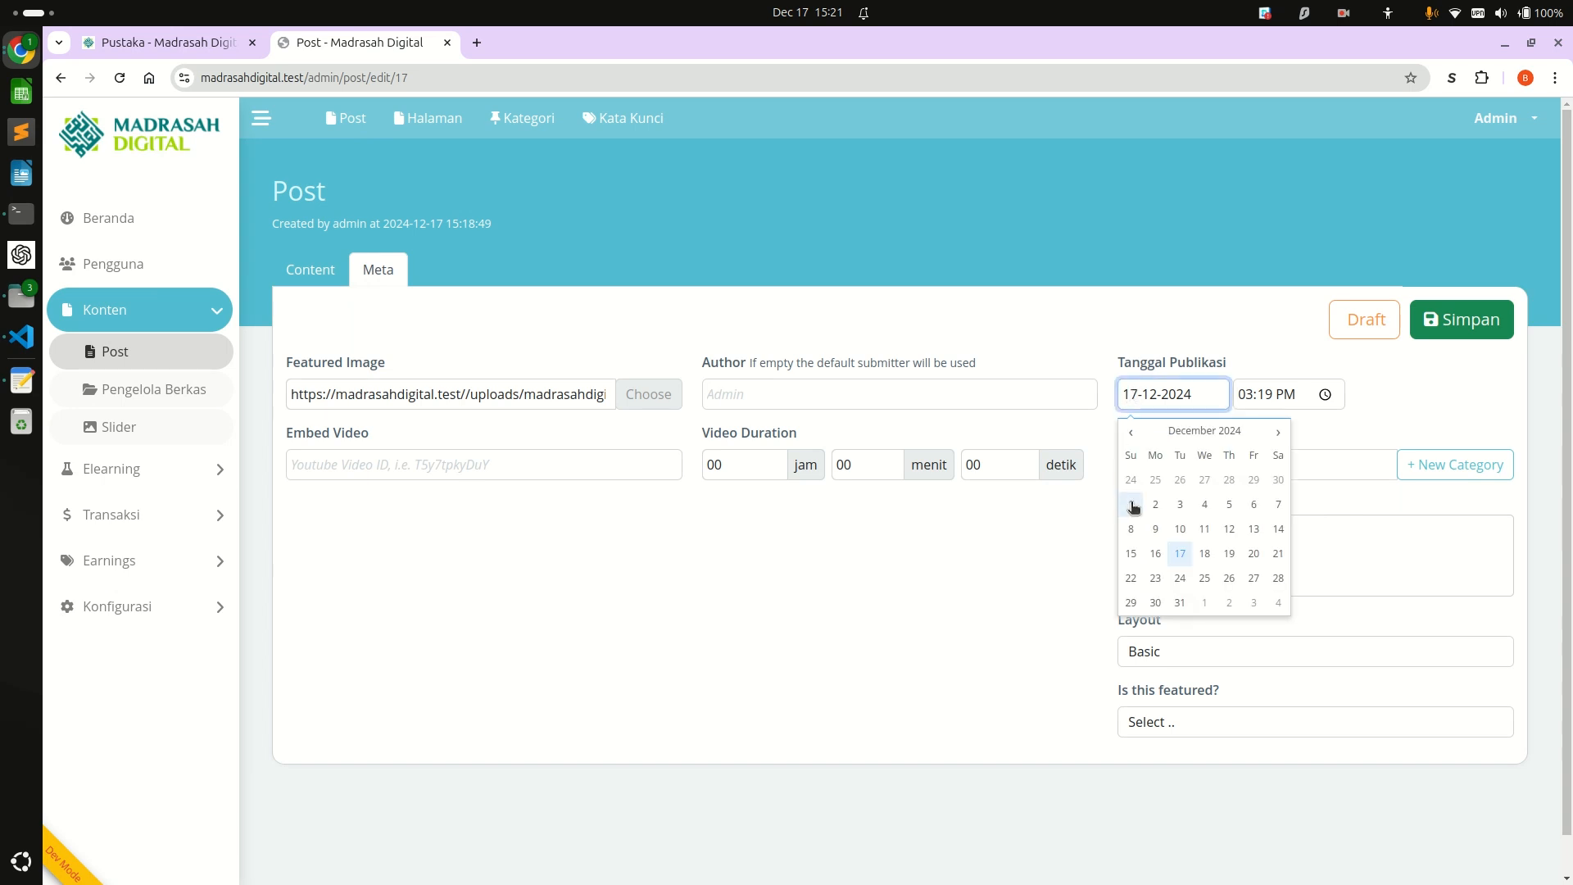
key("shift+Right")
key("shift+Right")
type("11")
key("BackSpace")
type("3")
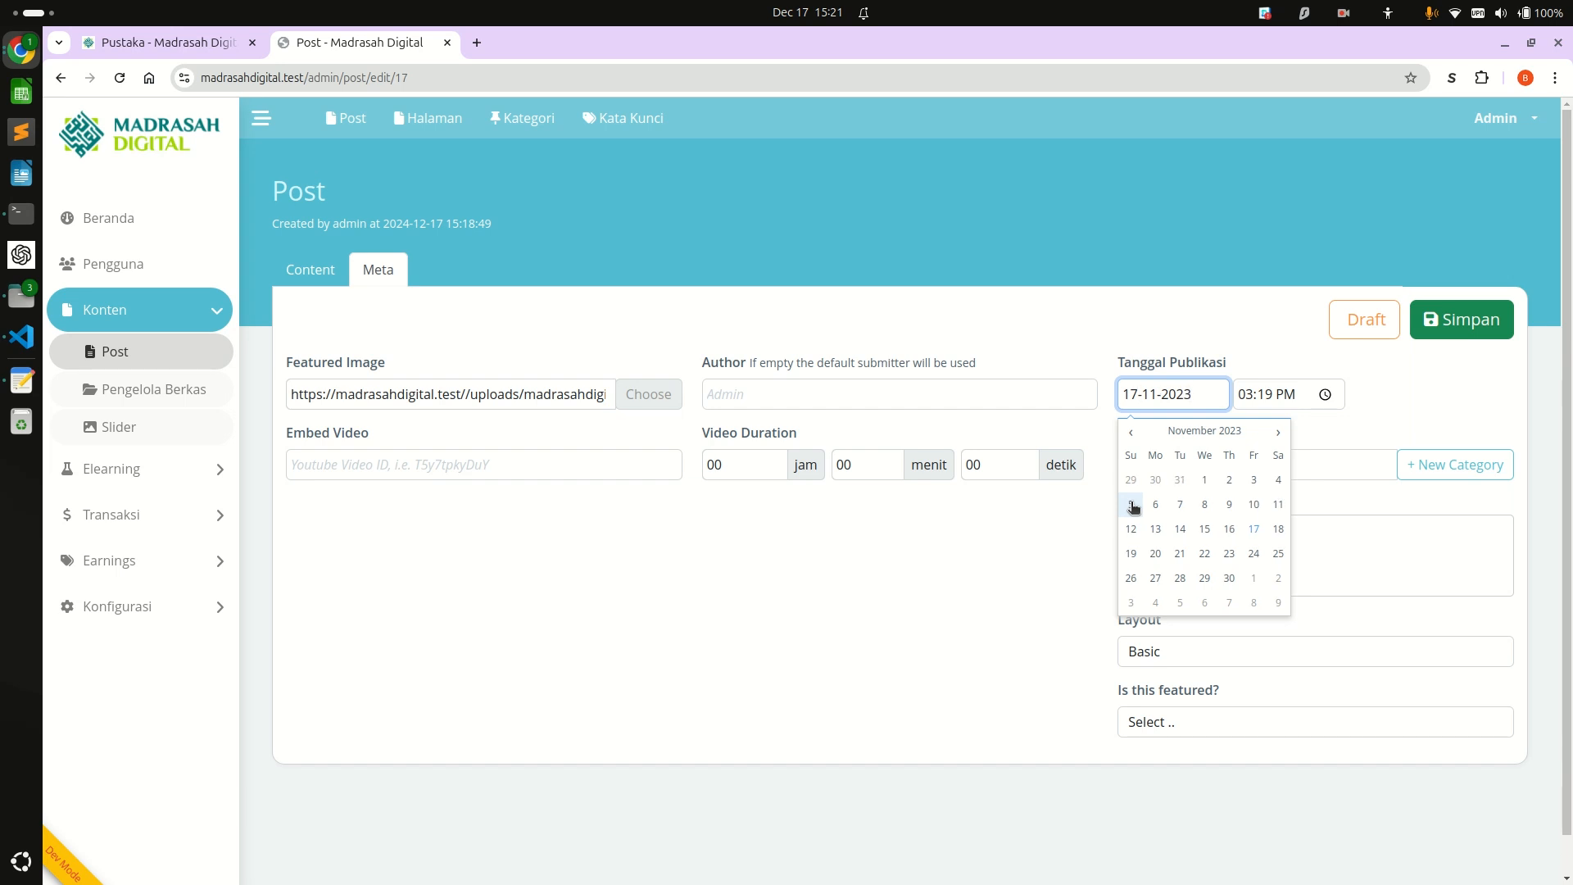
left_click(1106, 365)
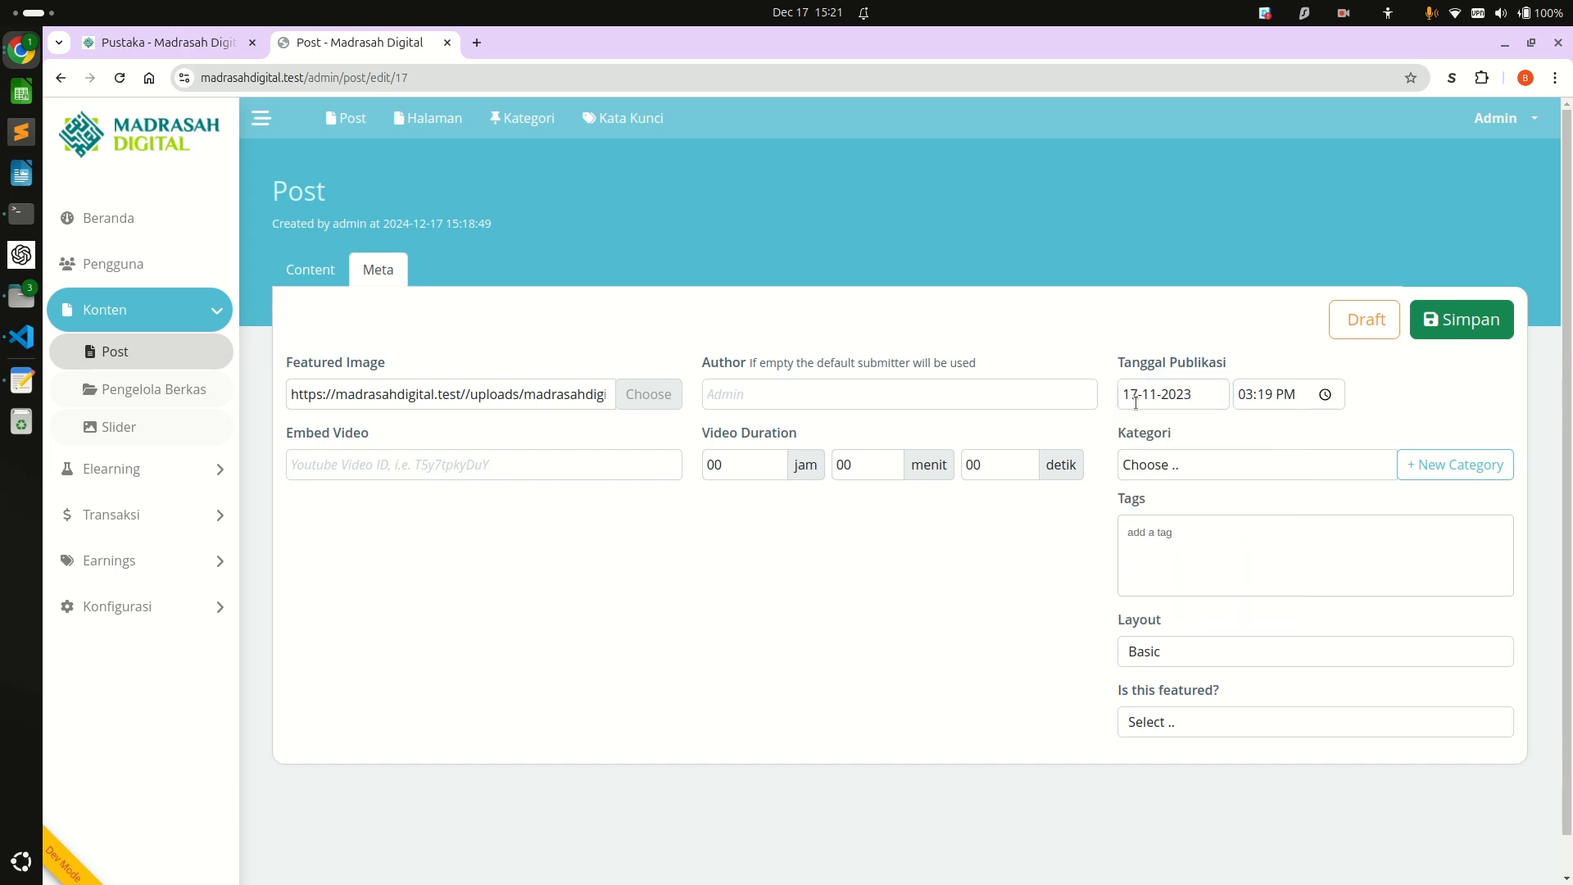
left_click(1481, 331)
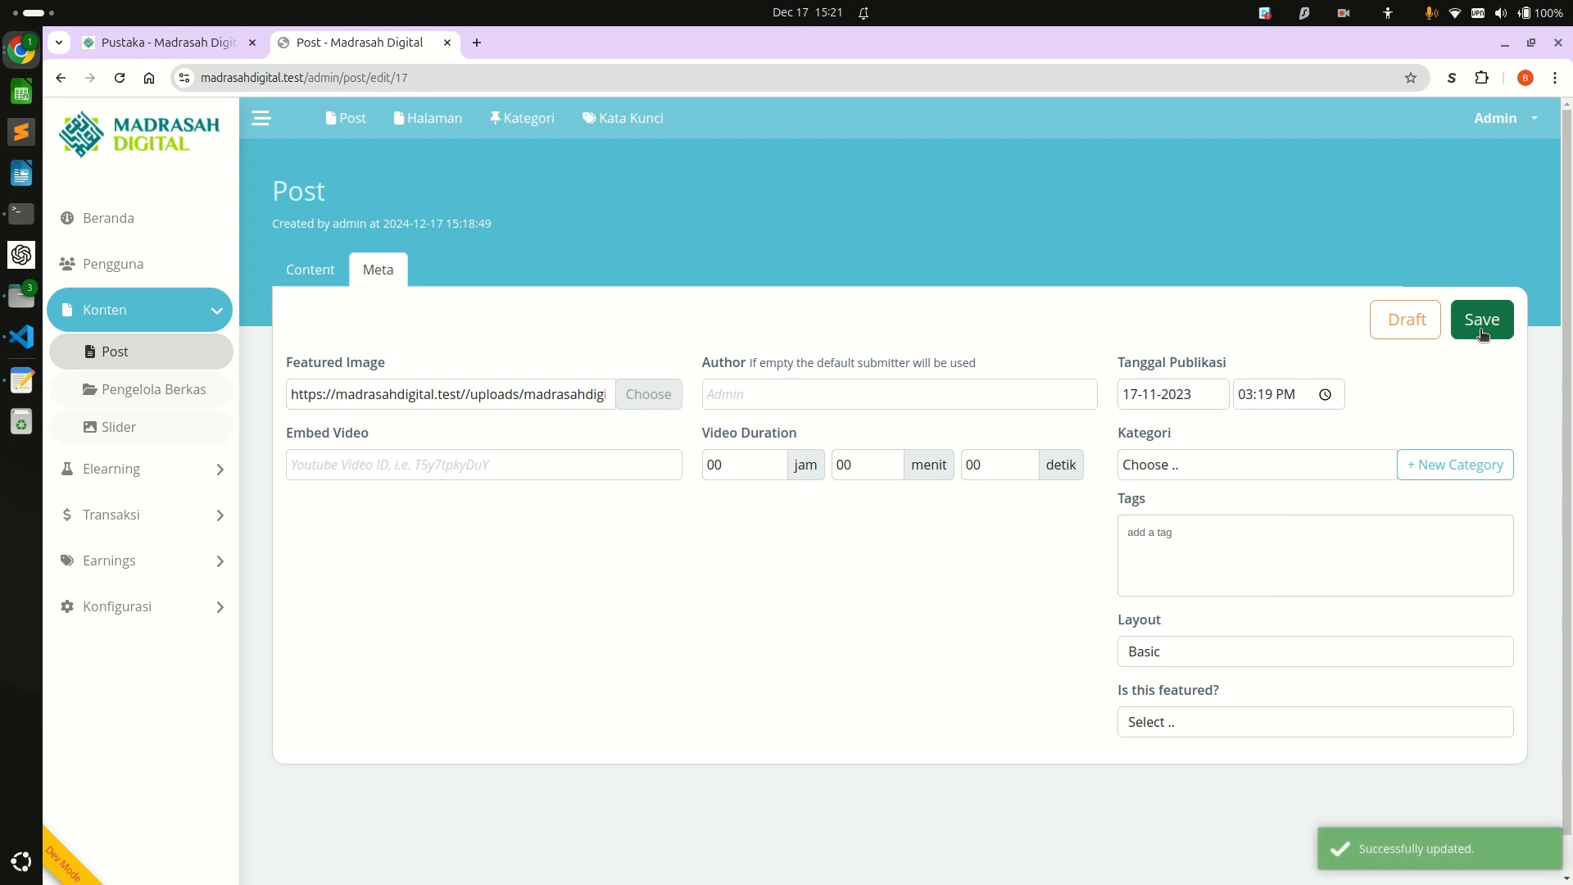
Reload the public Pustaka page and check where the Al-Jazari post sits in the listing.
key("ctrl+Page_Up")
key("F5")
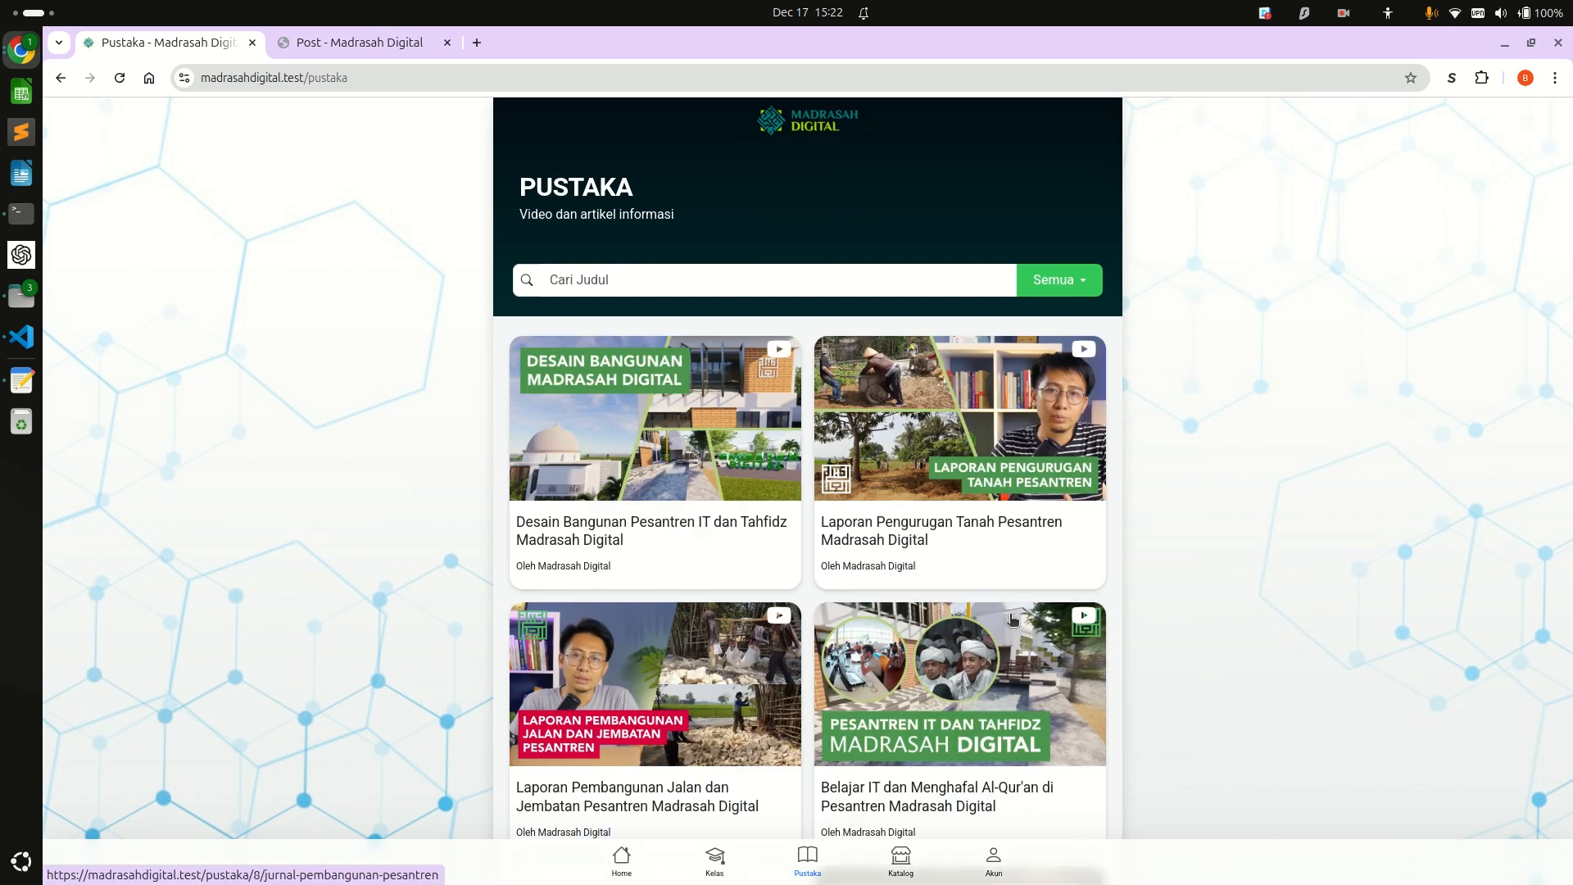
scroll(1013, 620, "down", 4)
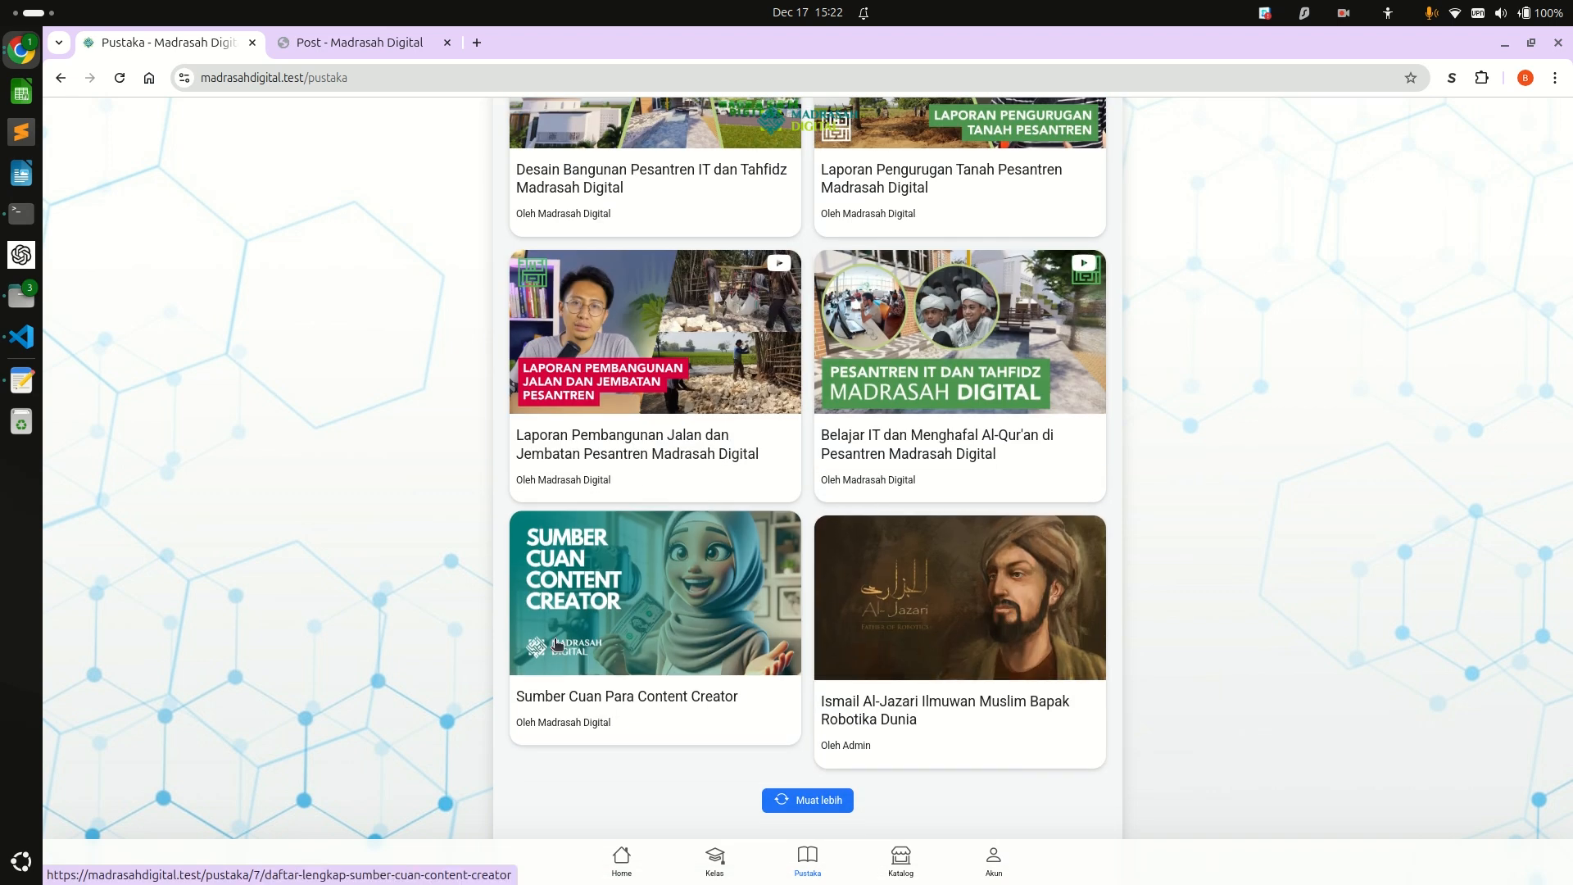
Open YouTube in a new tab and copy the video ID from the URL of the Nickelodeon video "Spongebob Squarepants | Sahabat".
key("ctrl+Tab")
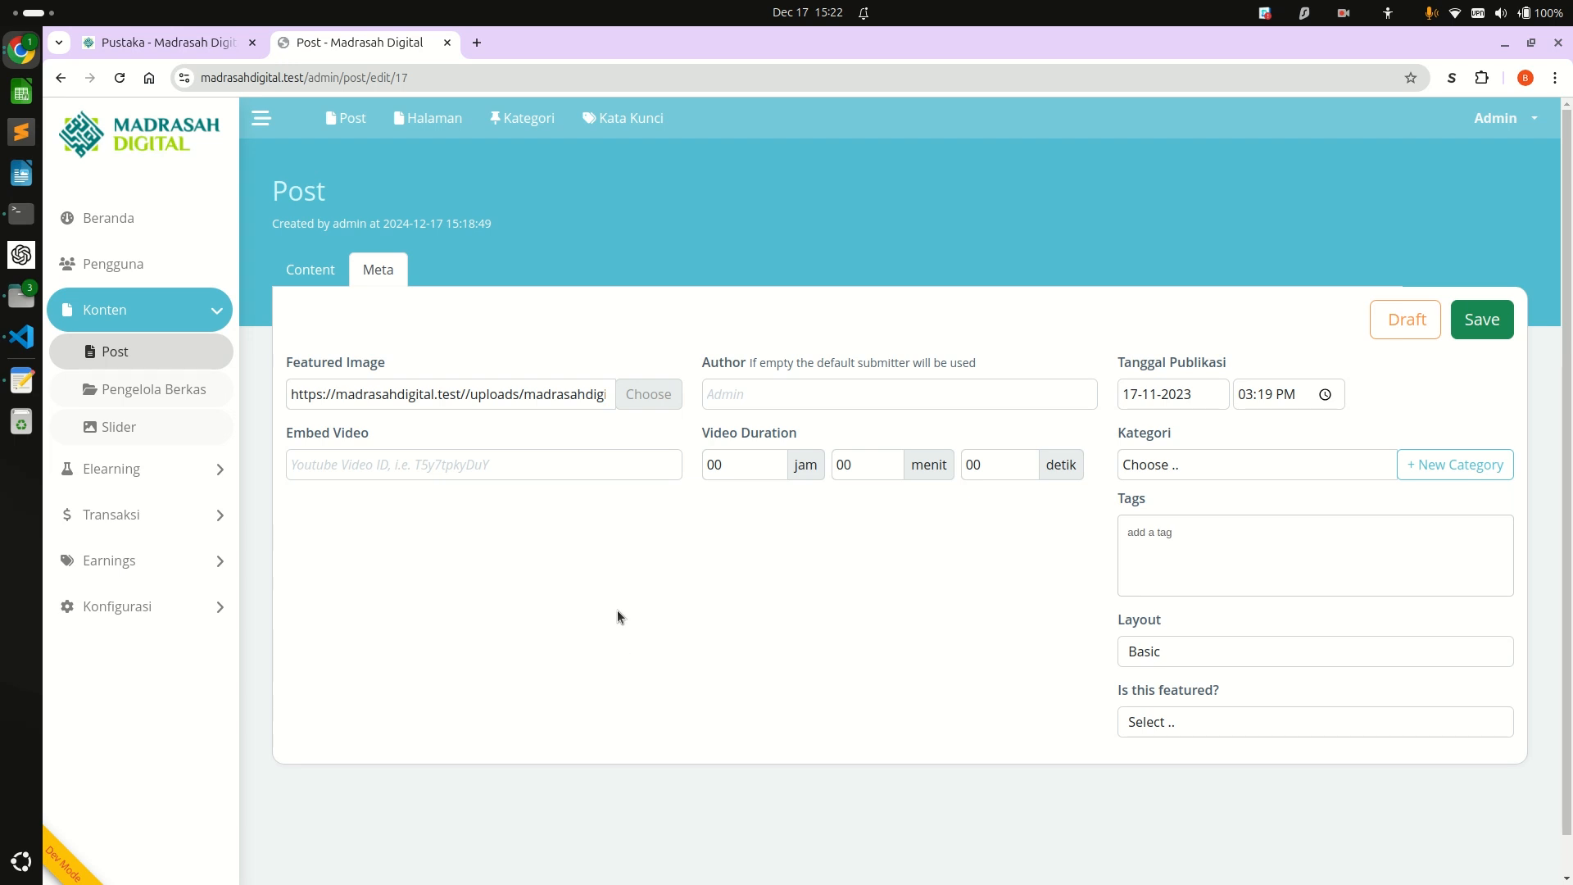
left_click(389, 465)
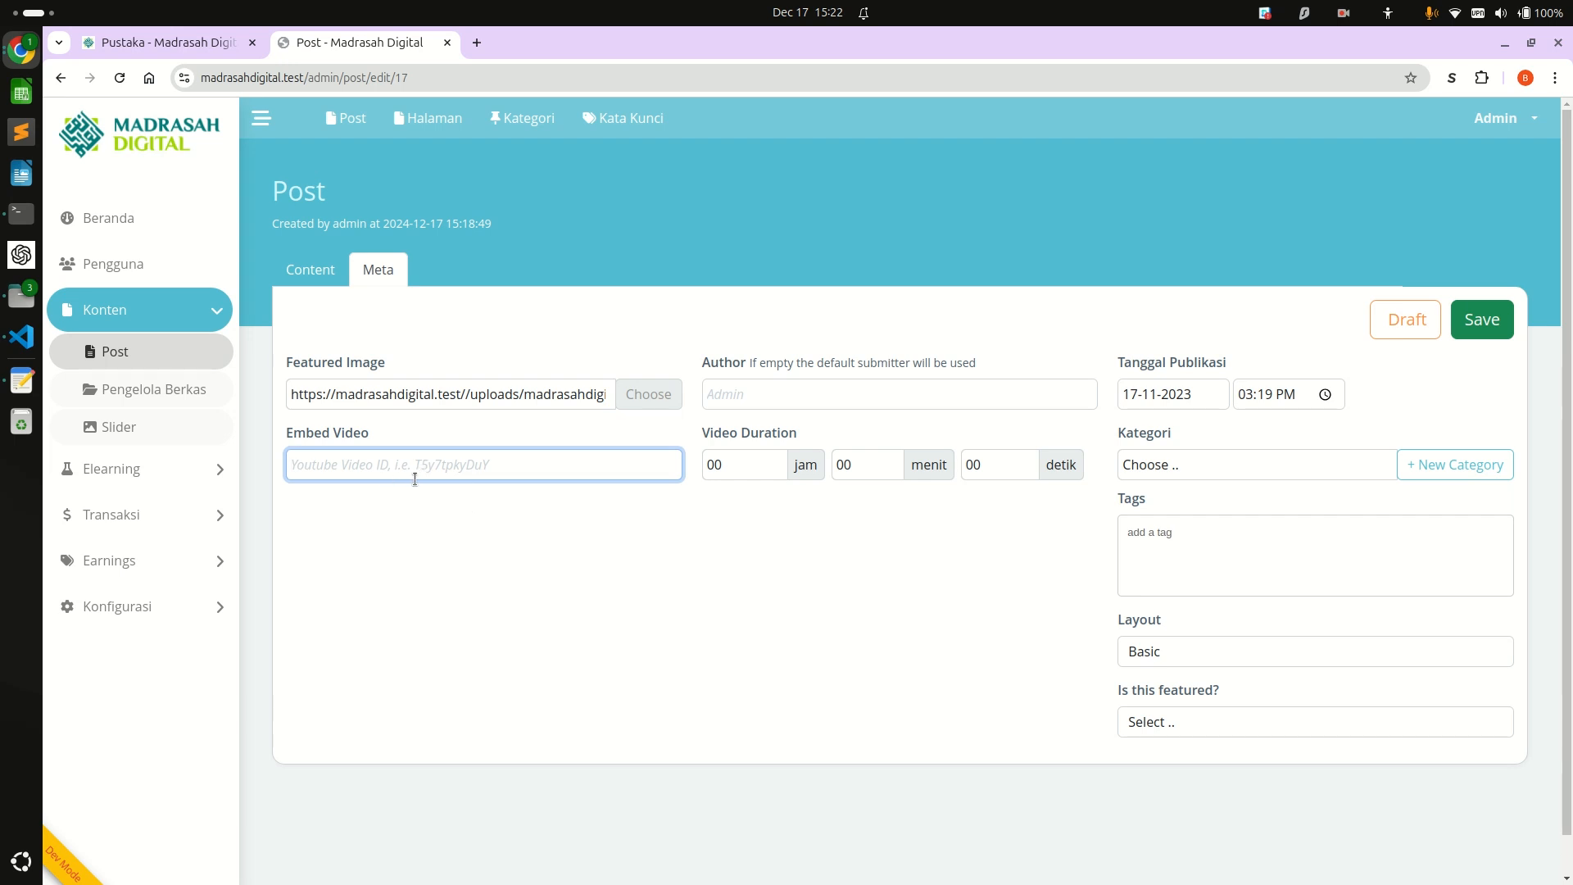
key("ctrl+t")
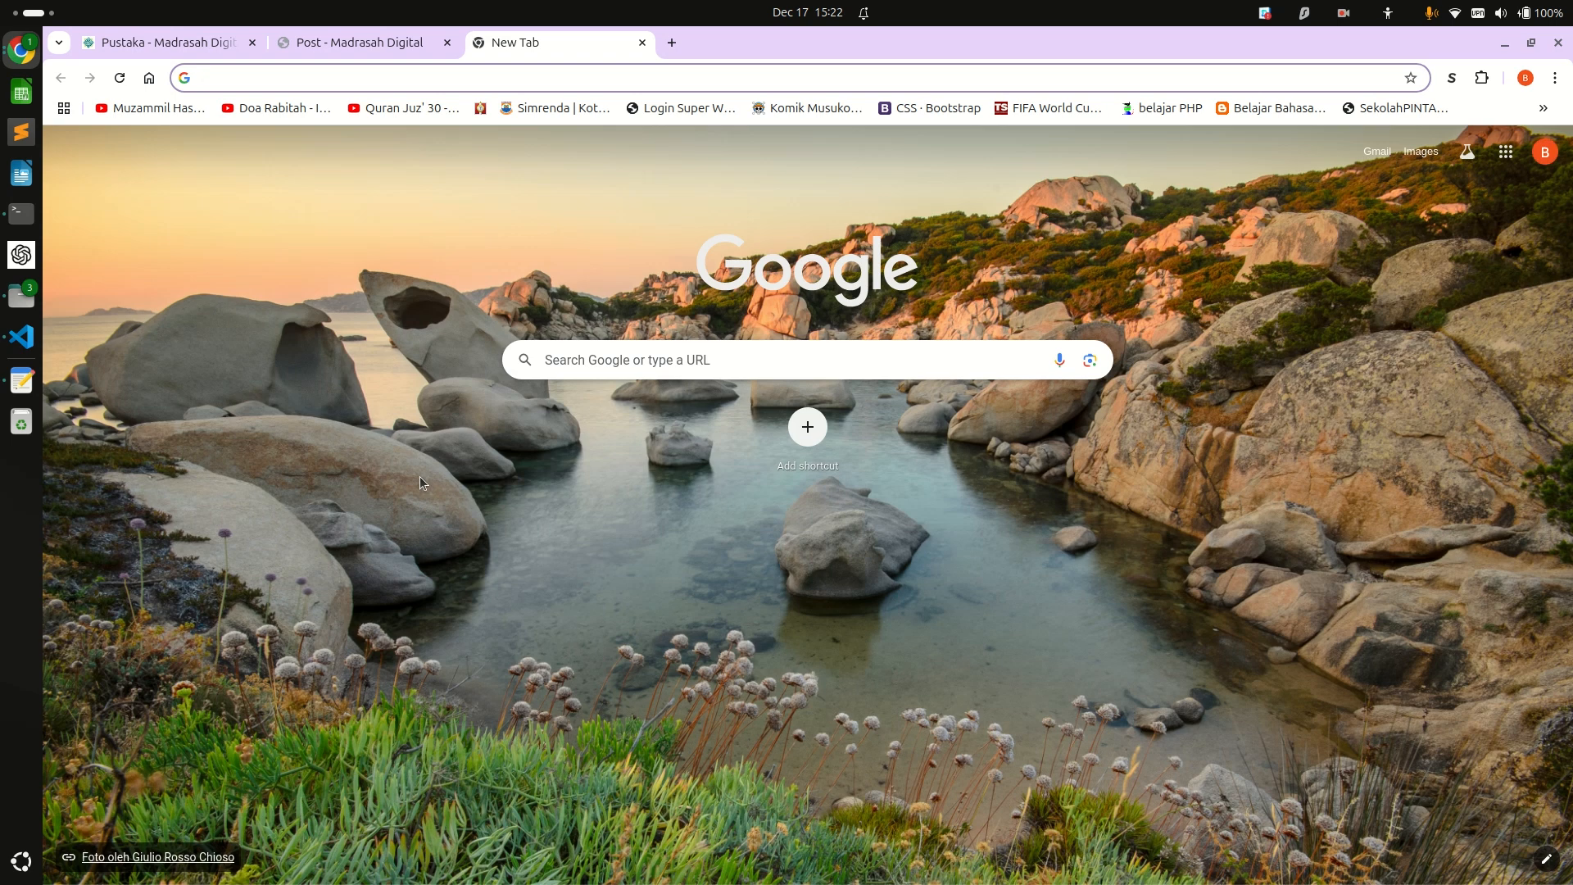
type("you")
key("Return")
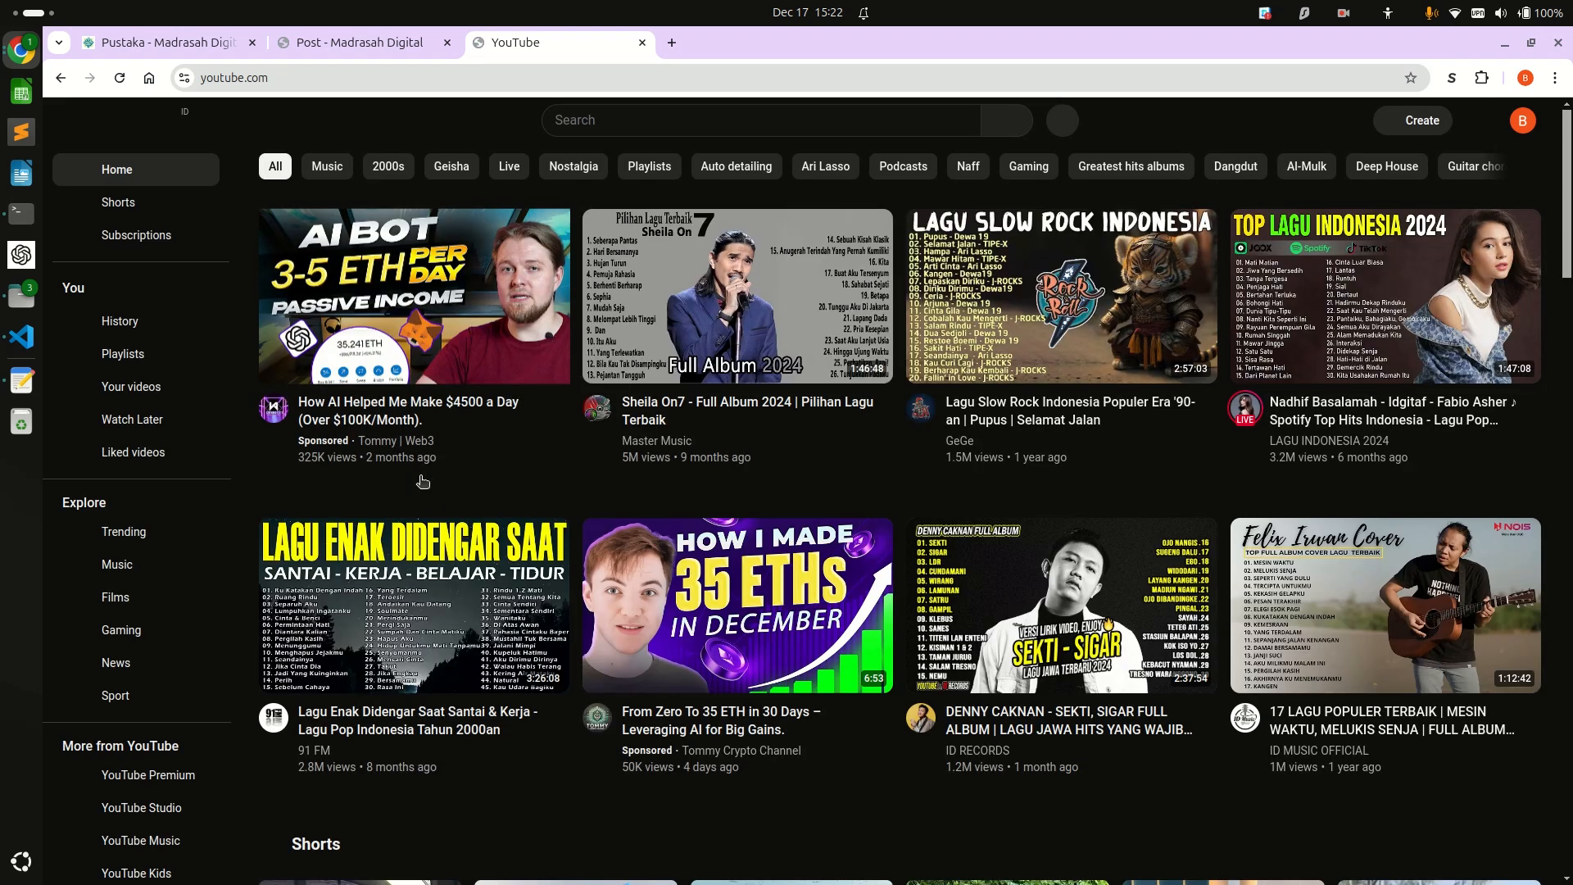
scroll(422, 481, "down", 10)
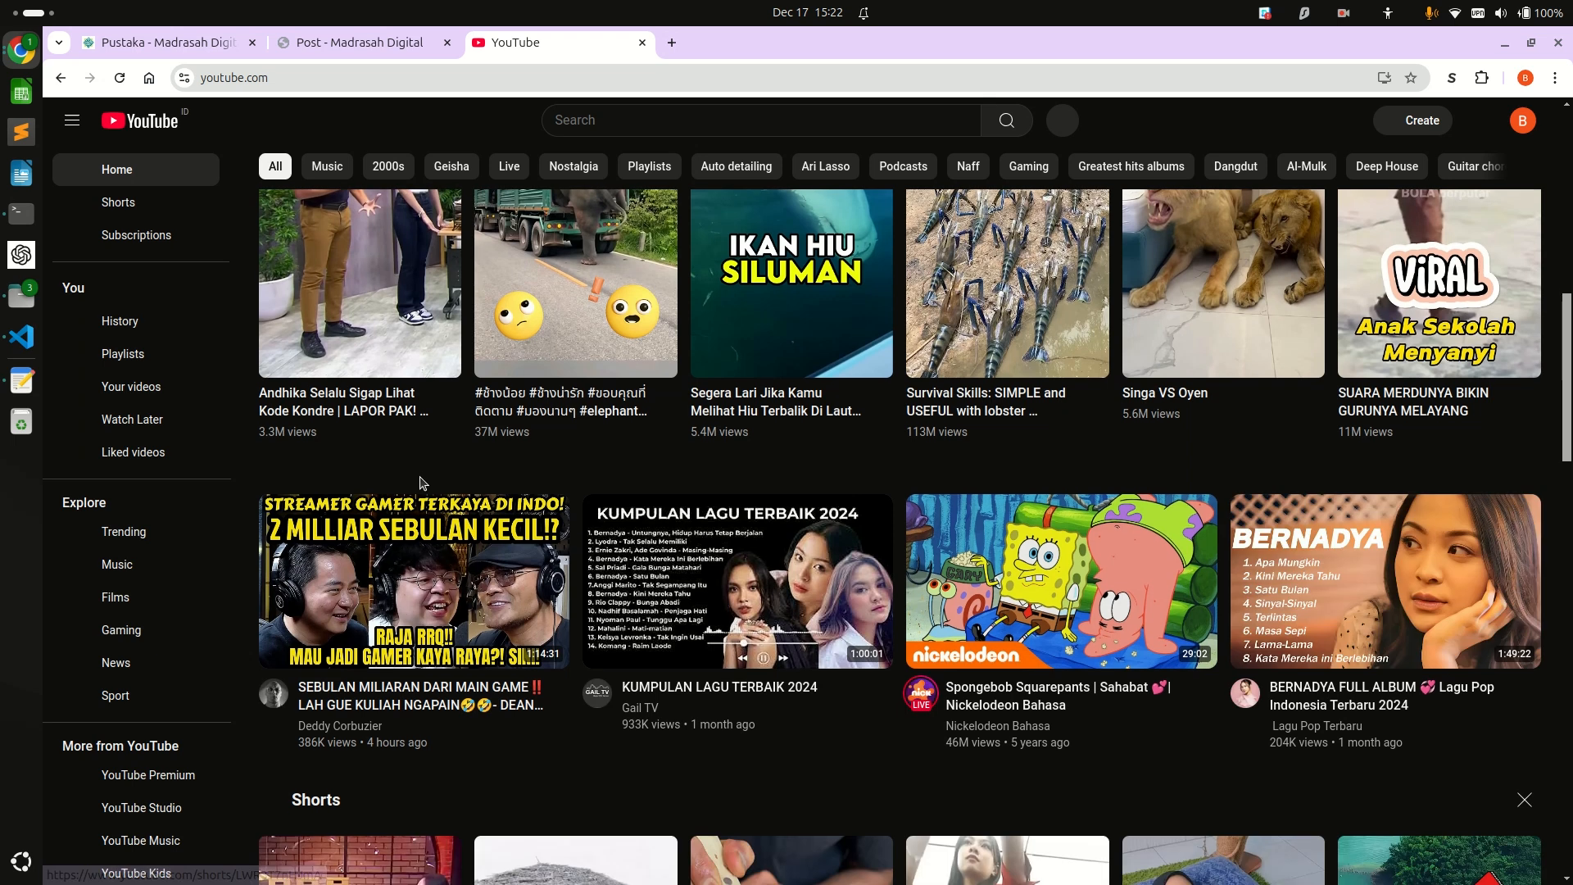
scroll(419, 483, "down", 4)
left_click(999, 331)
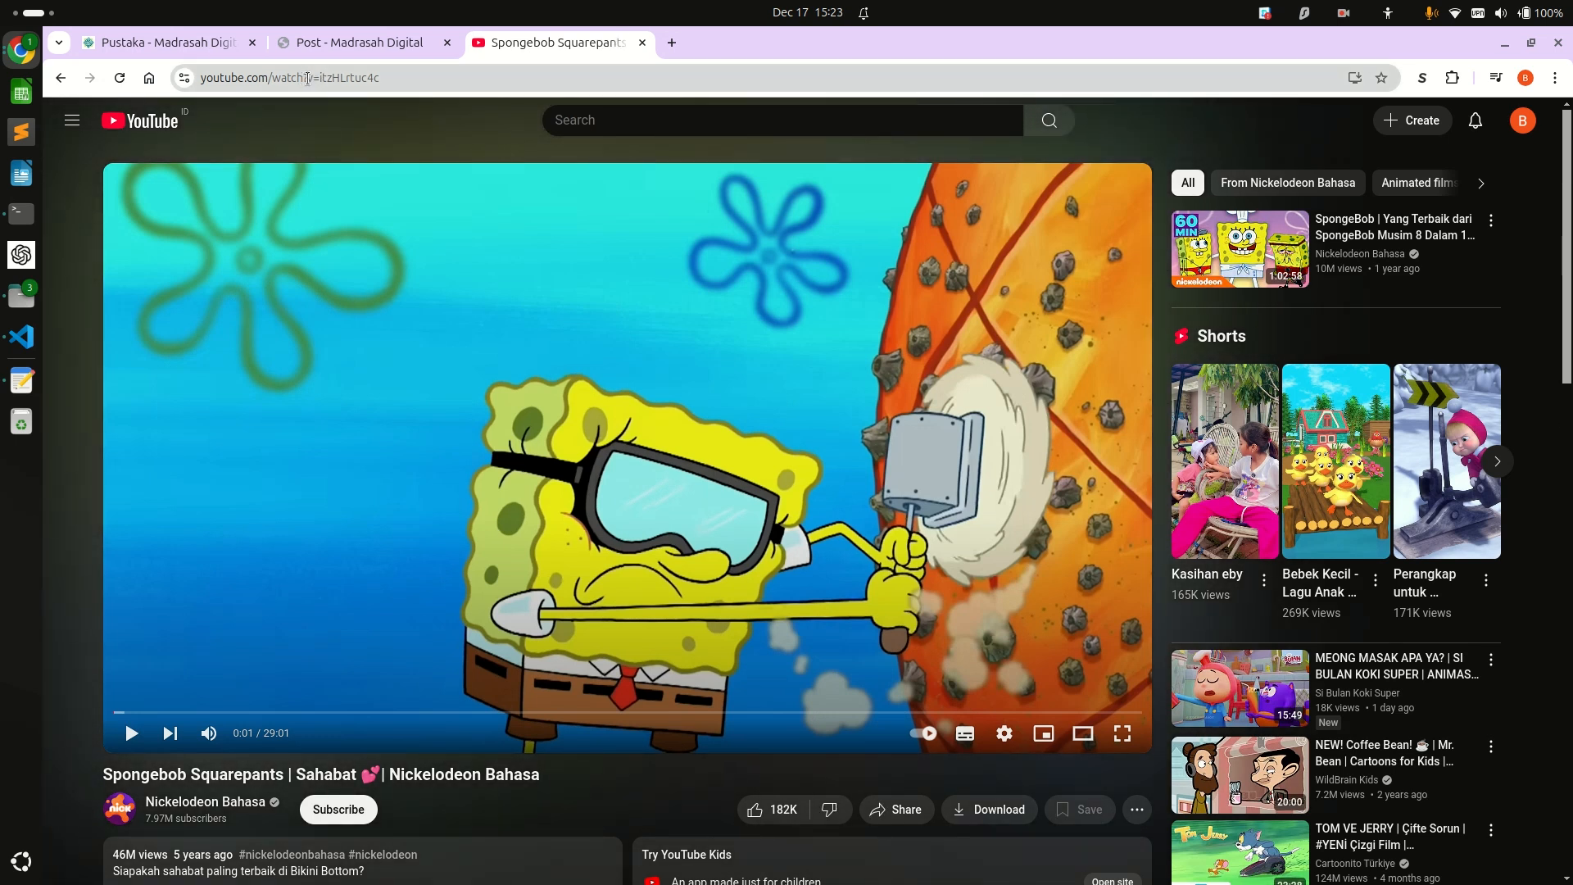
left_click_drag(319, 78, 408, 86)
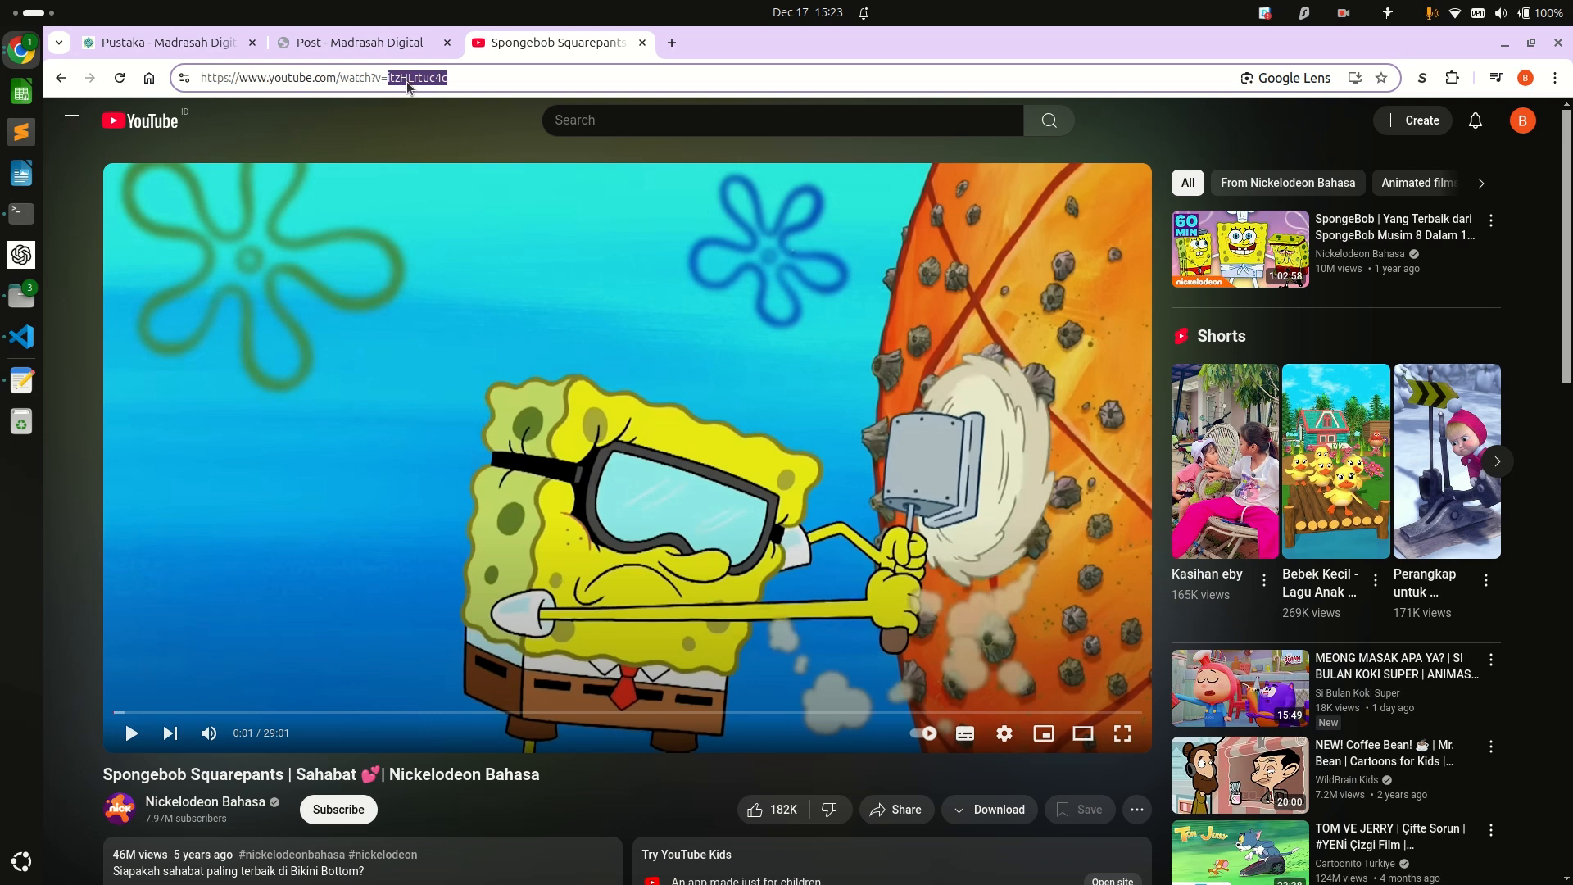
right_click(416, 78)
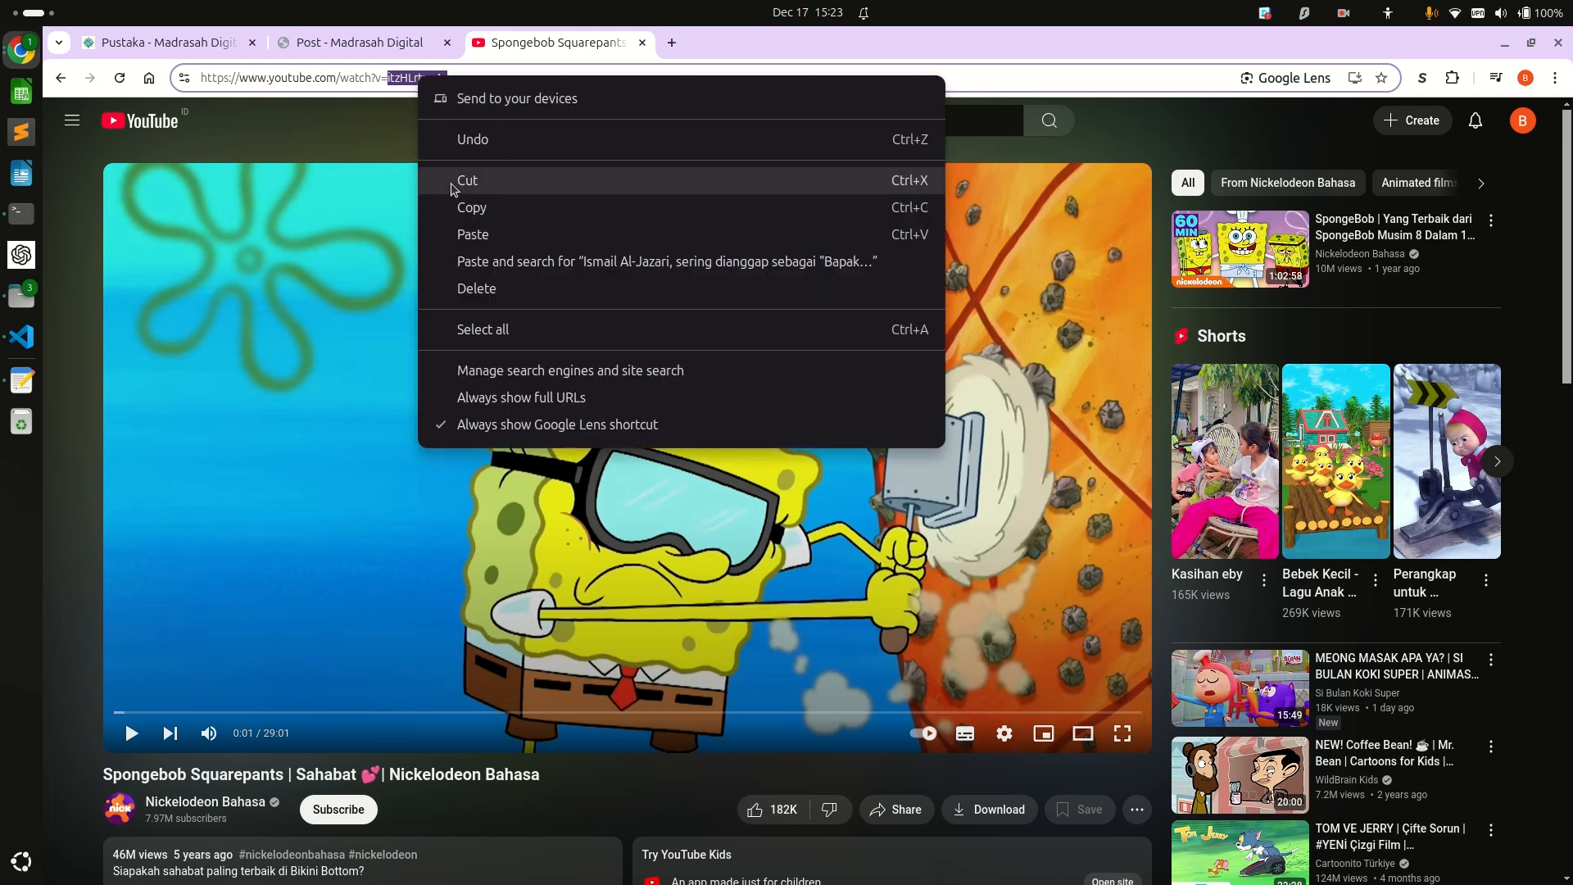
left_click(451, 201)
Paste the video ID itzHLrtuc4c as the Al-Jazari post's embedded video and save the post.
left_click(314, 42)
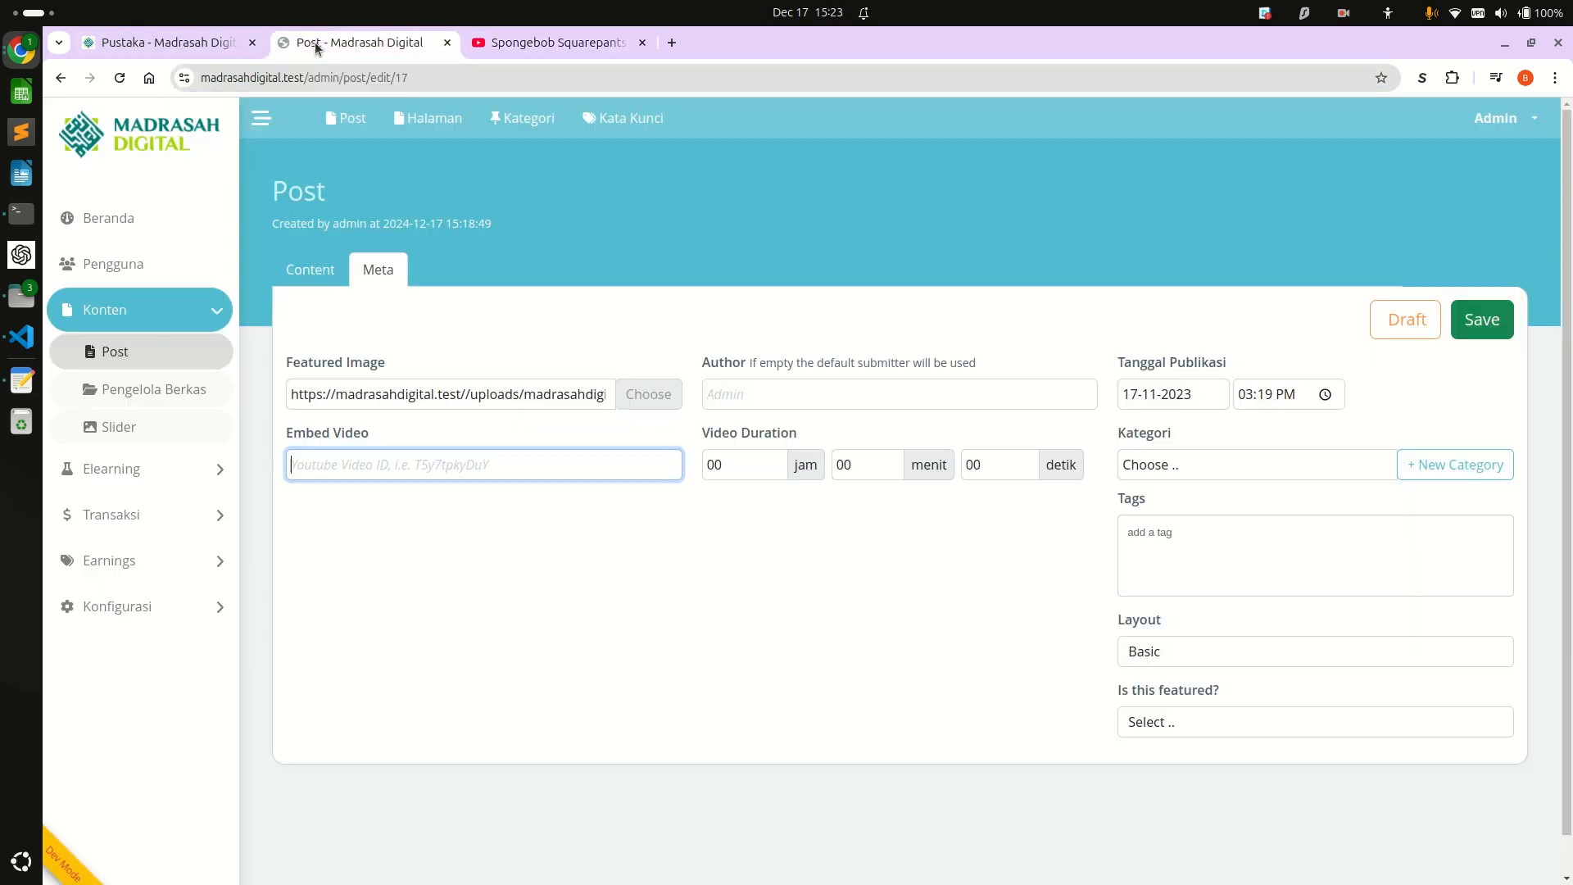
right_click(367, 465)
left_click(390, 605)
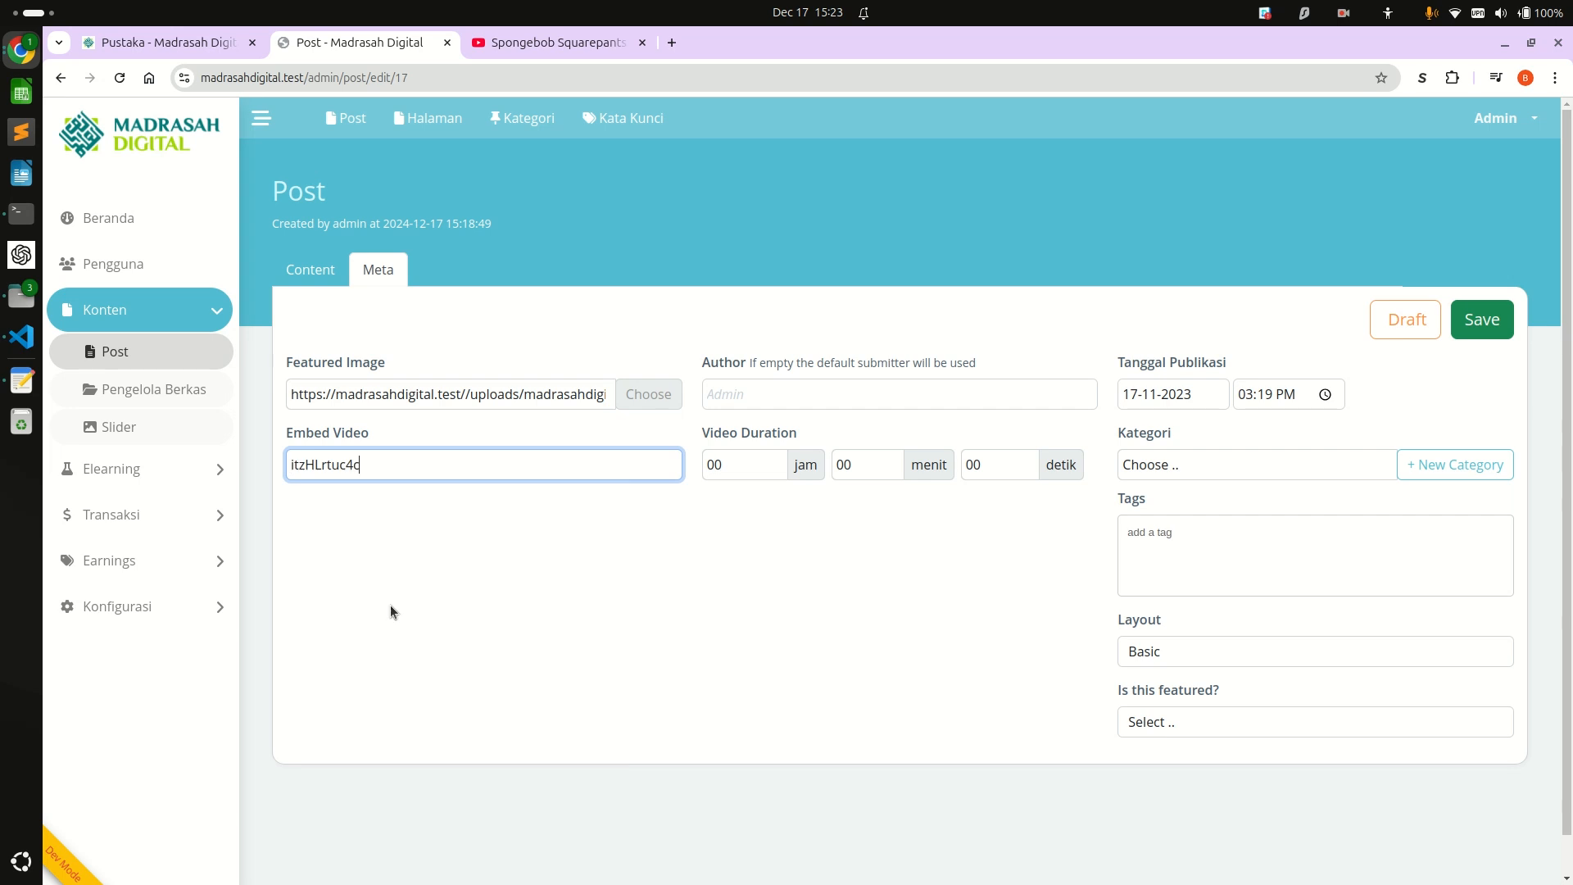
left_click(1475, 335)
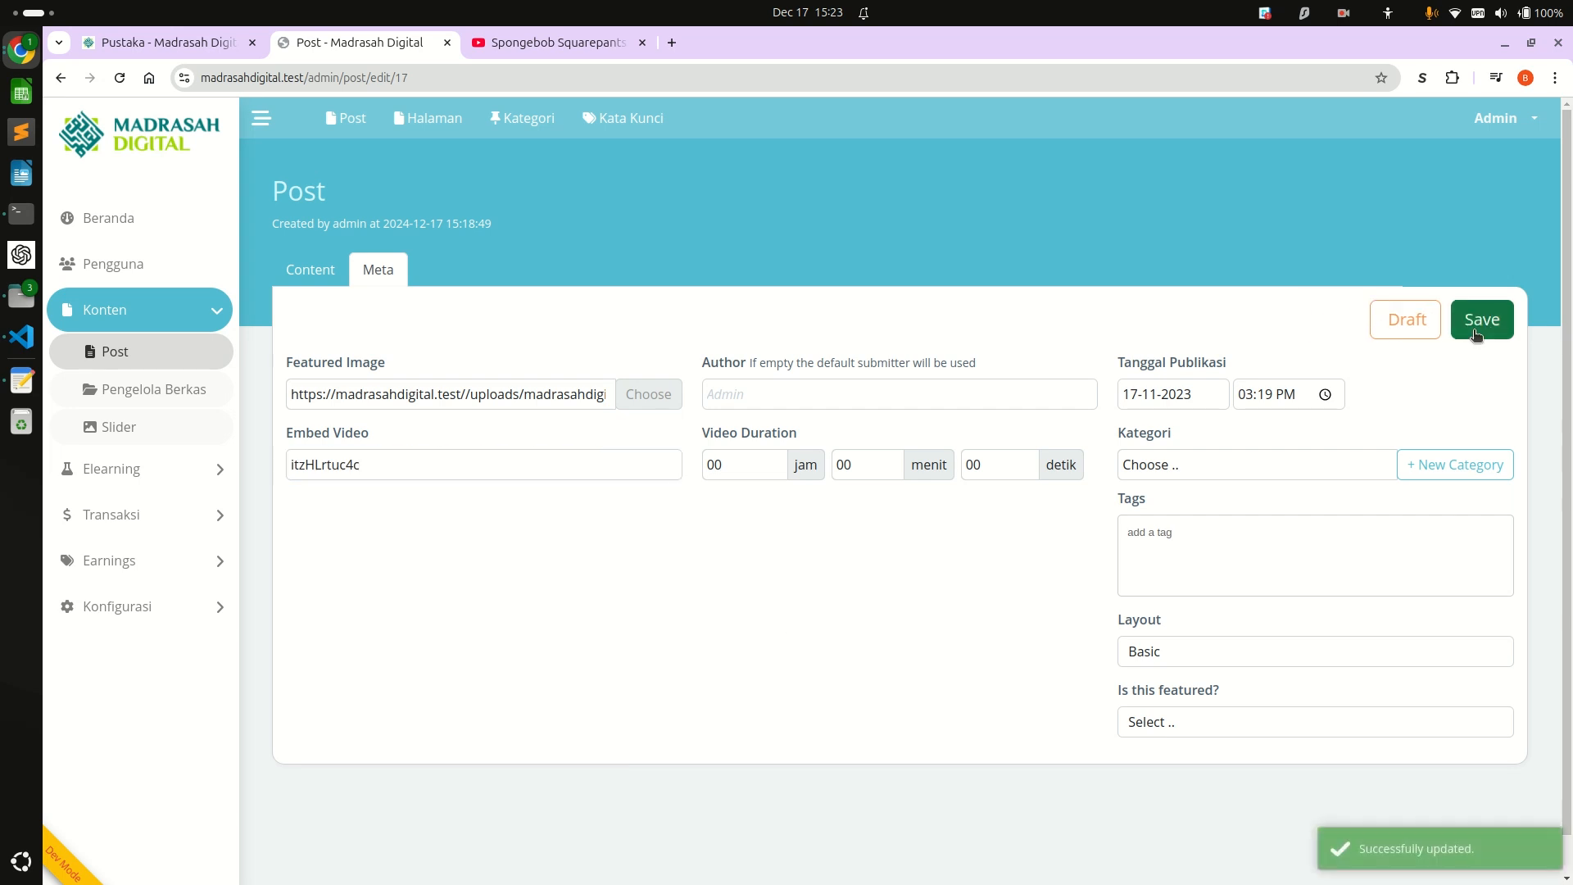
Reload the public Pustaka page and open the Al-Jazari post to check its embedded video.
key("ctrl+shift+Tab")
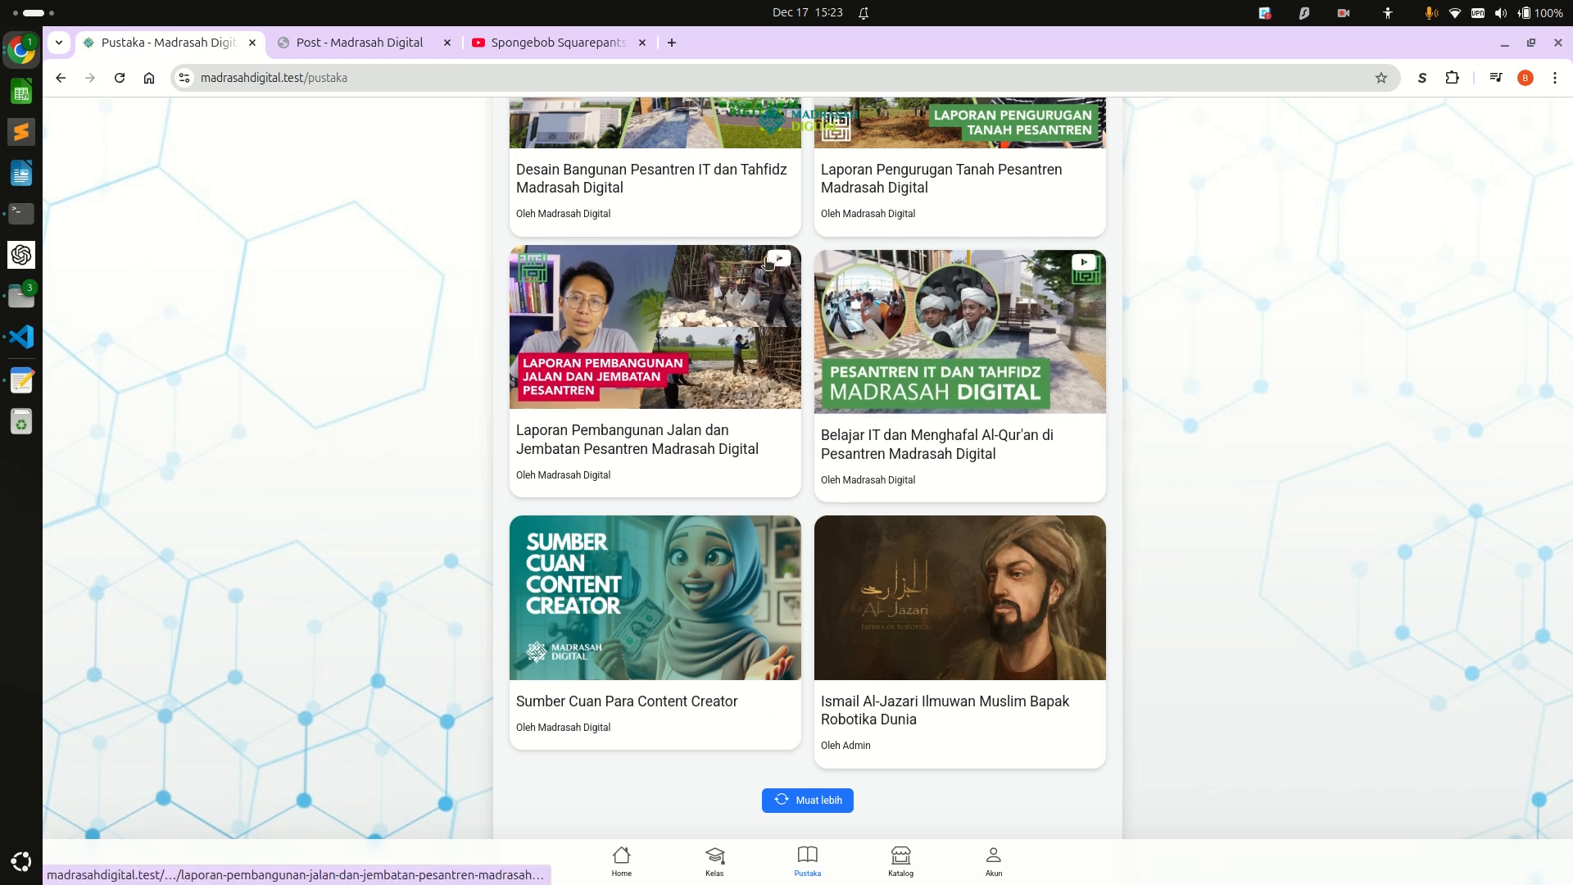
key("F5")
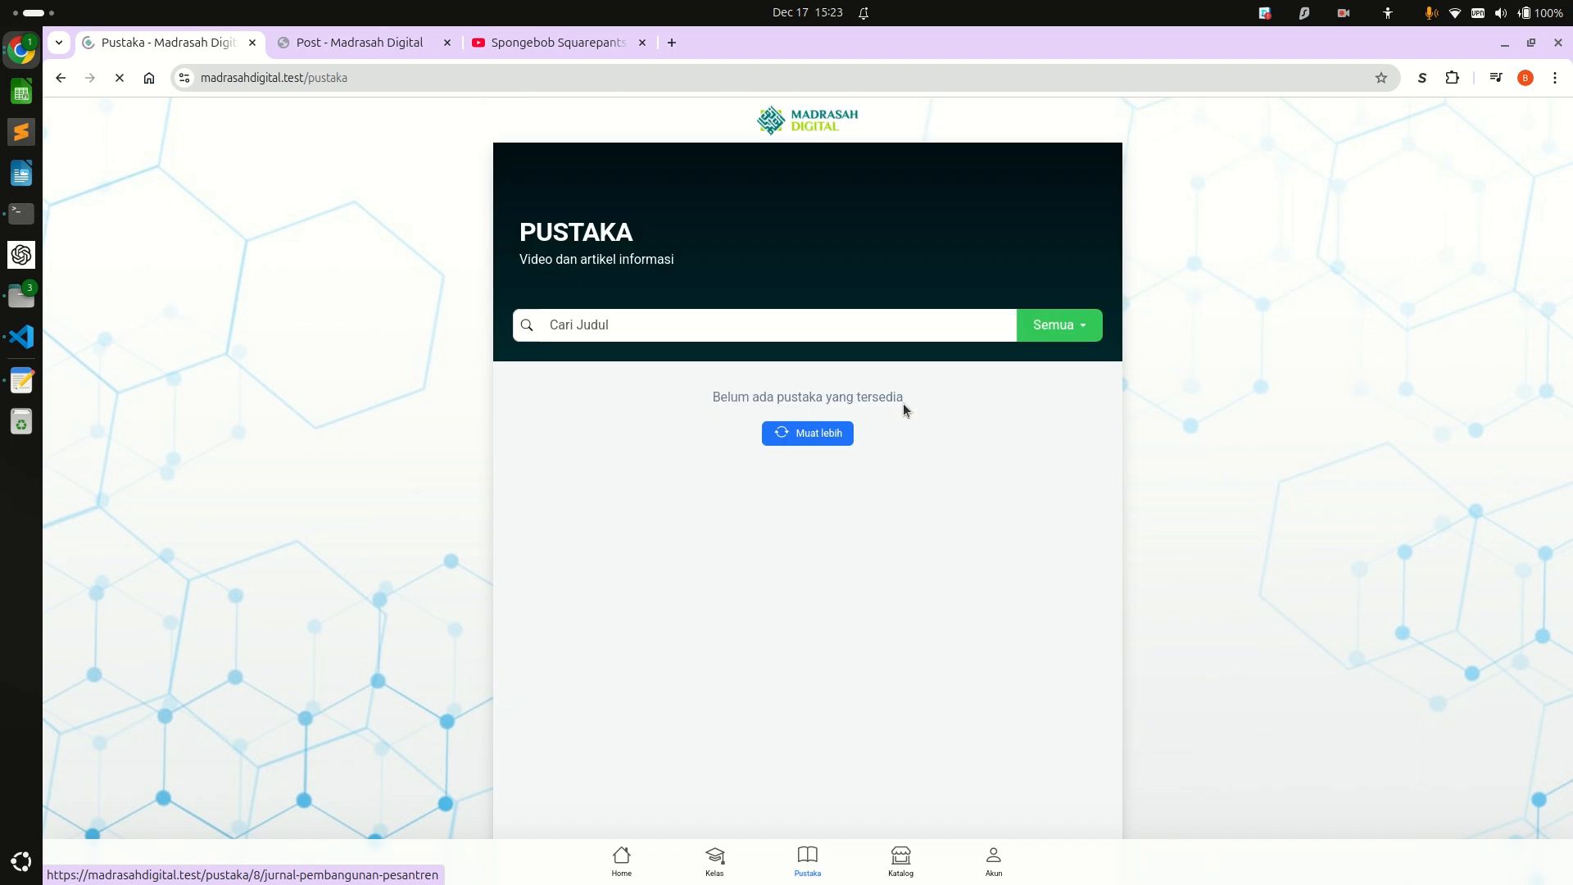
scroll(905, 407, "down", 5)
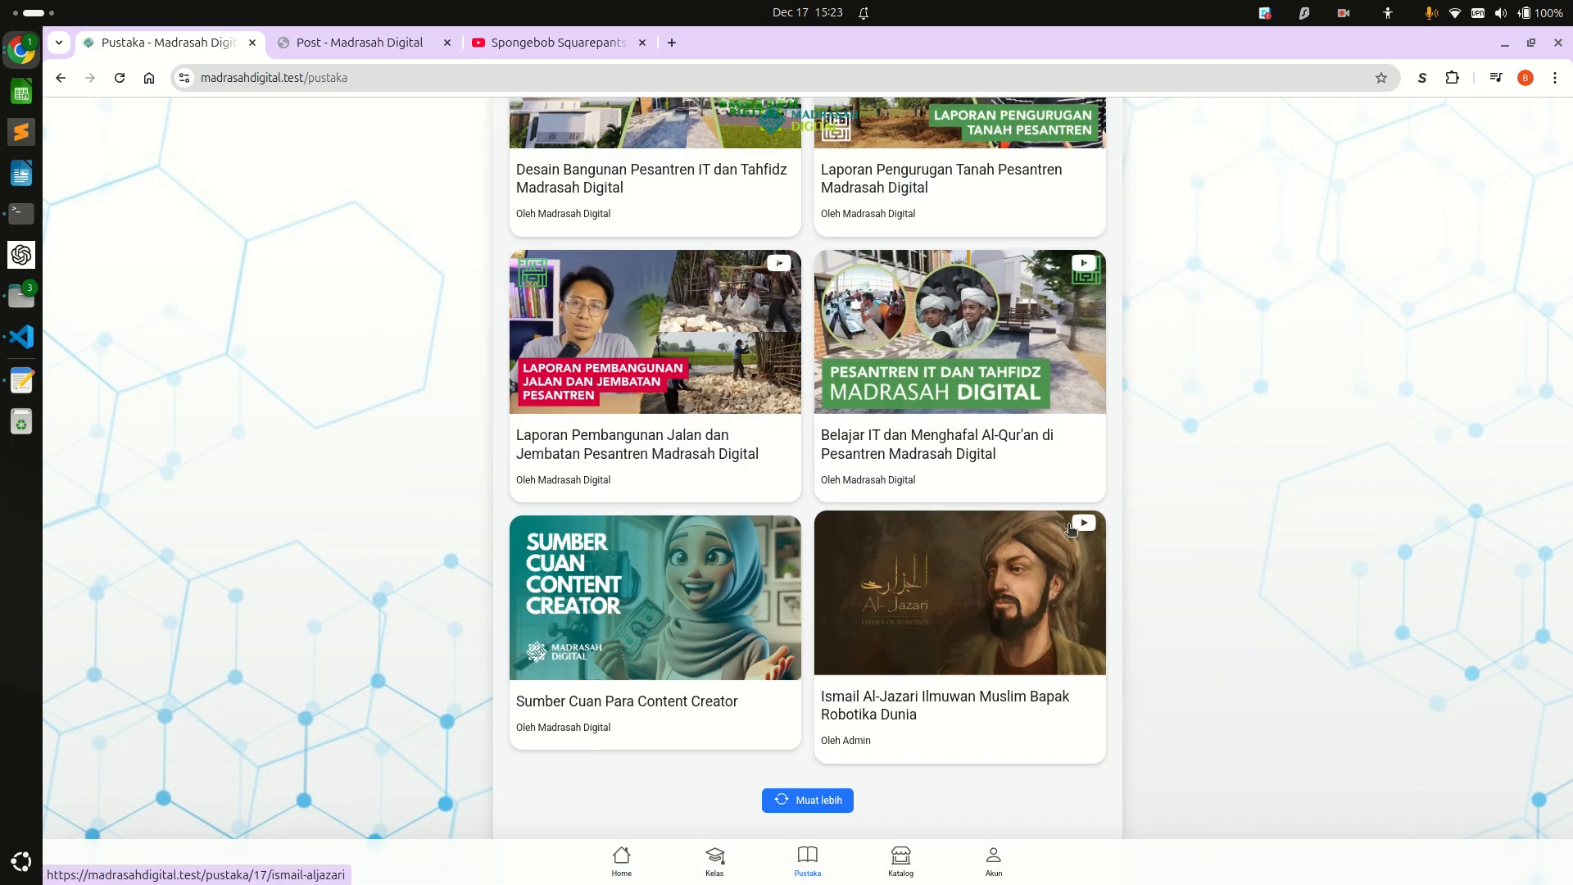
left_click(936, 627)
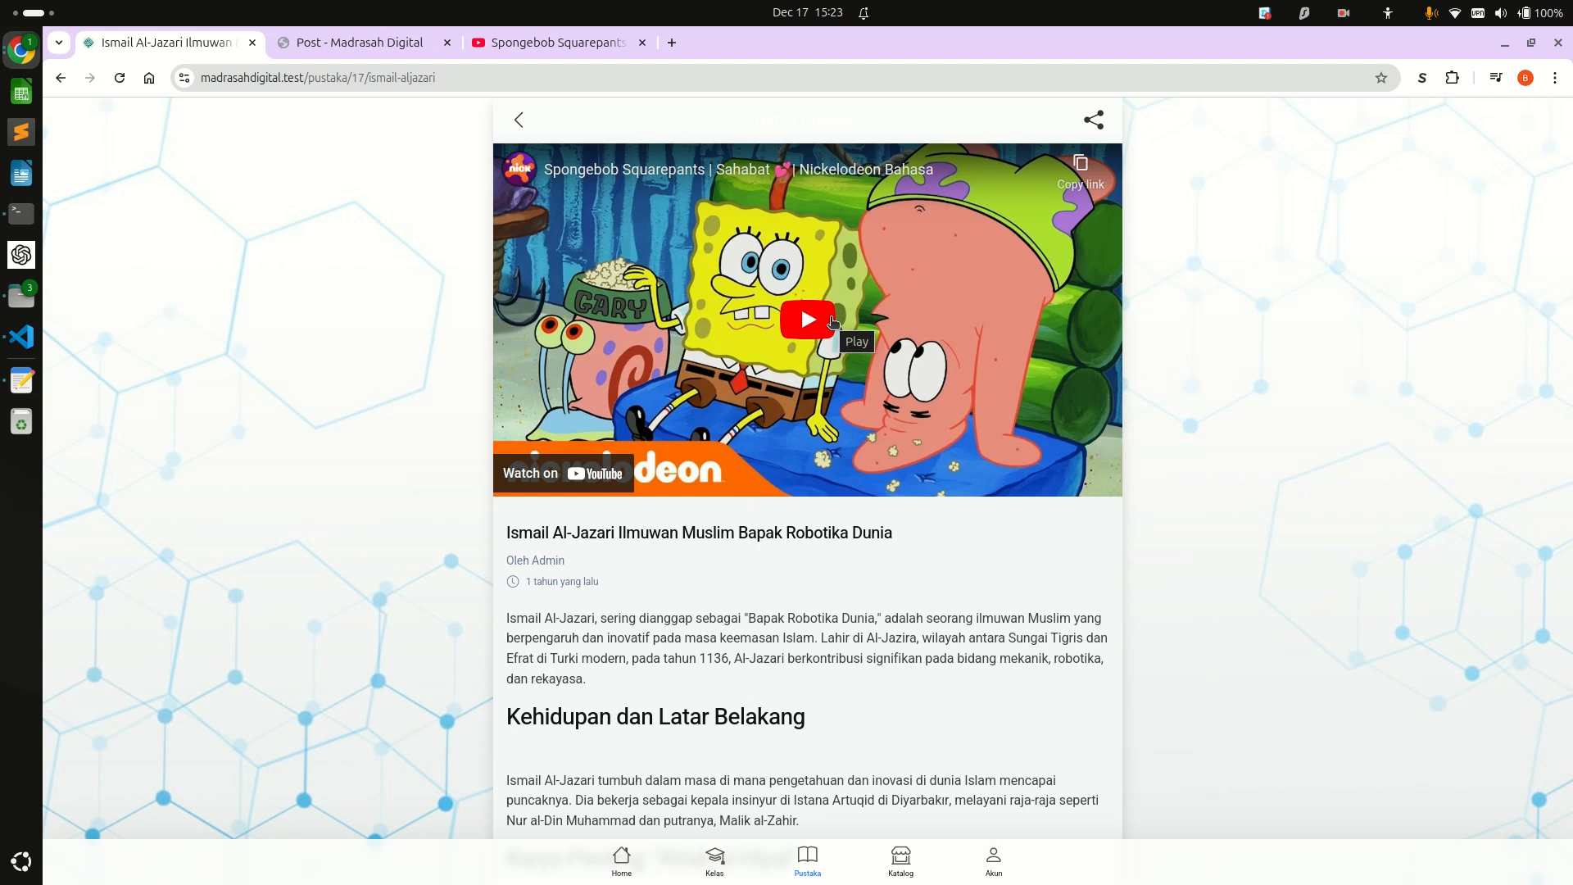
Open "Sumber Cuan Para Content Creator" from Pustaka and compare its header with that of the Al-Jazari post.
left_click(519, 120)
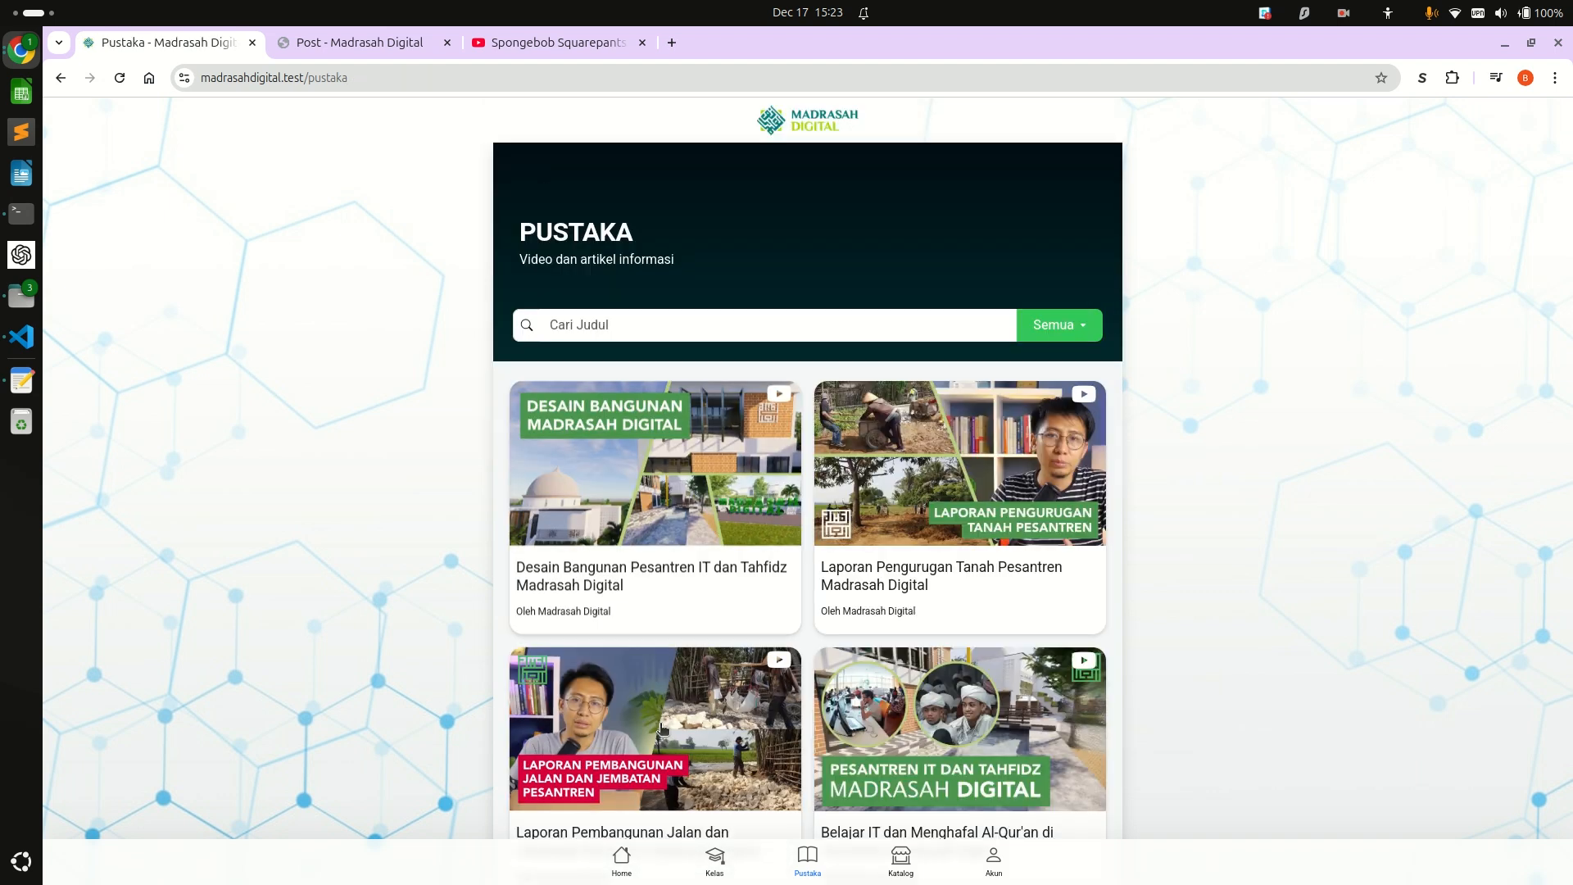
scroll(669, 706, "down", 3)
scroll(669, 706, "down", 1)
left_click(670, 706)
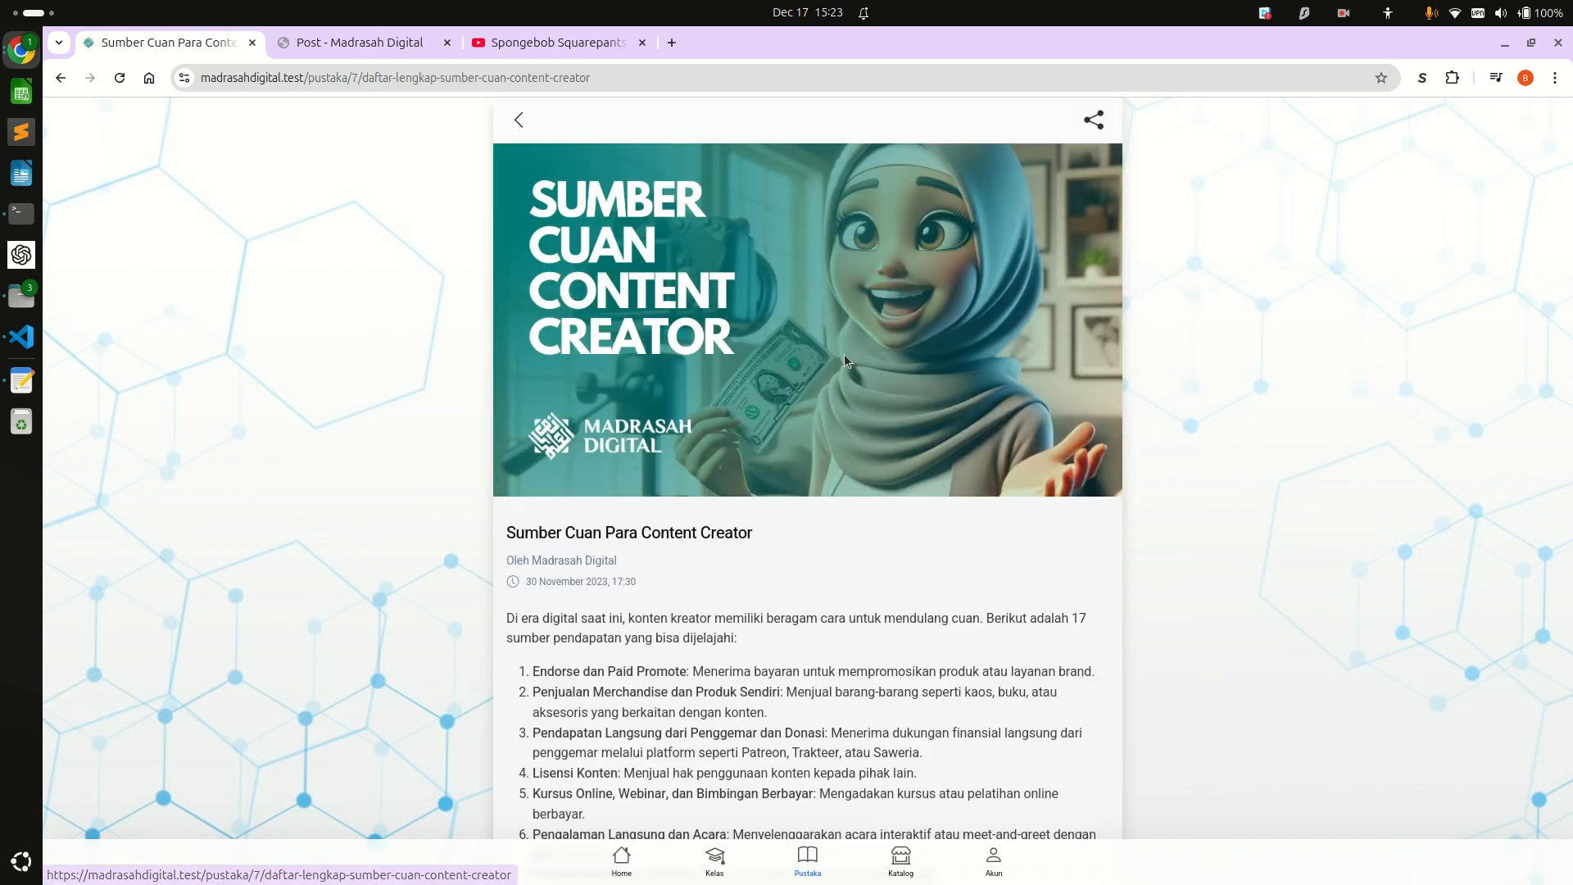
left_click(524, 120)
scroll(908, 628, "down", 2)
scroll(942, 720, "down", 3)
left_click(965, 633)
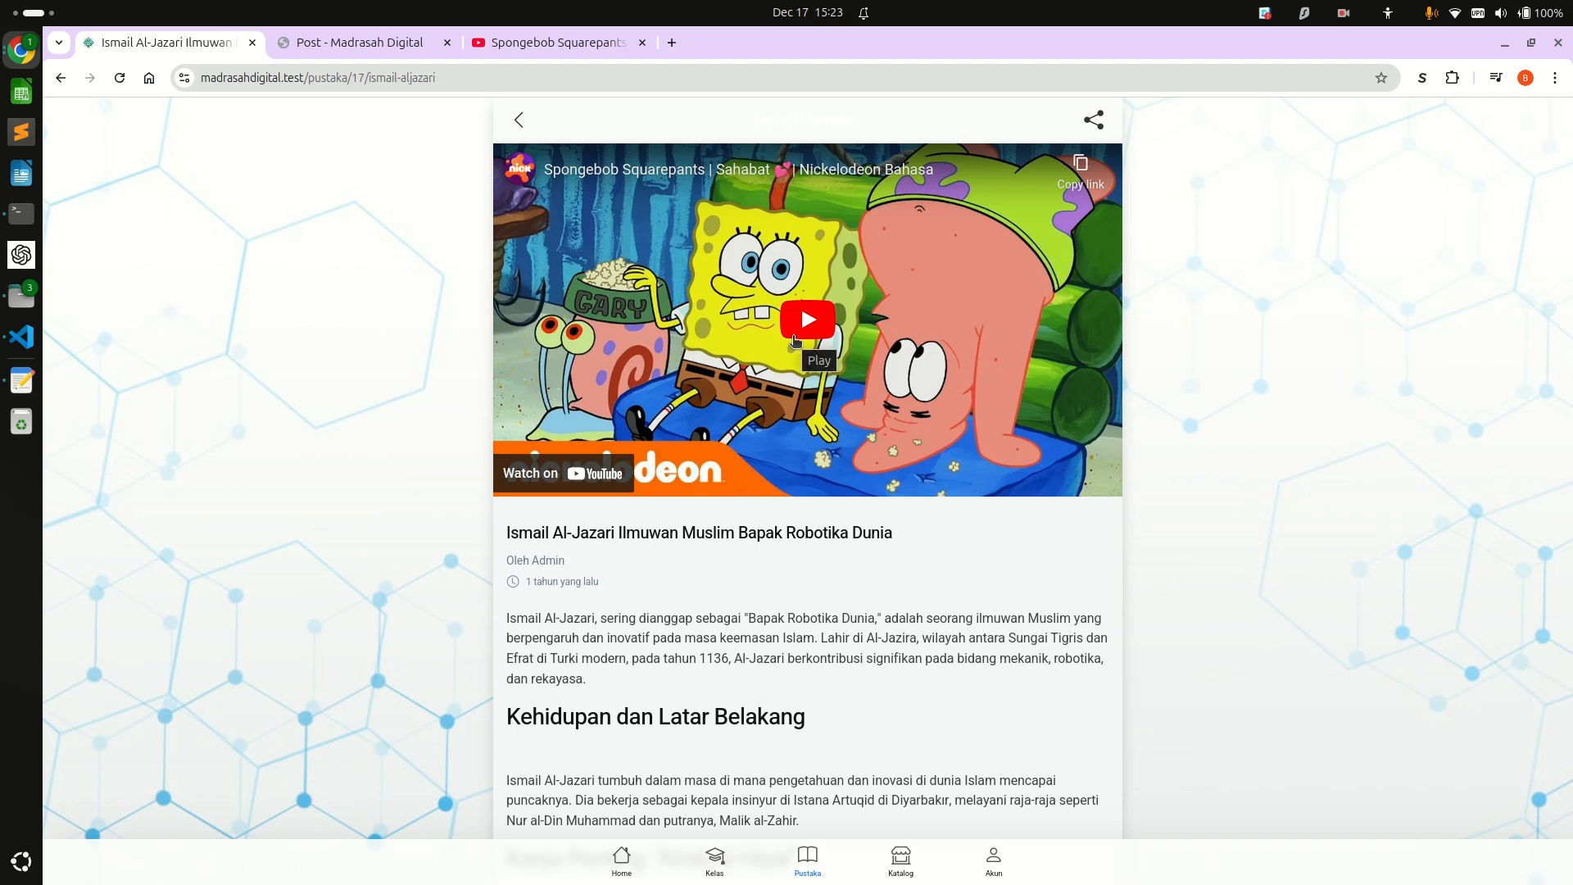
scroll(794, 340, "down", 5)
scroll(794, 340, "up", 5)
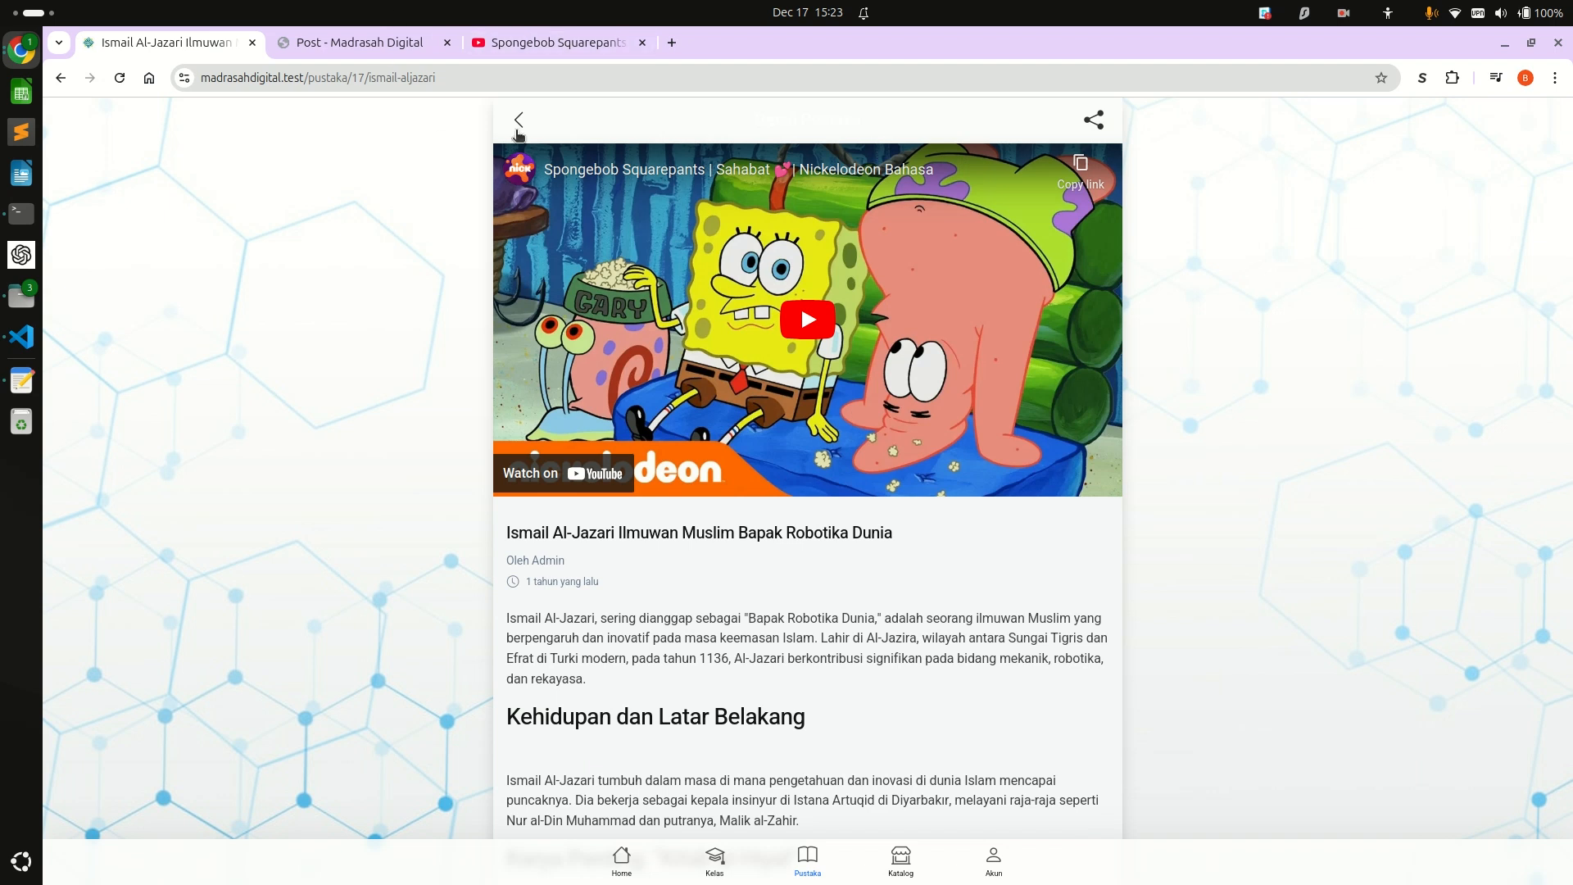
Check the Al-Jazari post under Video Terbaru on the public Home page, open it, and return to its admin Meta settings.
left_click(622, 857)
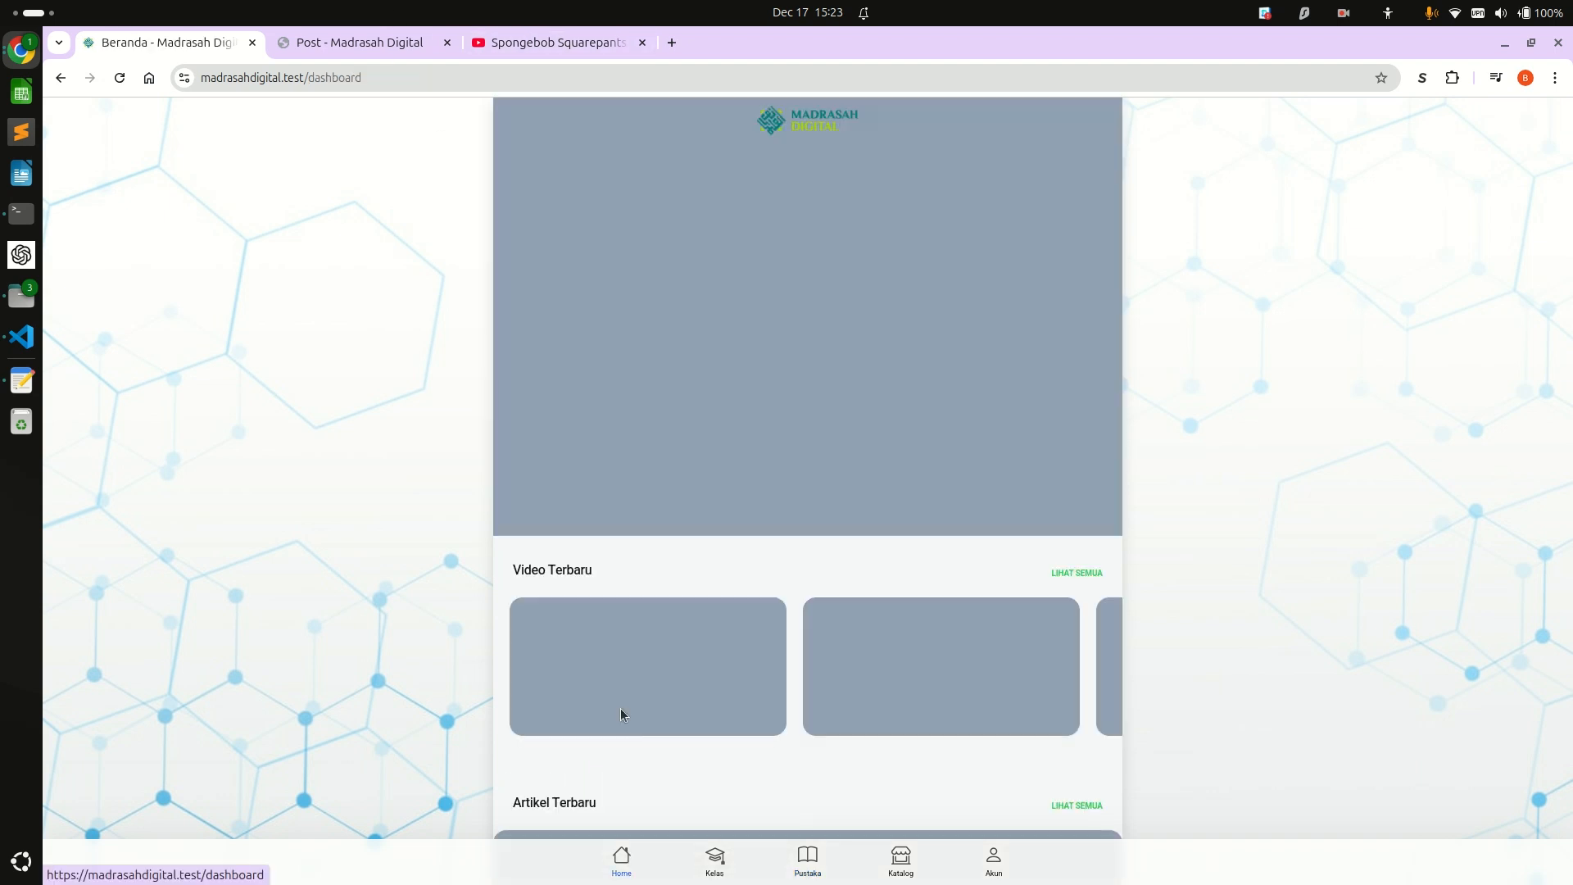
scroll(621, 711, "down", 5)
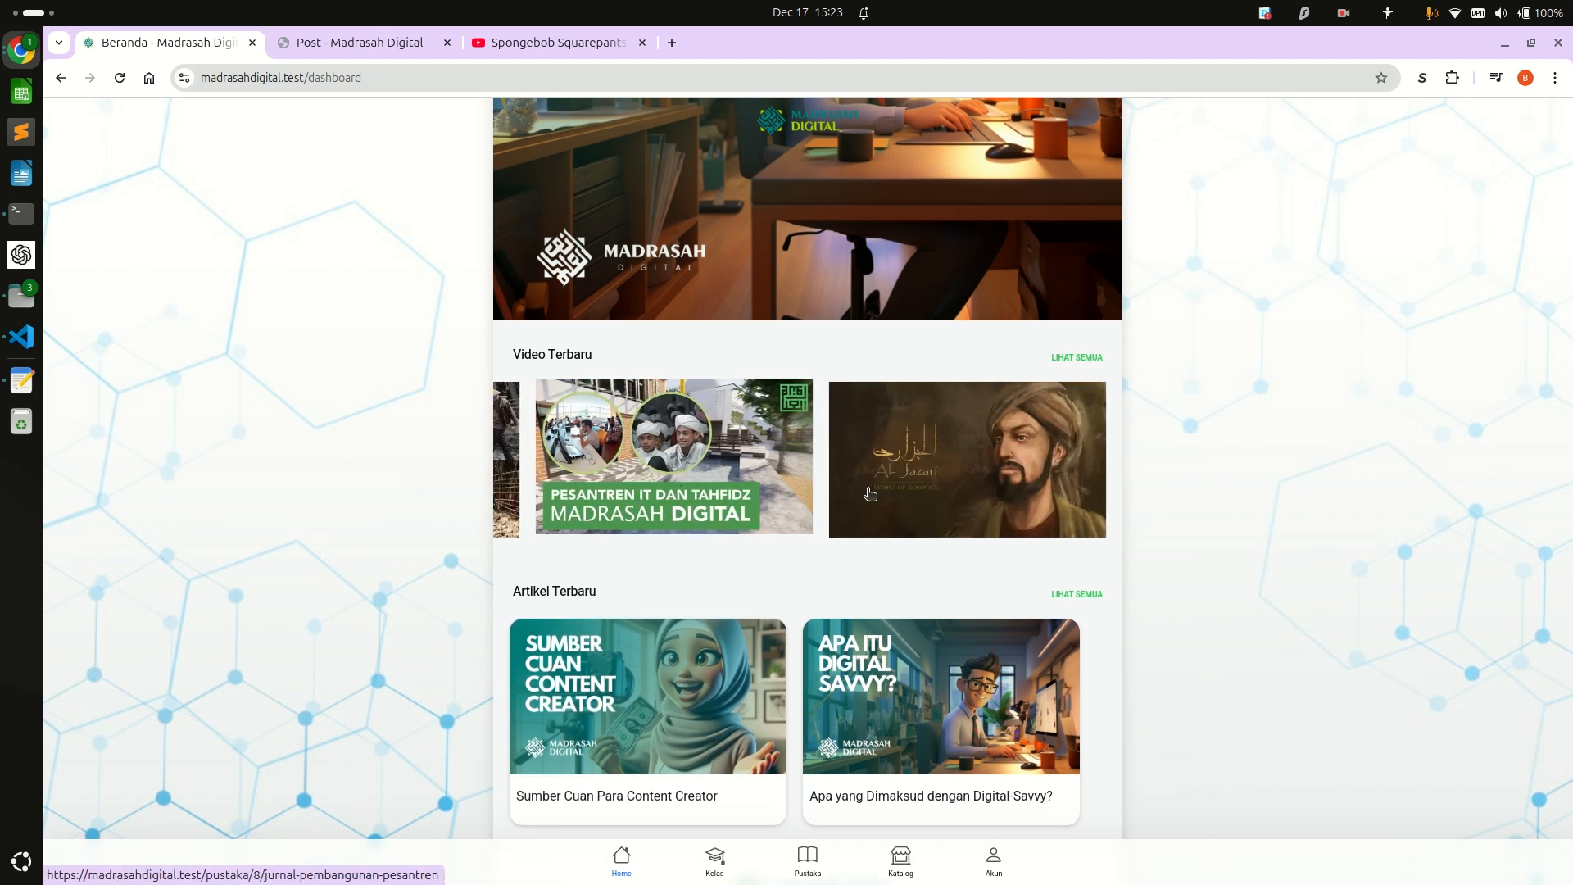
left_click(969, 457)
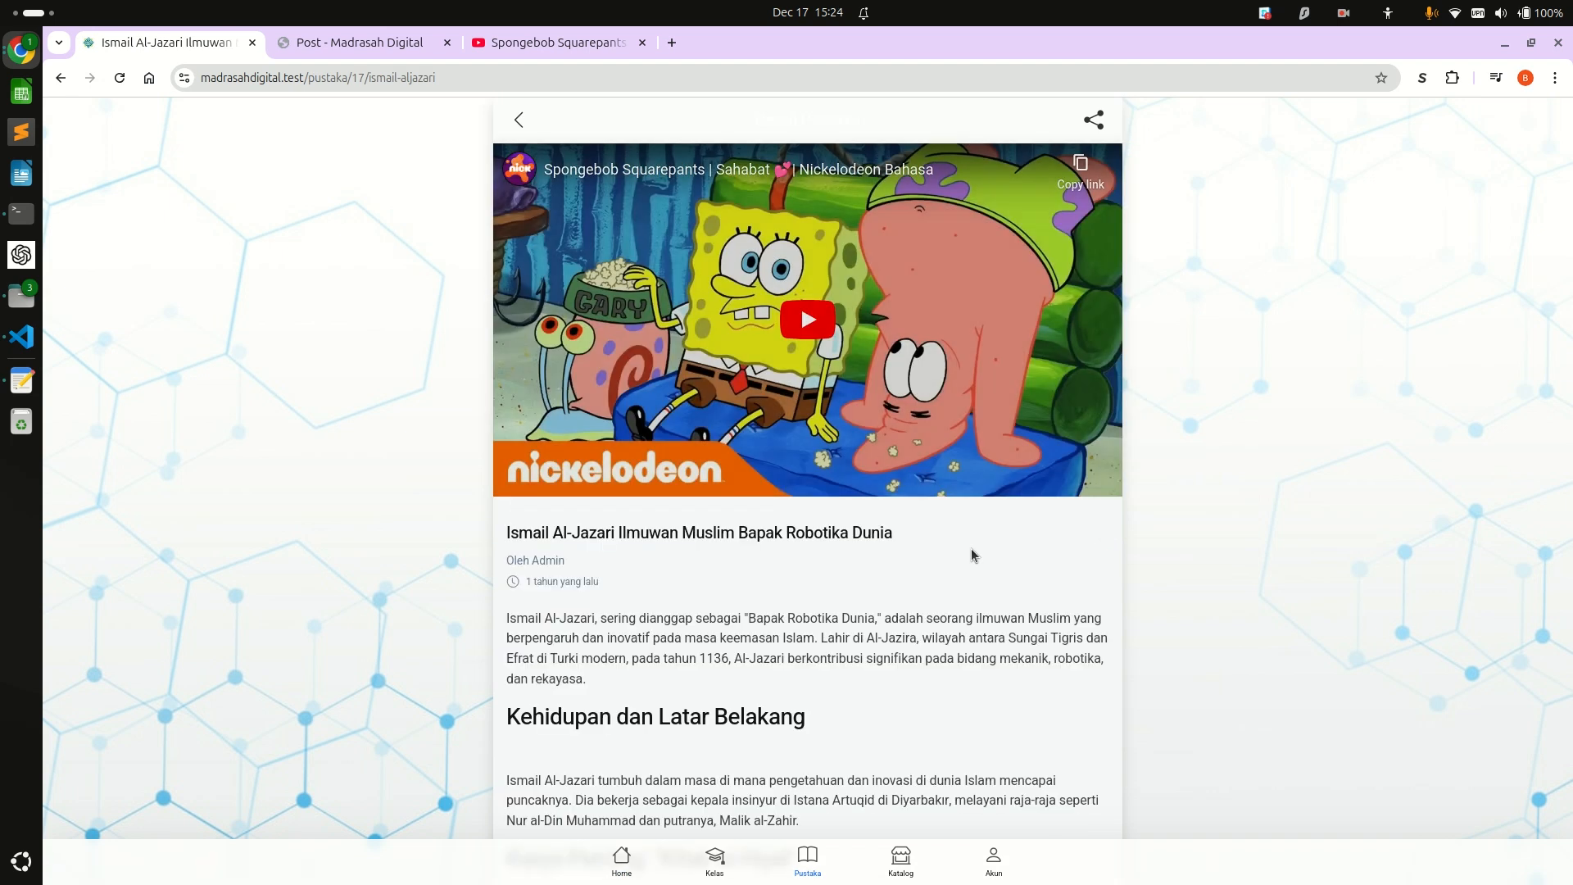
key("ctrl+Tab")
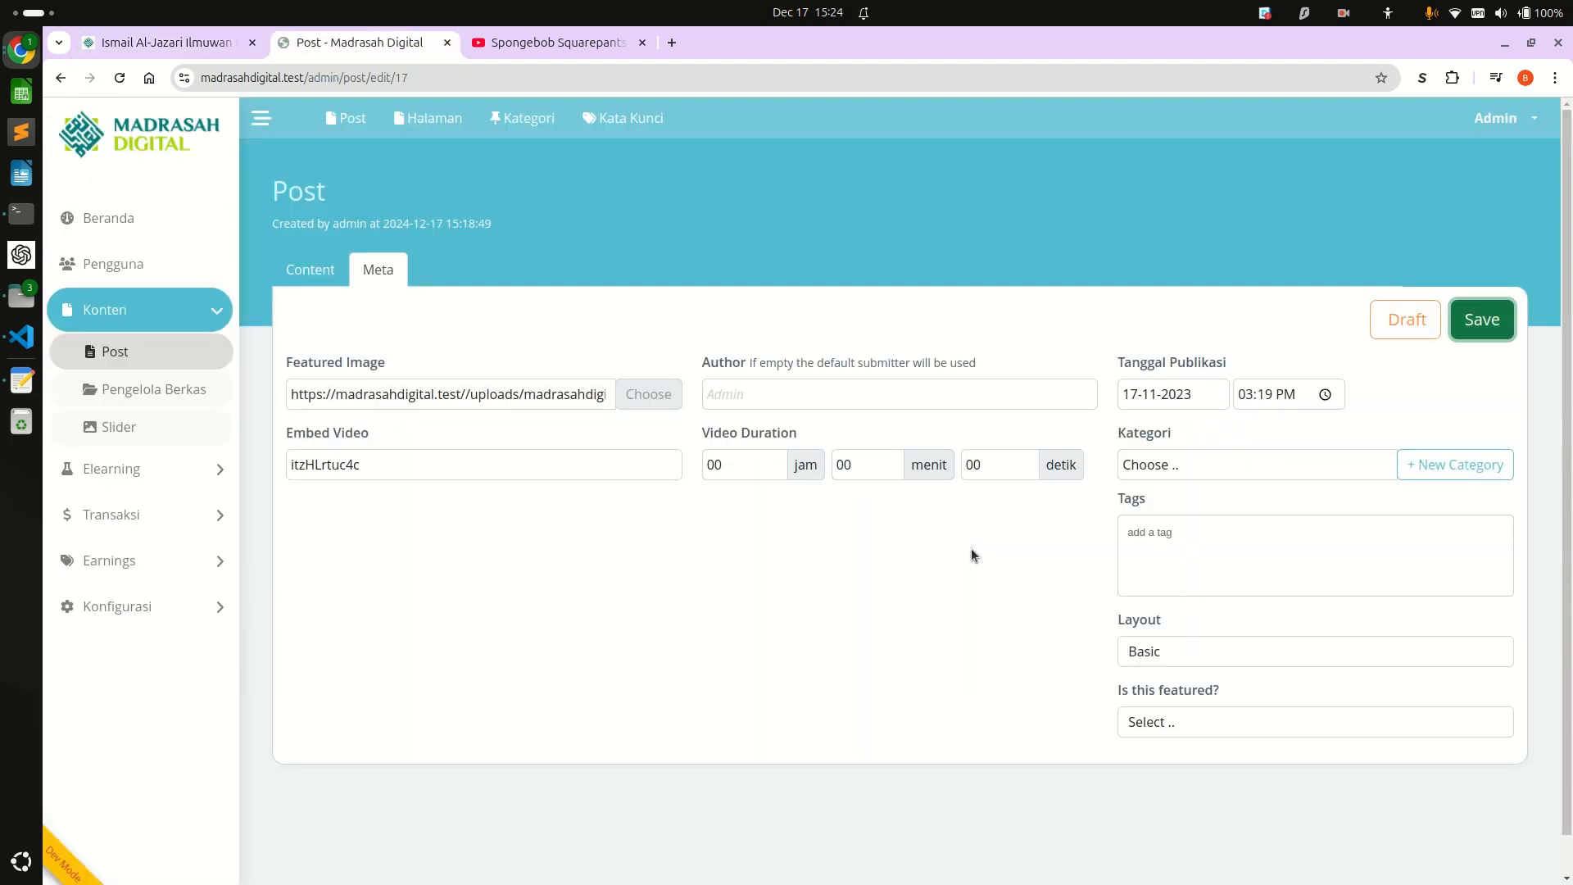